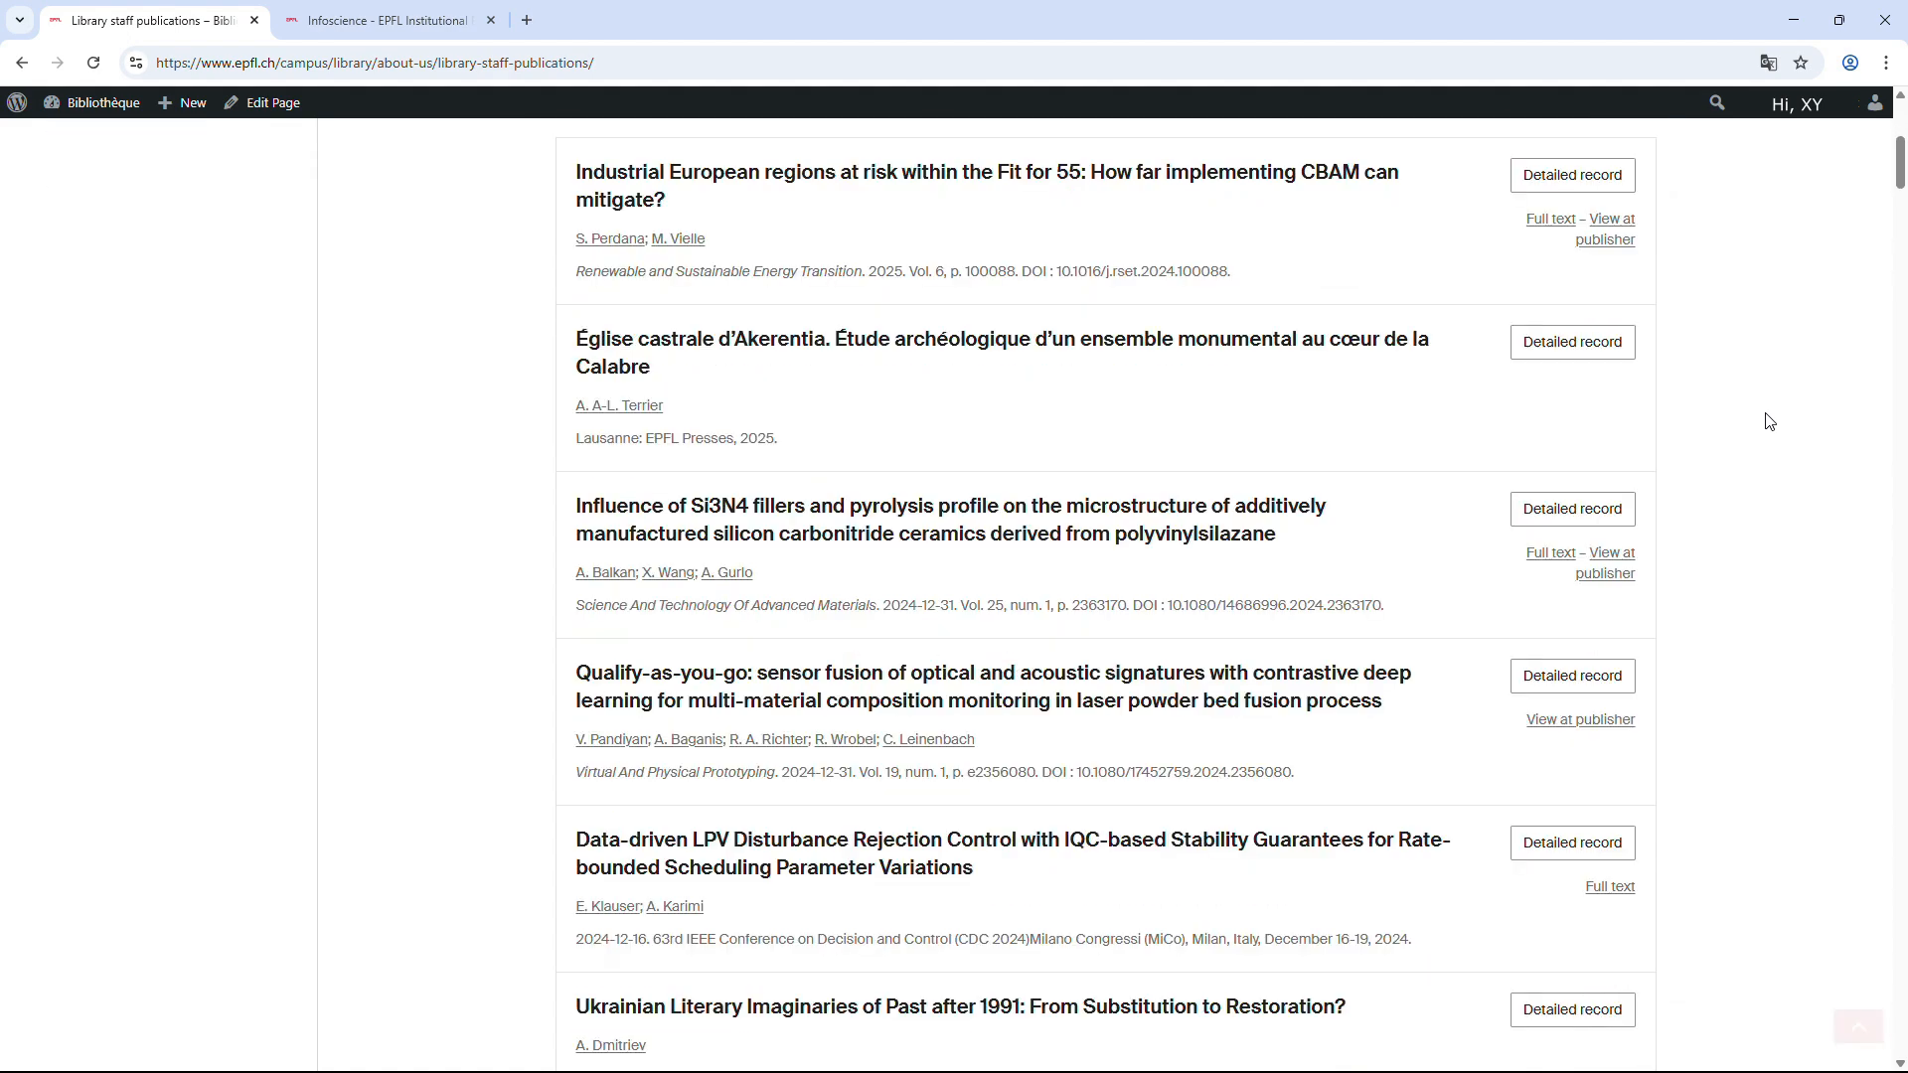
Open the Library staff publications page in the WordPress editor.
{"action": "scroll", "coordinate": [1769, 422], "scroll_direction": "down", "scroll_amount": 10}
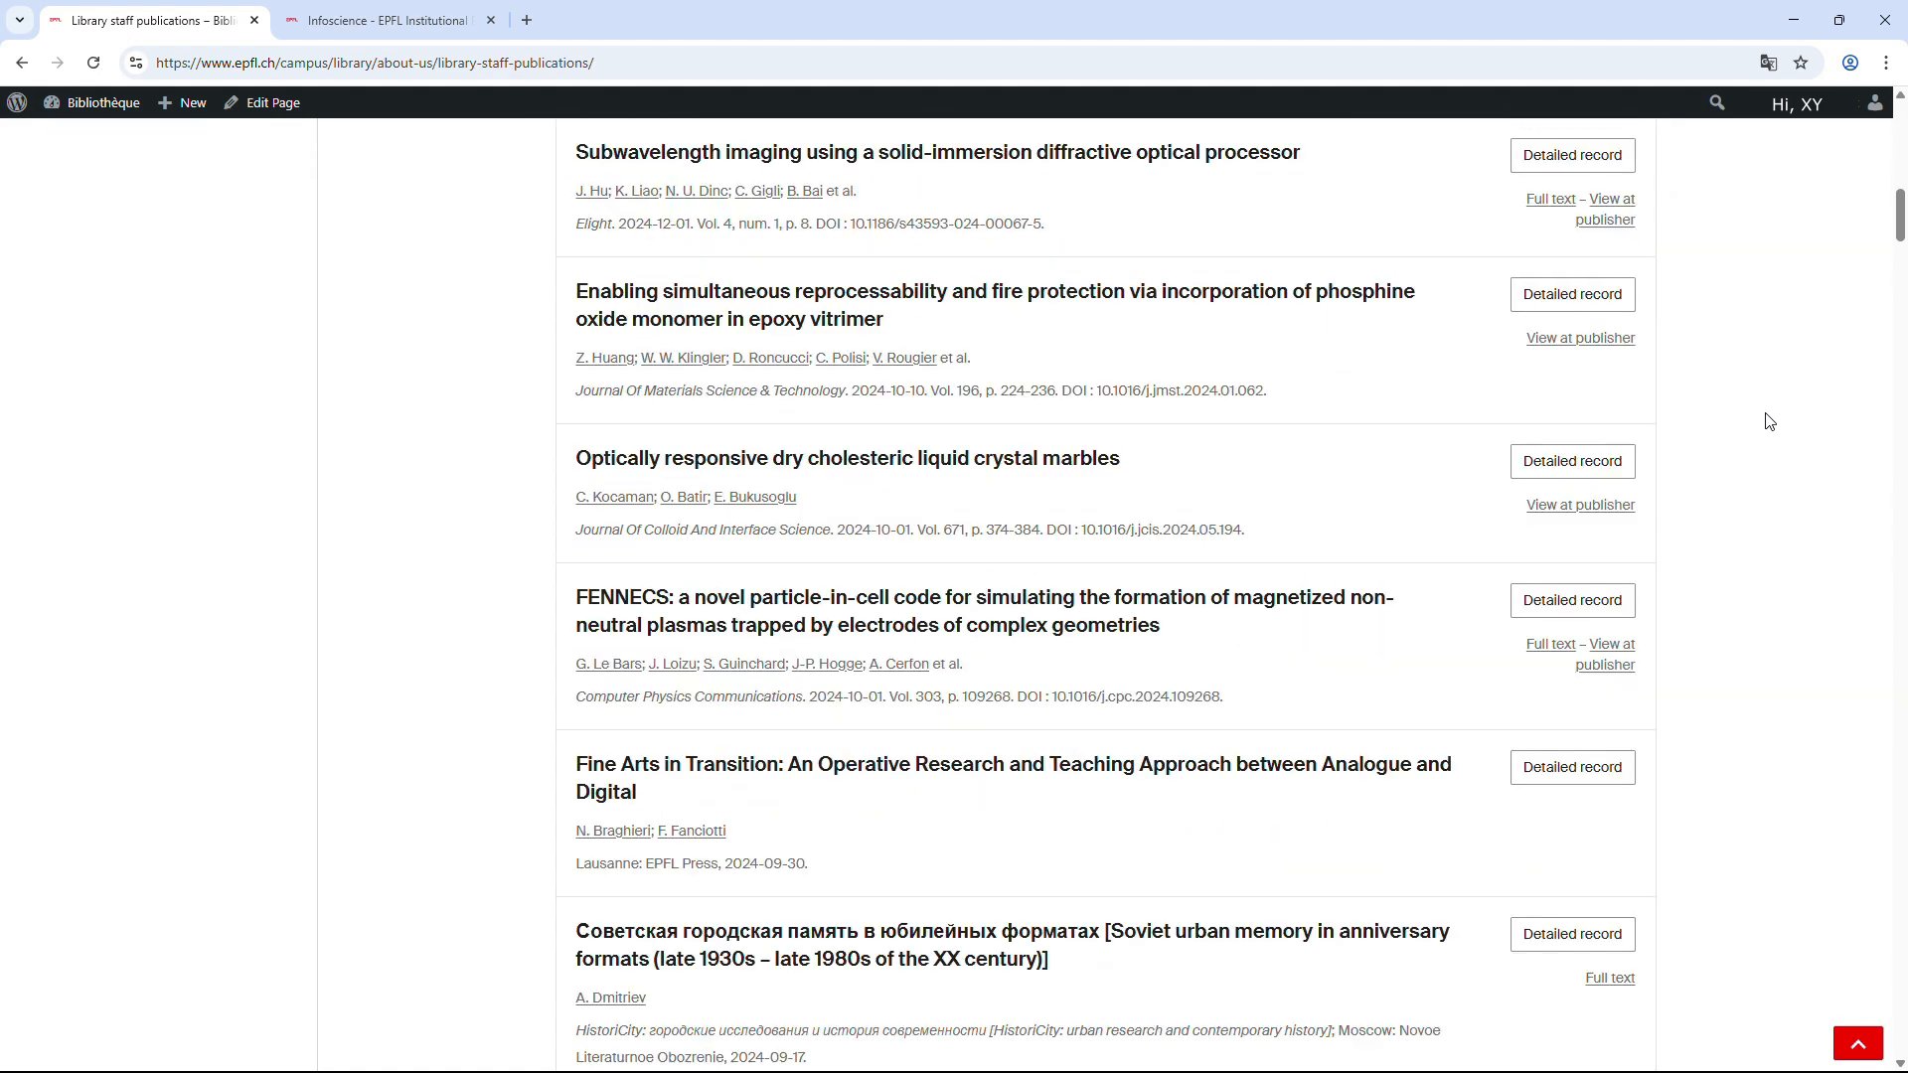
{"action": "scroll", "coordinate": [1769, 421], "scroll_direction": "down", "scroll_amount": 8}
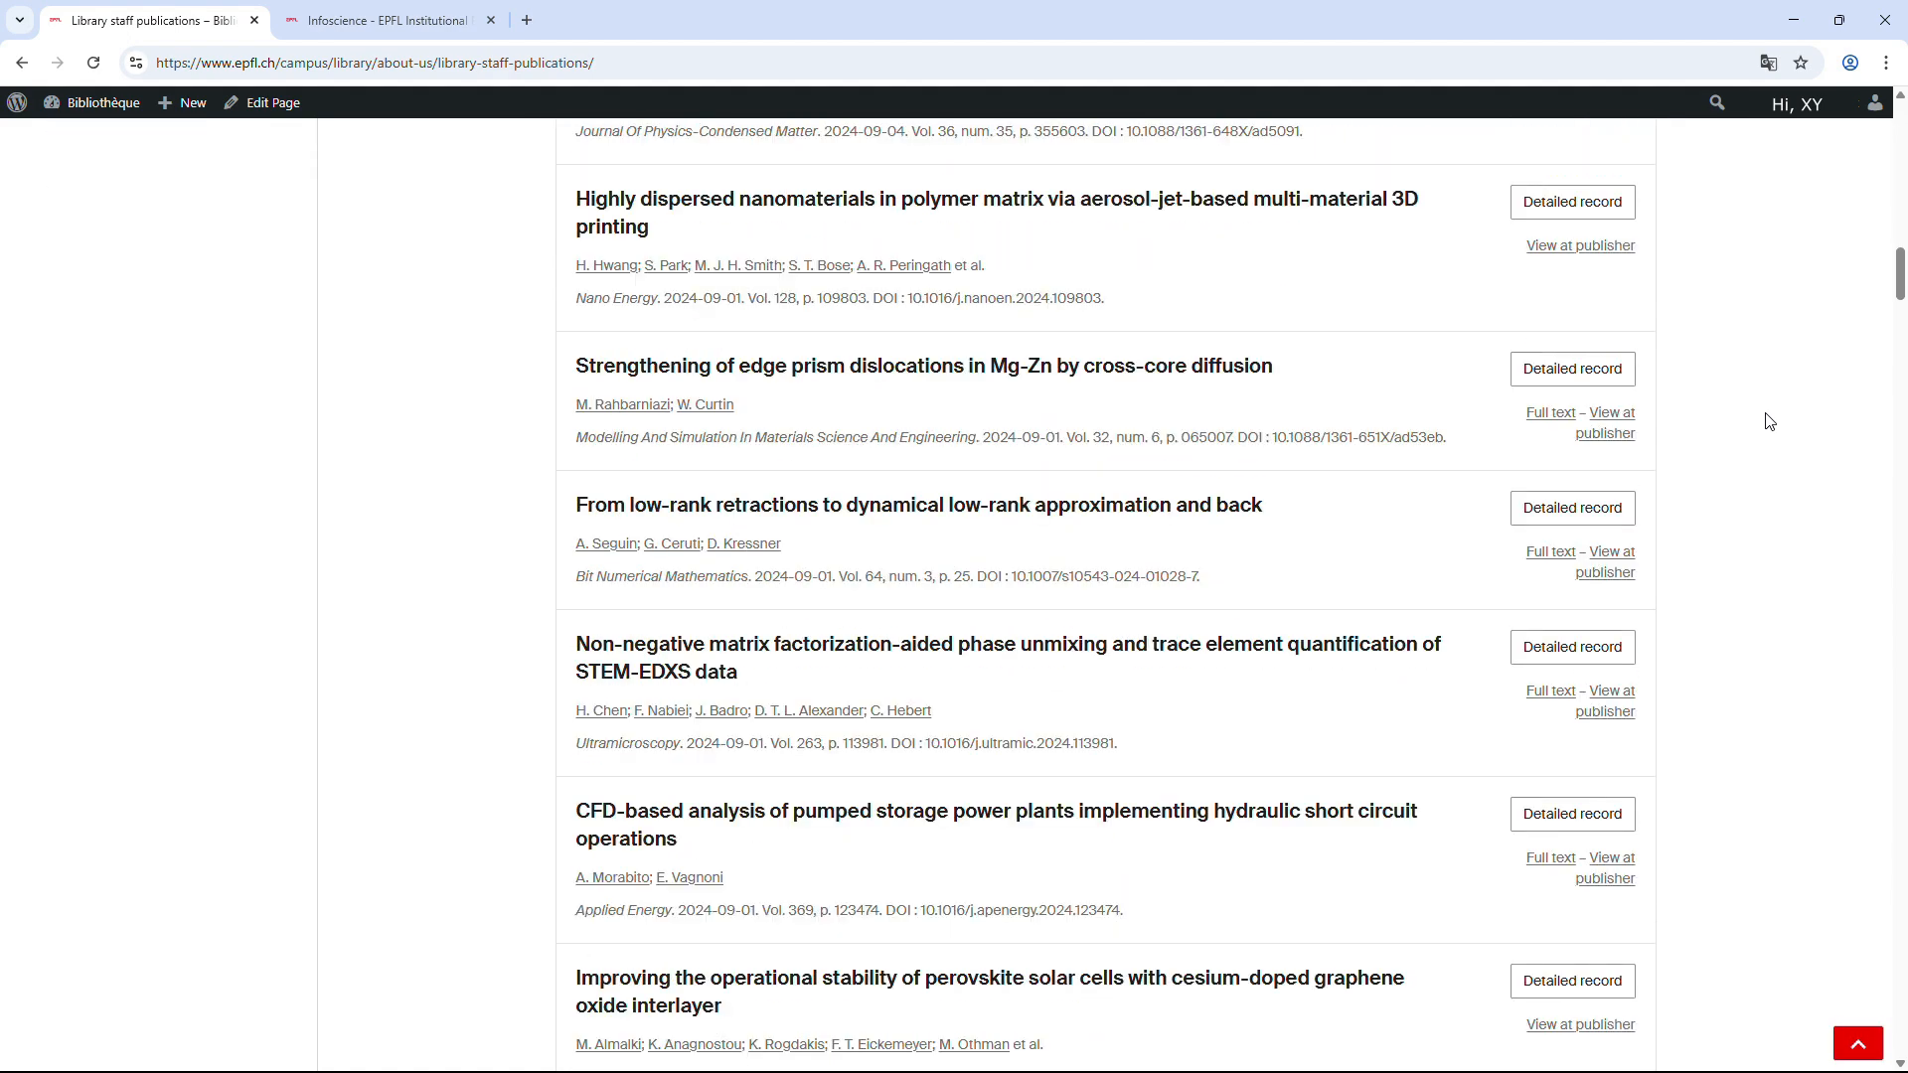
{"action": "scroll", "coordinate": [1768, 422], "scroll_direction": "up", "scroll_amount": 1}
{"action": "scroll", "coordinate": [1769, 422], "scroll_direction": "up", "scroll_amount": 14}
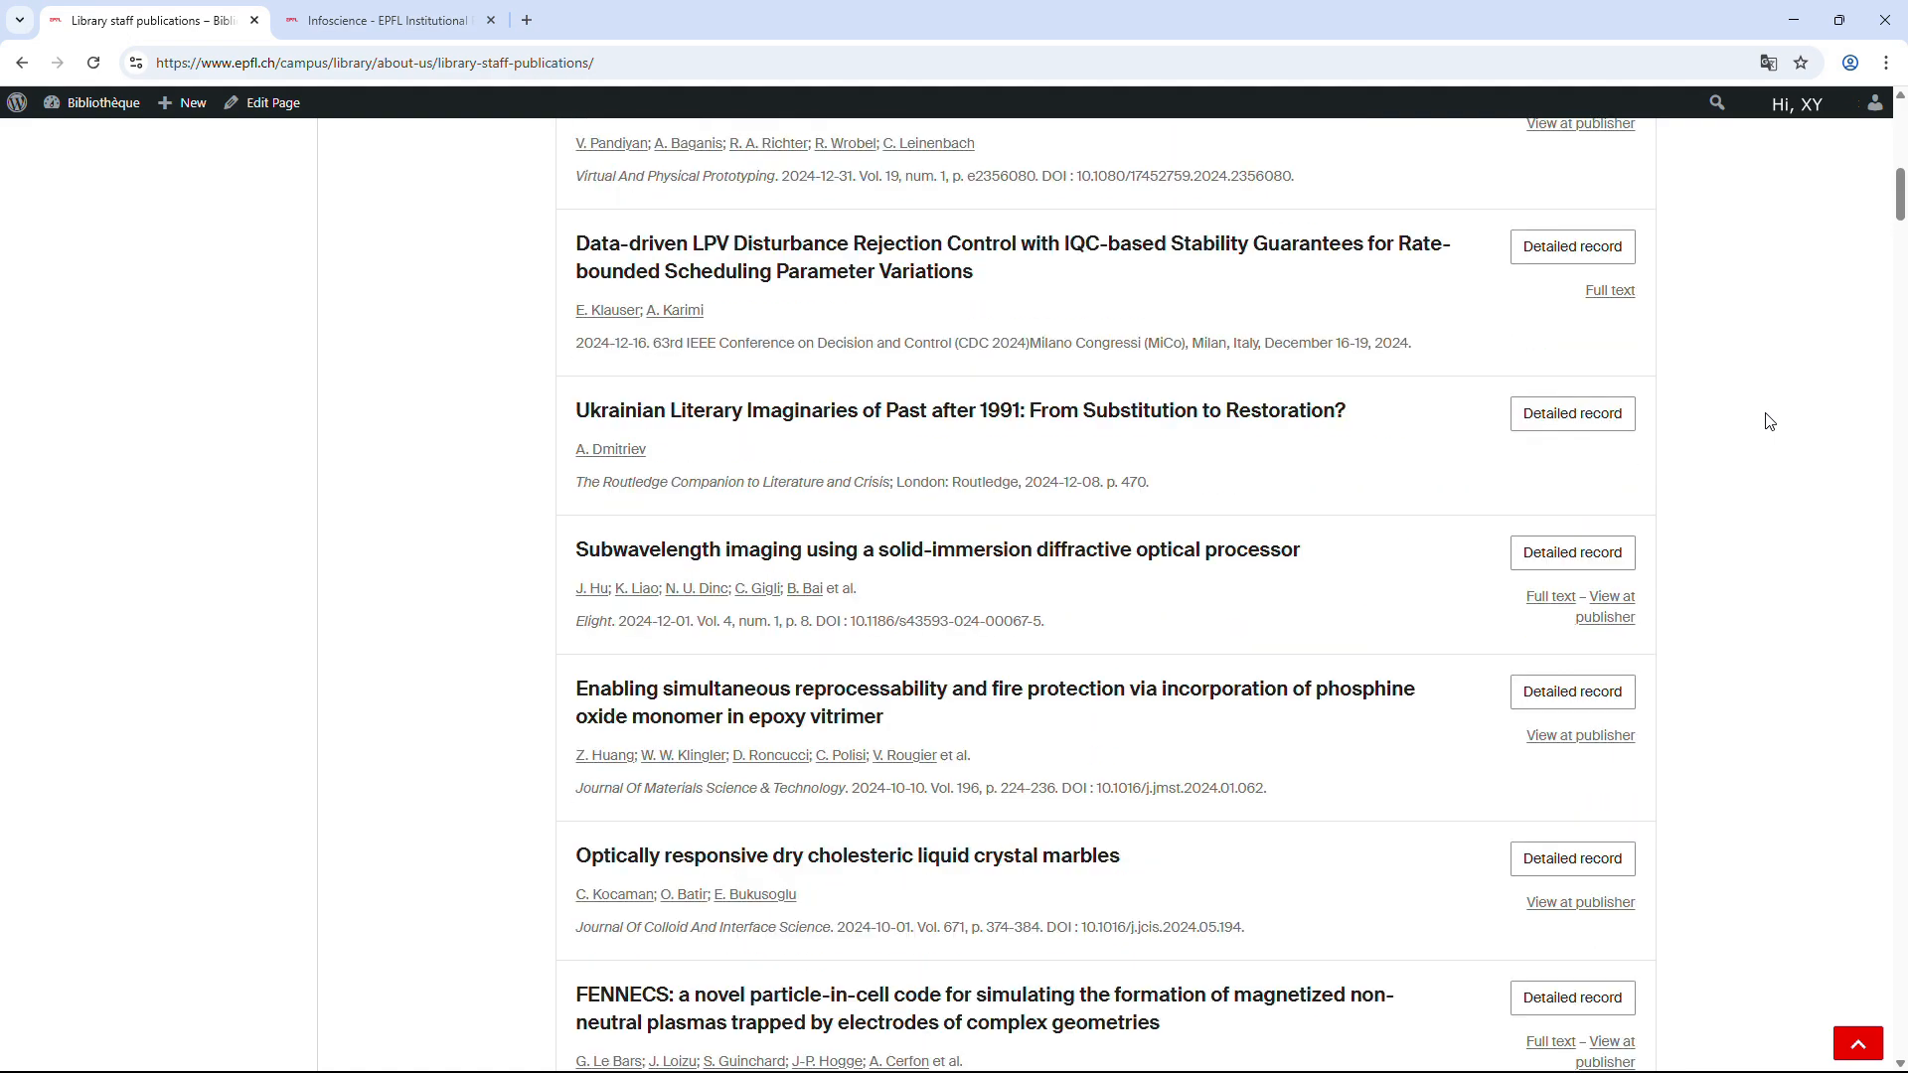
{"action": "scroll", "coordinate": [1769, 421], "scroll_direction": "up", "scroll_amount": 3}
{"action": "scroll", "coordinate": [1769, 422], "scroll_direction": "up", "scroll_amount": 9}
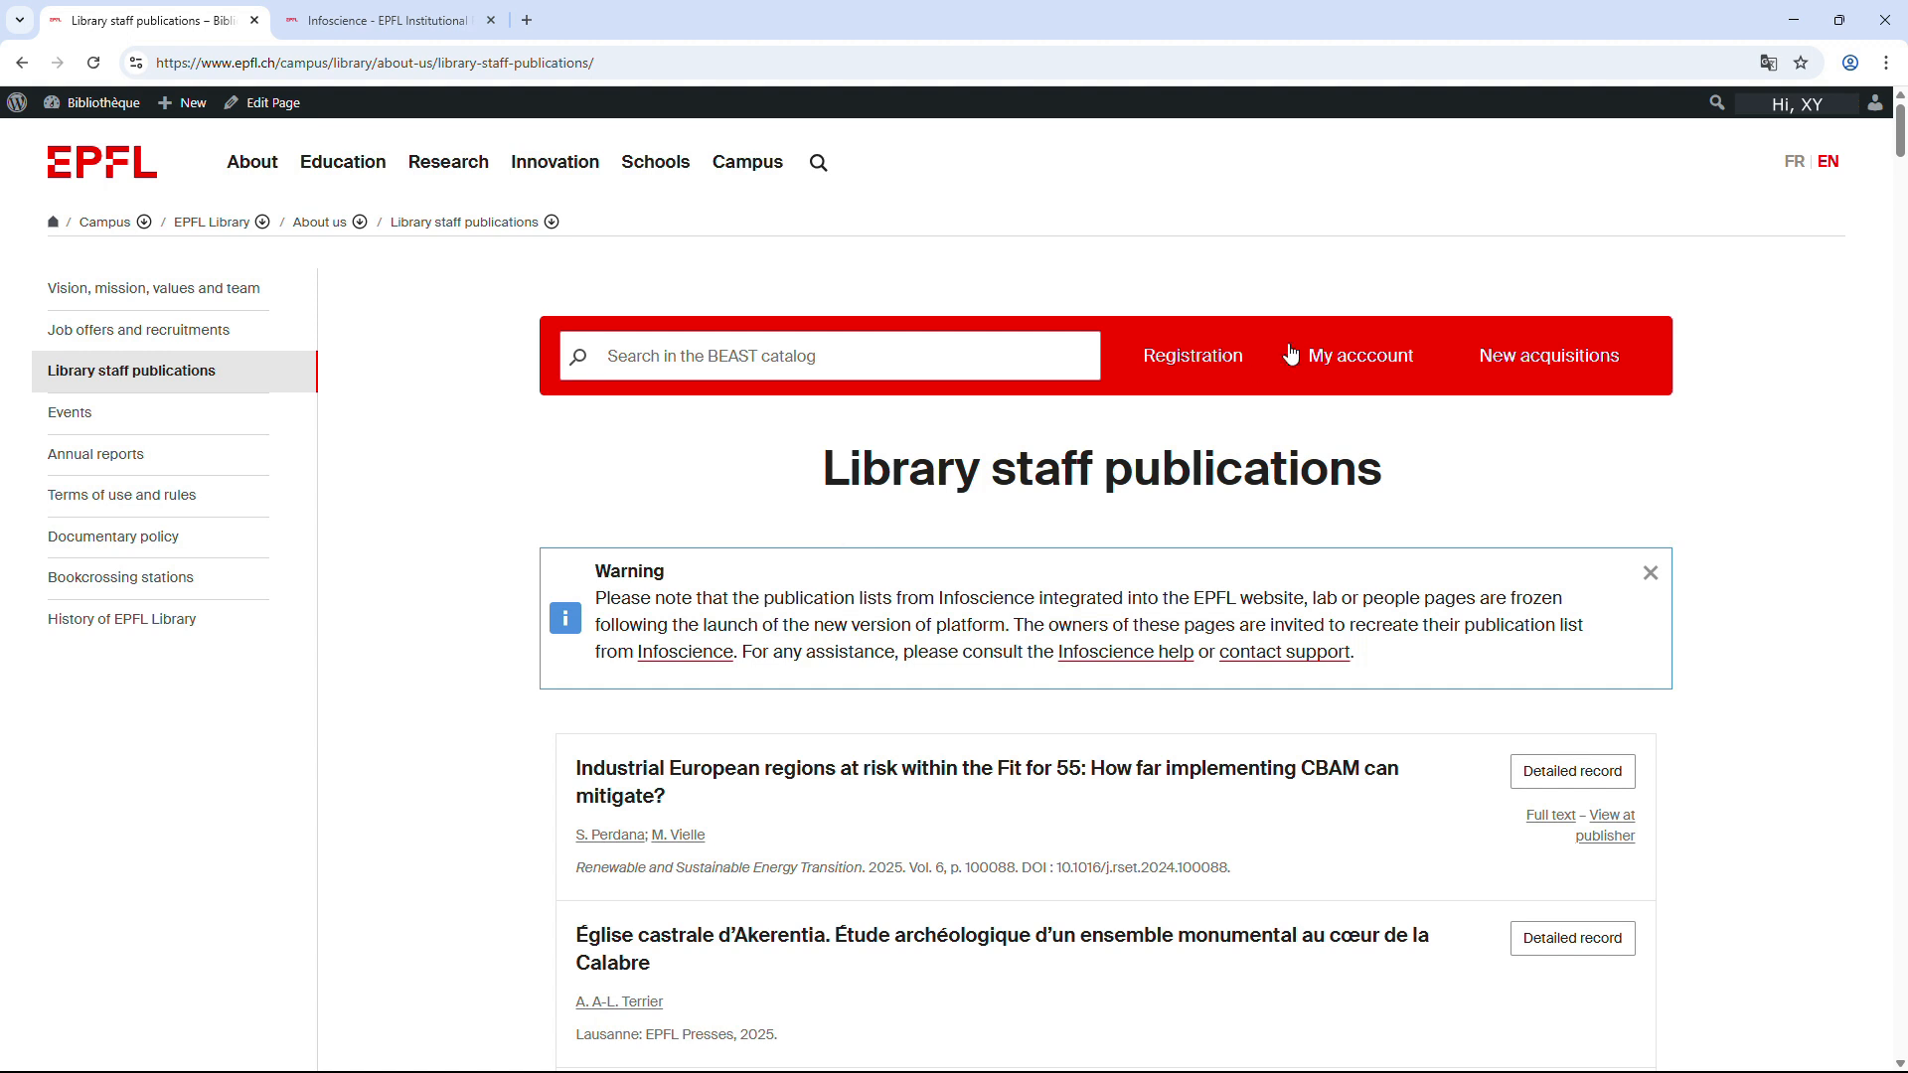
{"action": "mouse_move", "coordinate": [1811, 118]}
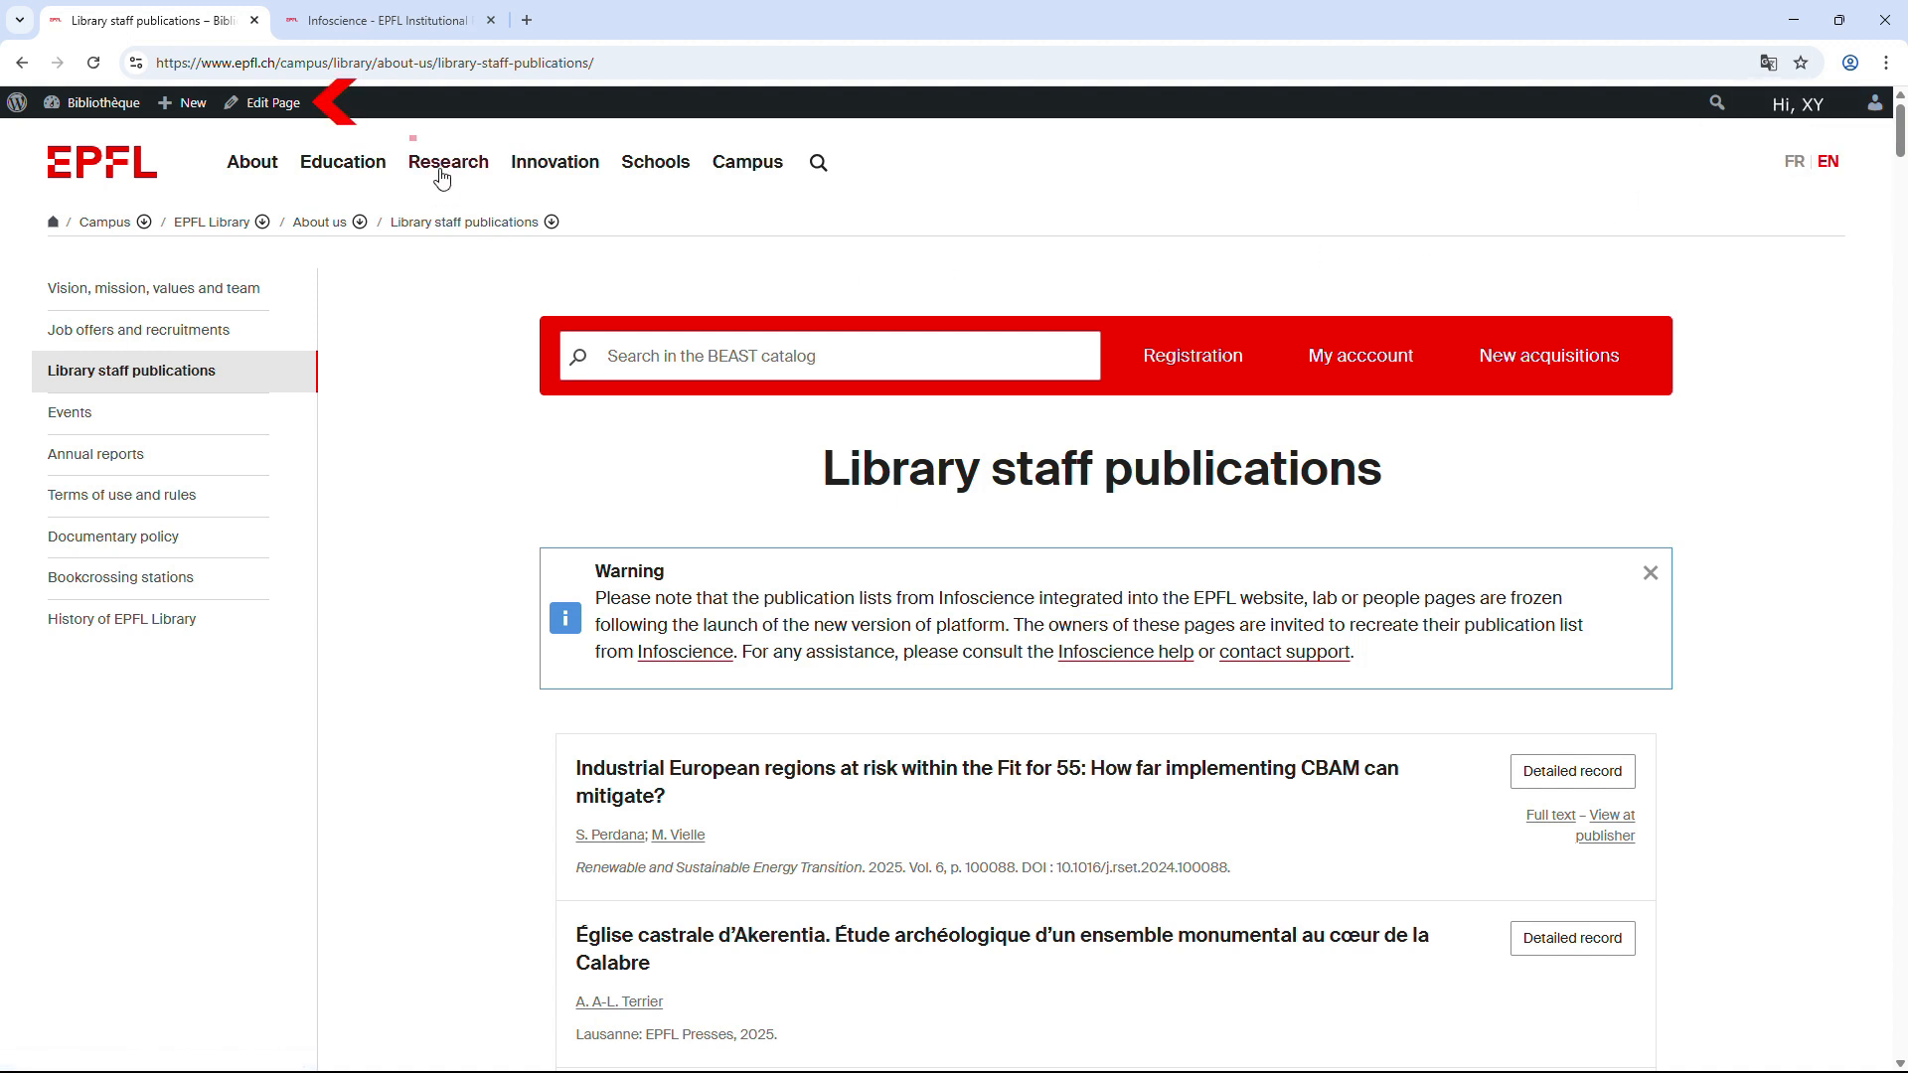
{"action": "left_click", "coordinate": [263, 104]}
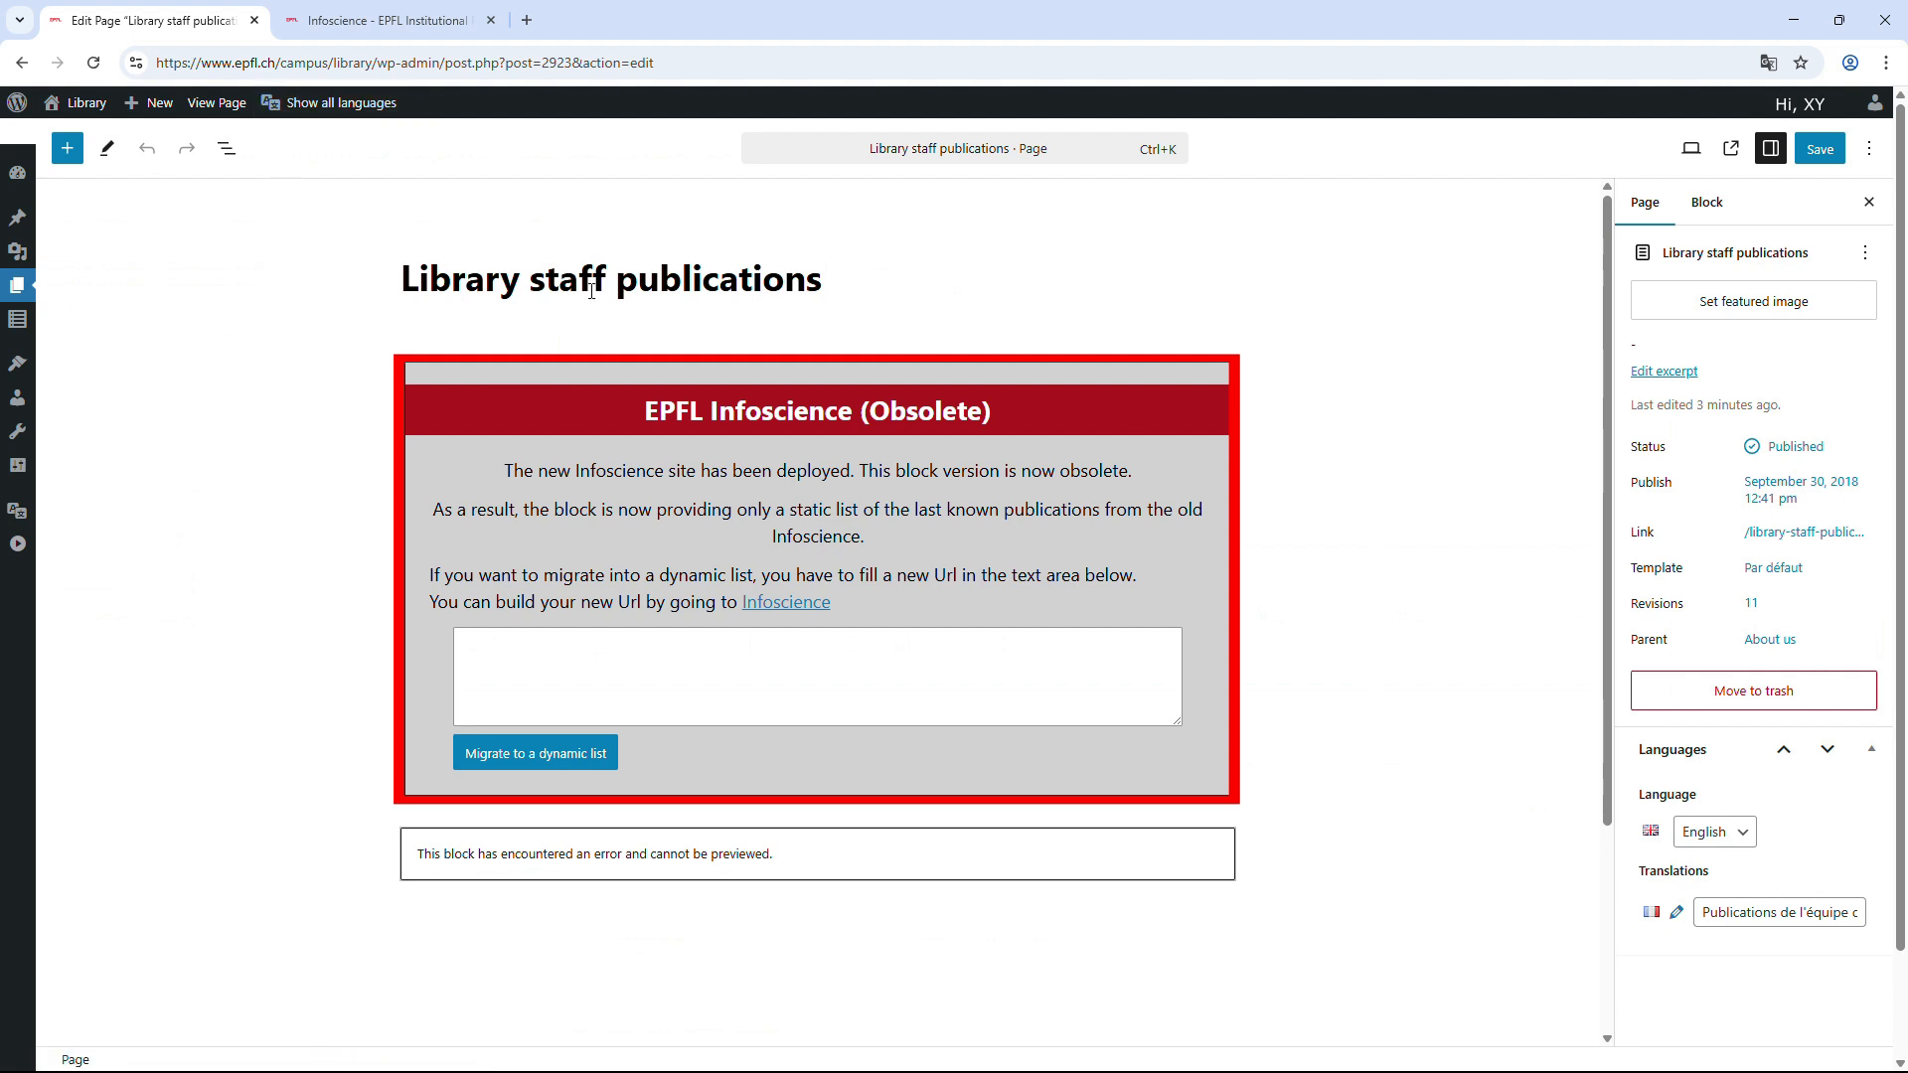
Delete the obsolete EPFL Infoscience block from the page.
{"action": "left_click", "coordinate": [1184, 391]}
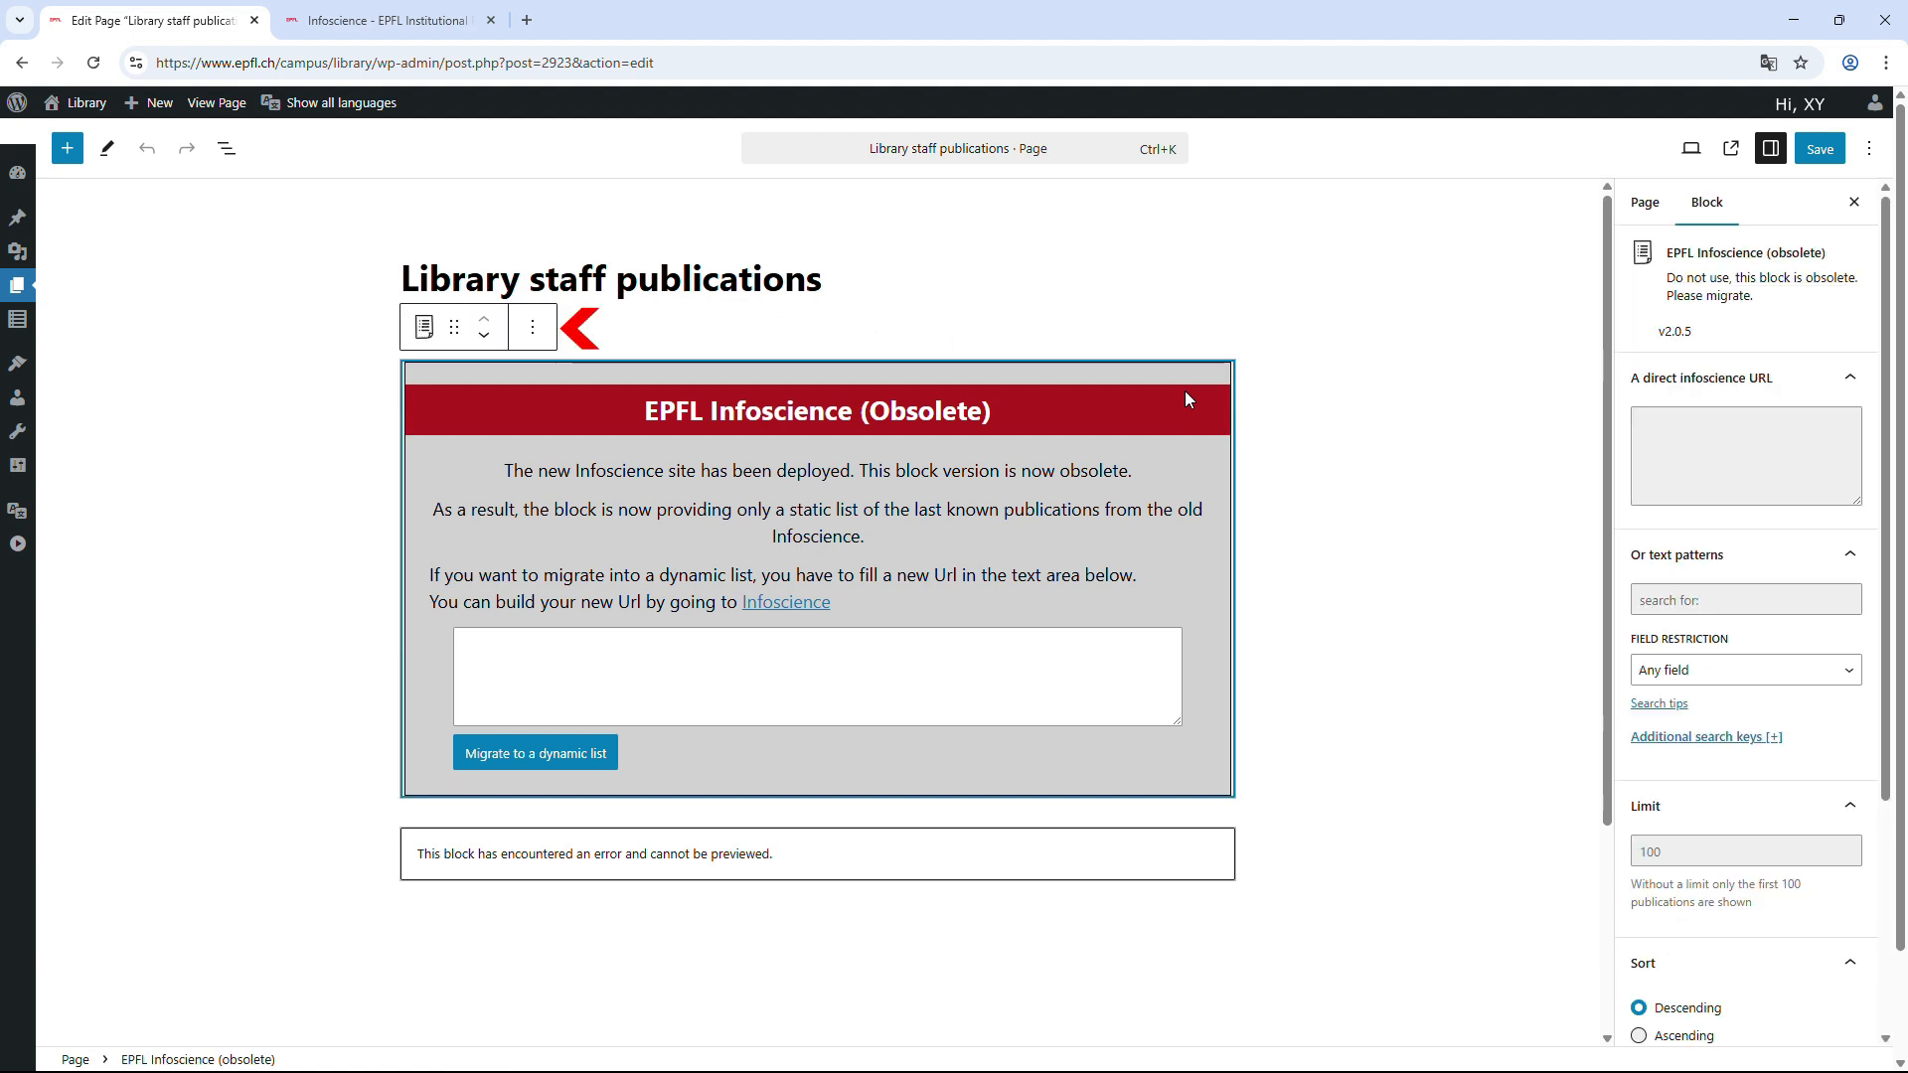
{"action": "left_click", "coordinate": [534, 329]}
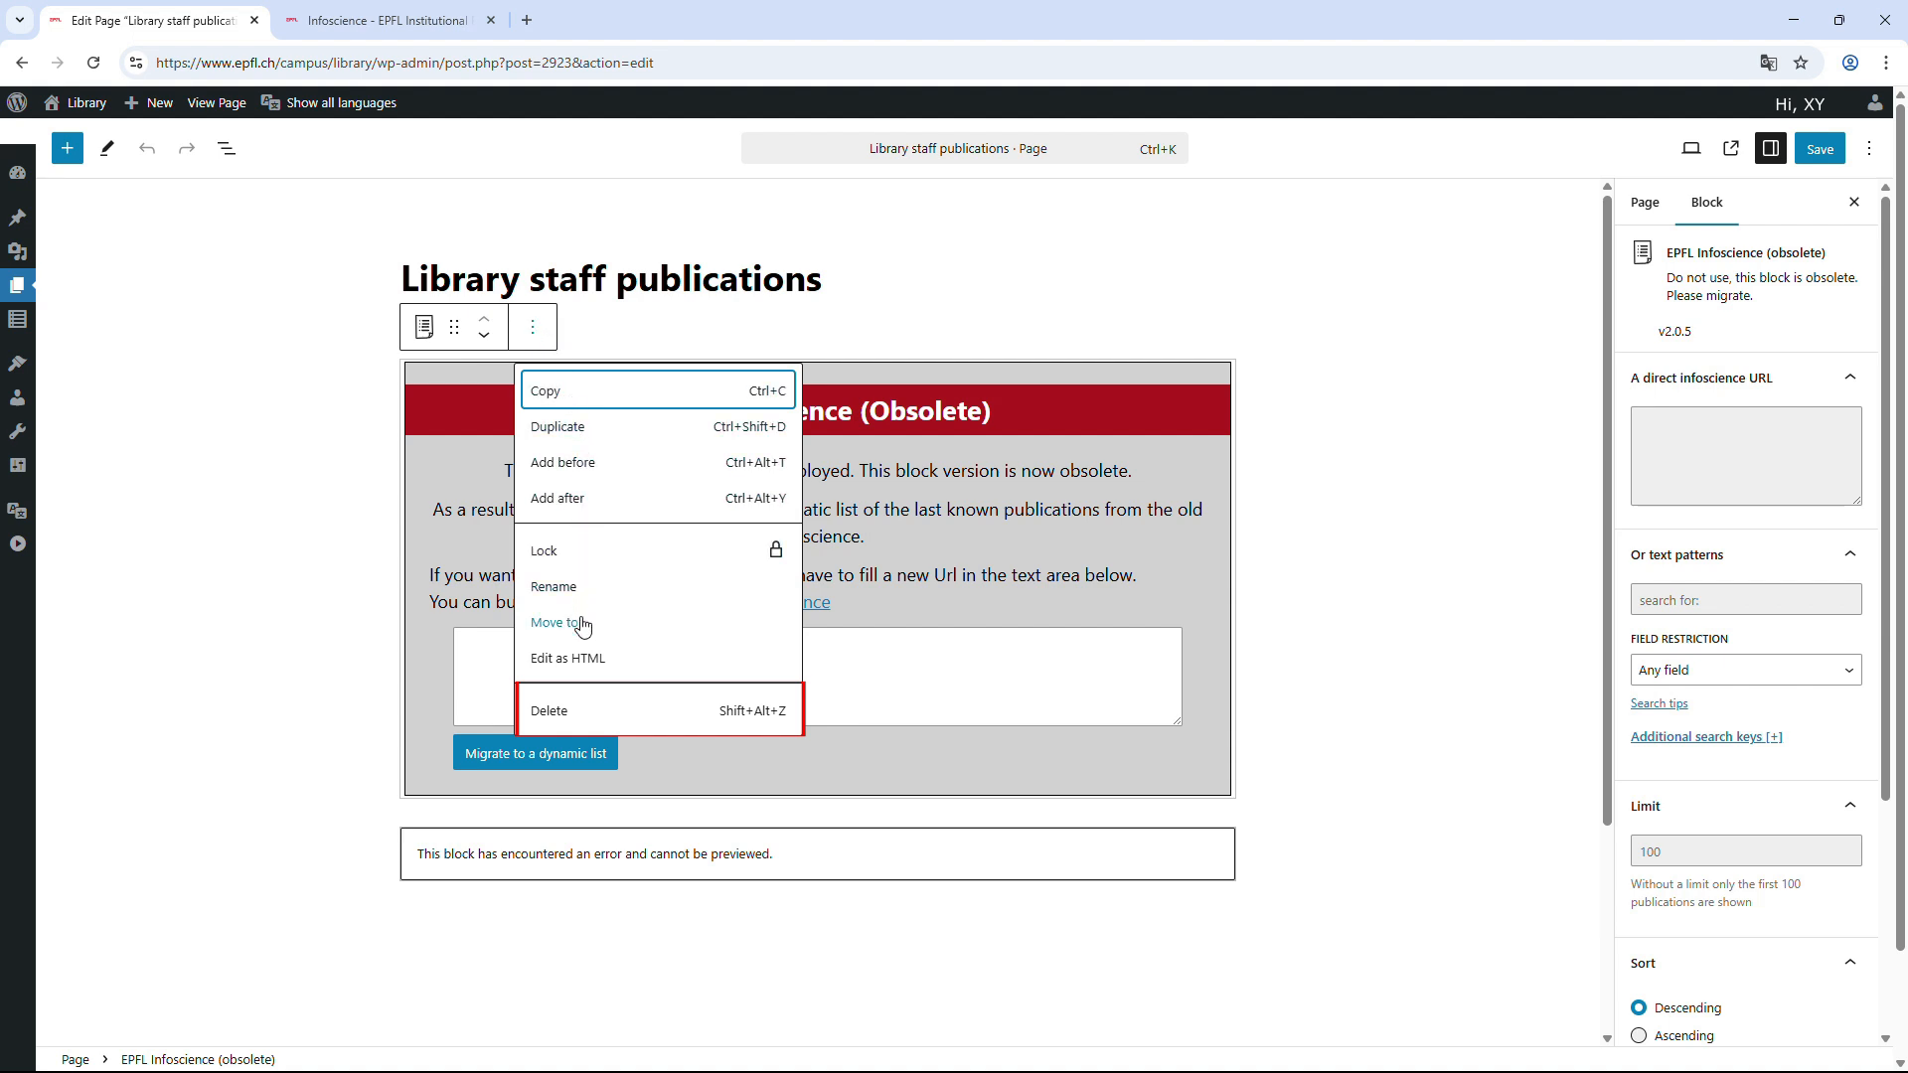
{"action": "left_click", "coordinate": [582, 721]}
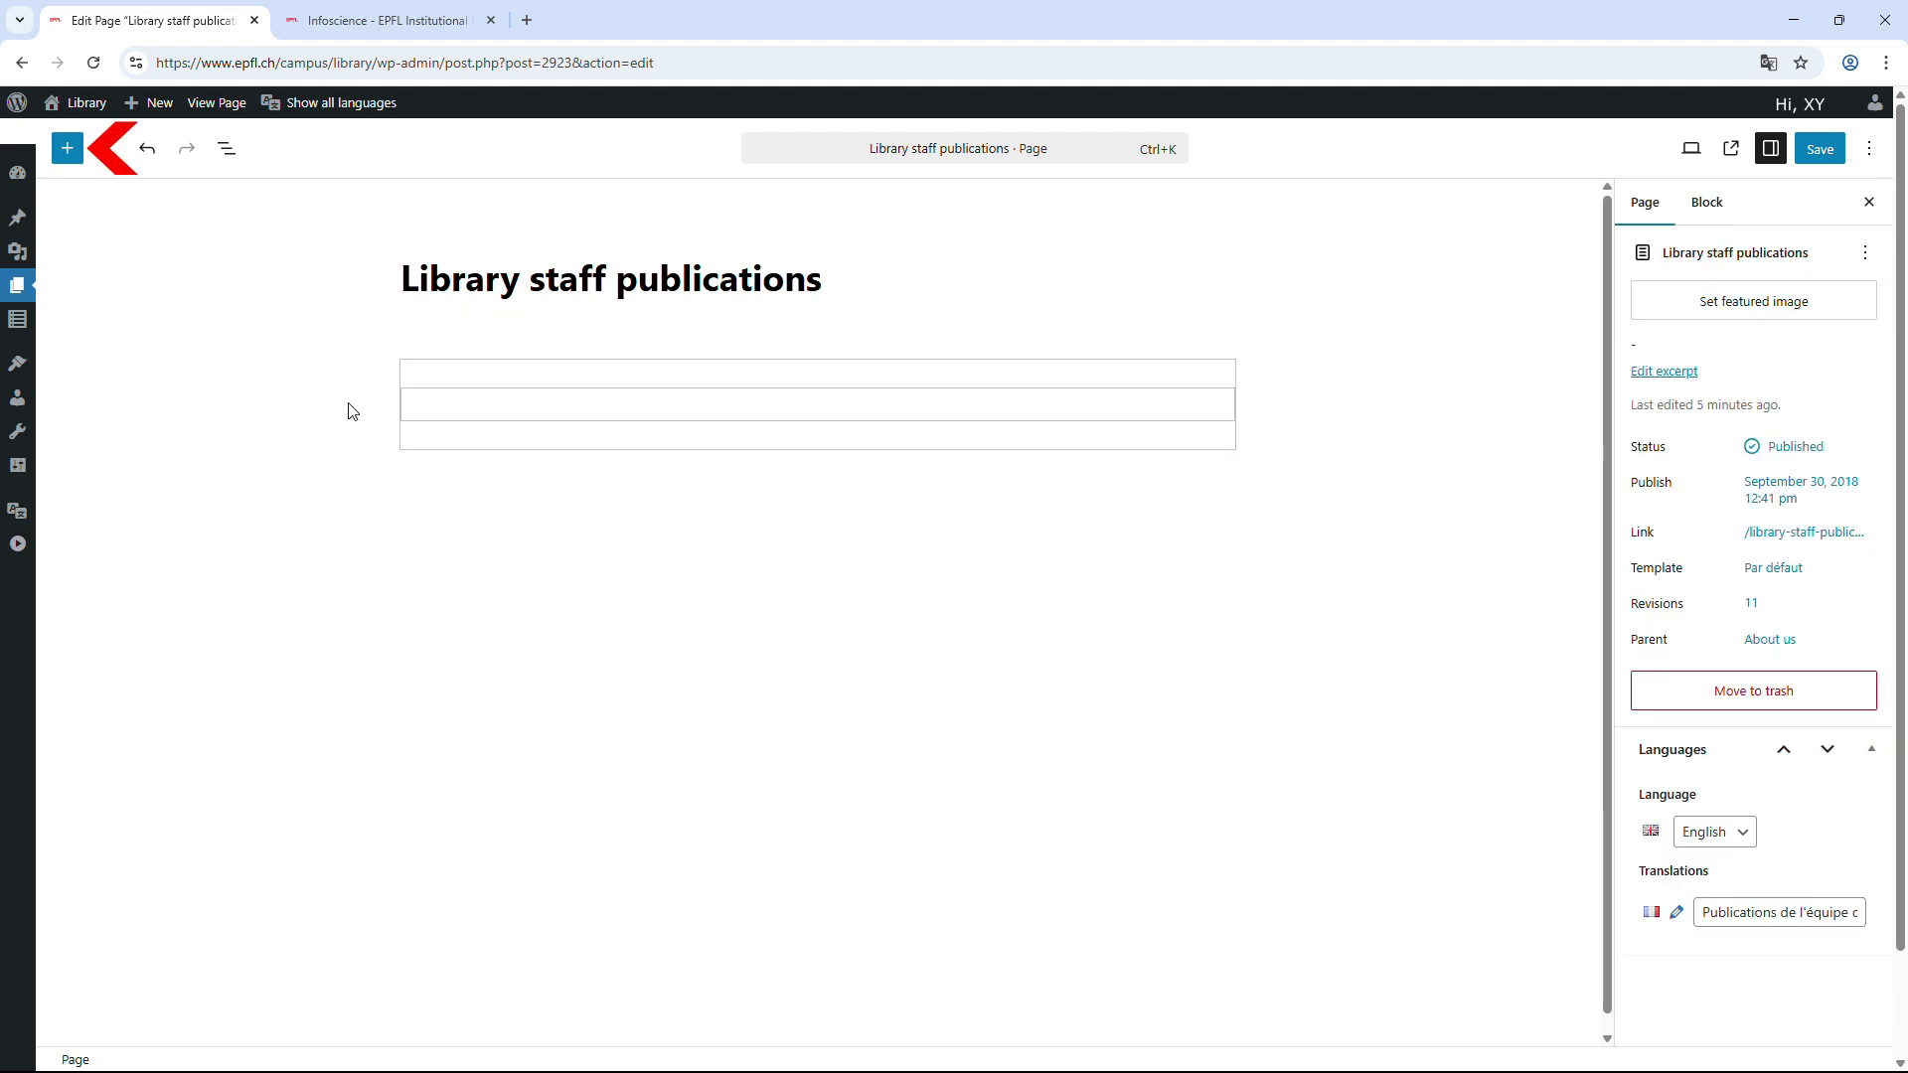
Insert a new EPFL Infoscience block, found by searching 'infoscience', and select it.
{"action": "left_click", "coordinate": [67, 150]}
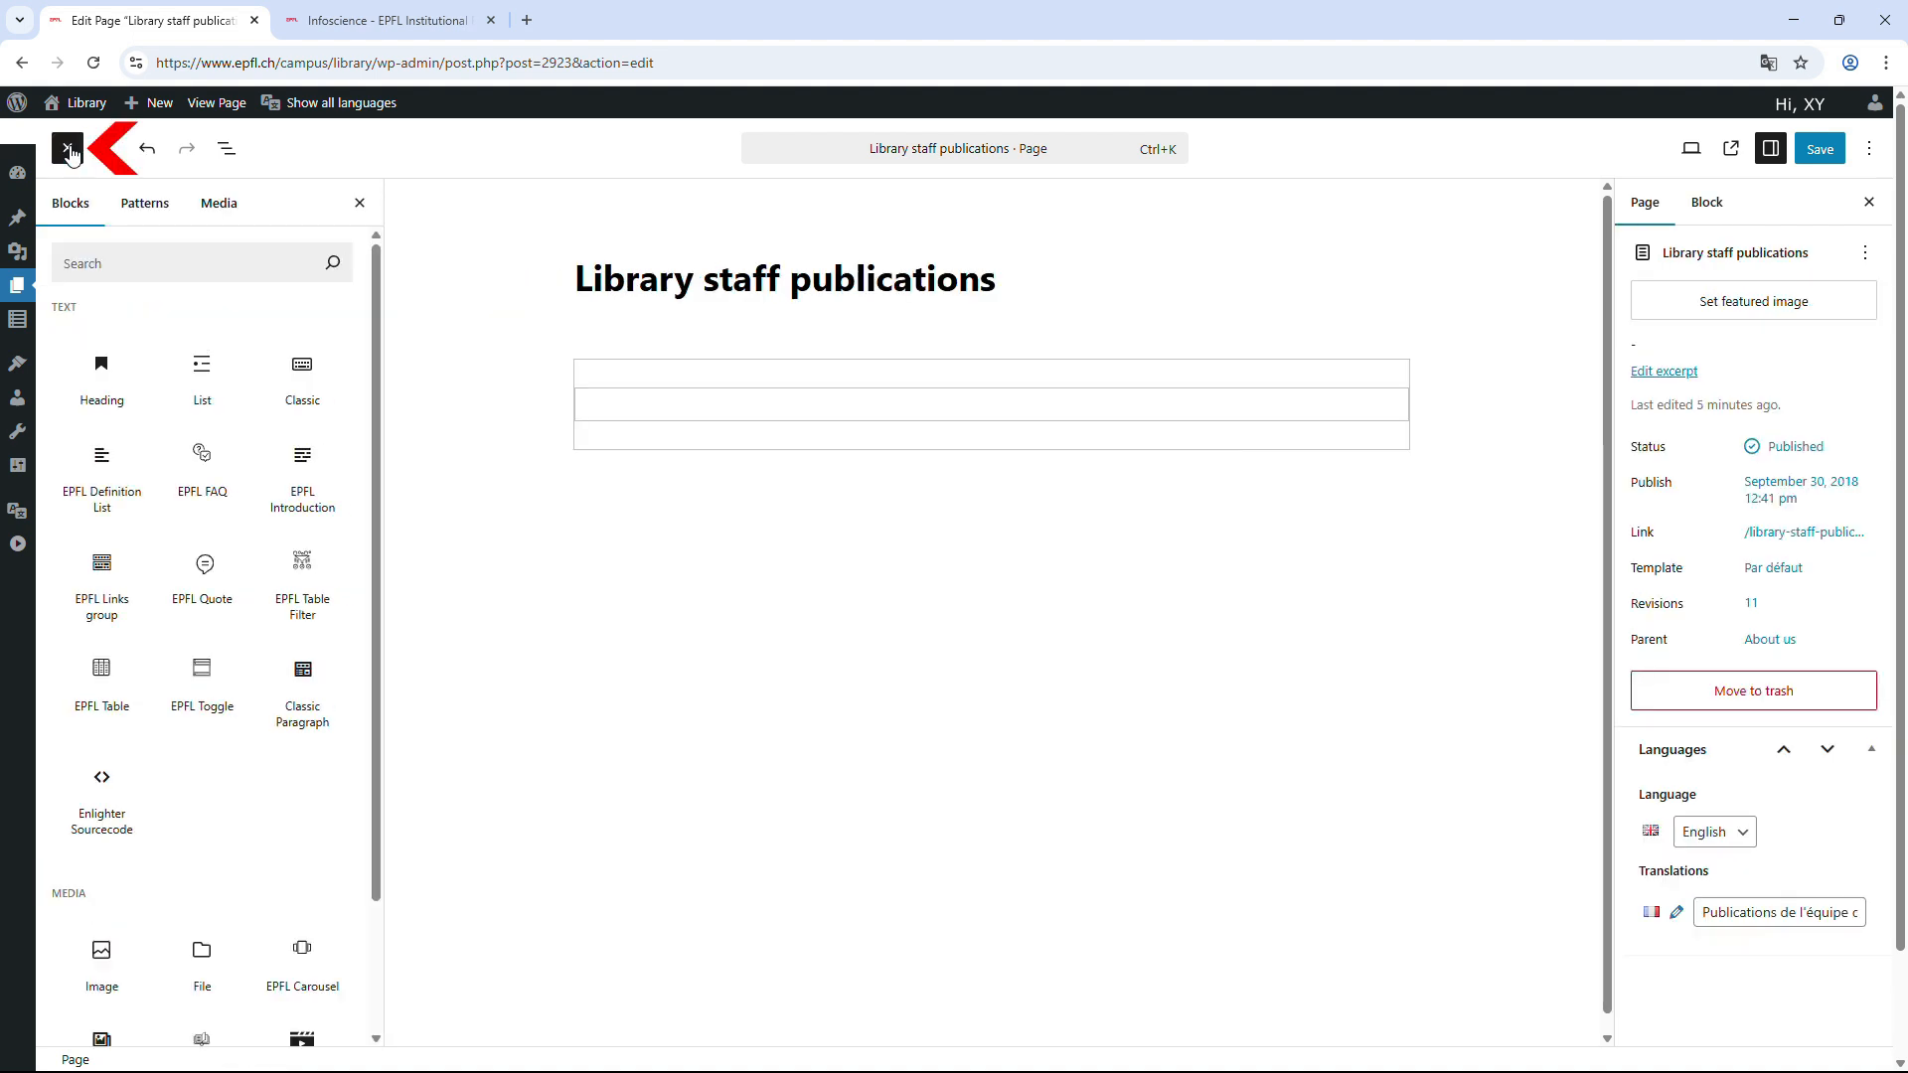
{"action": "left_click", "coordinate": [152, 266]}
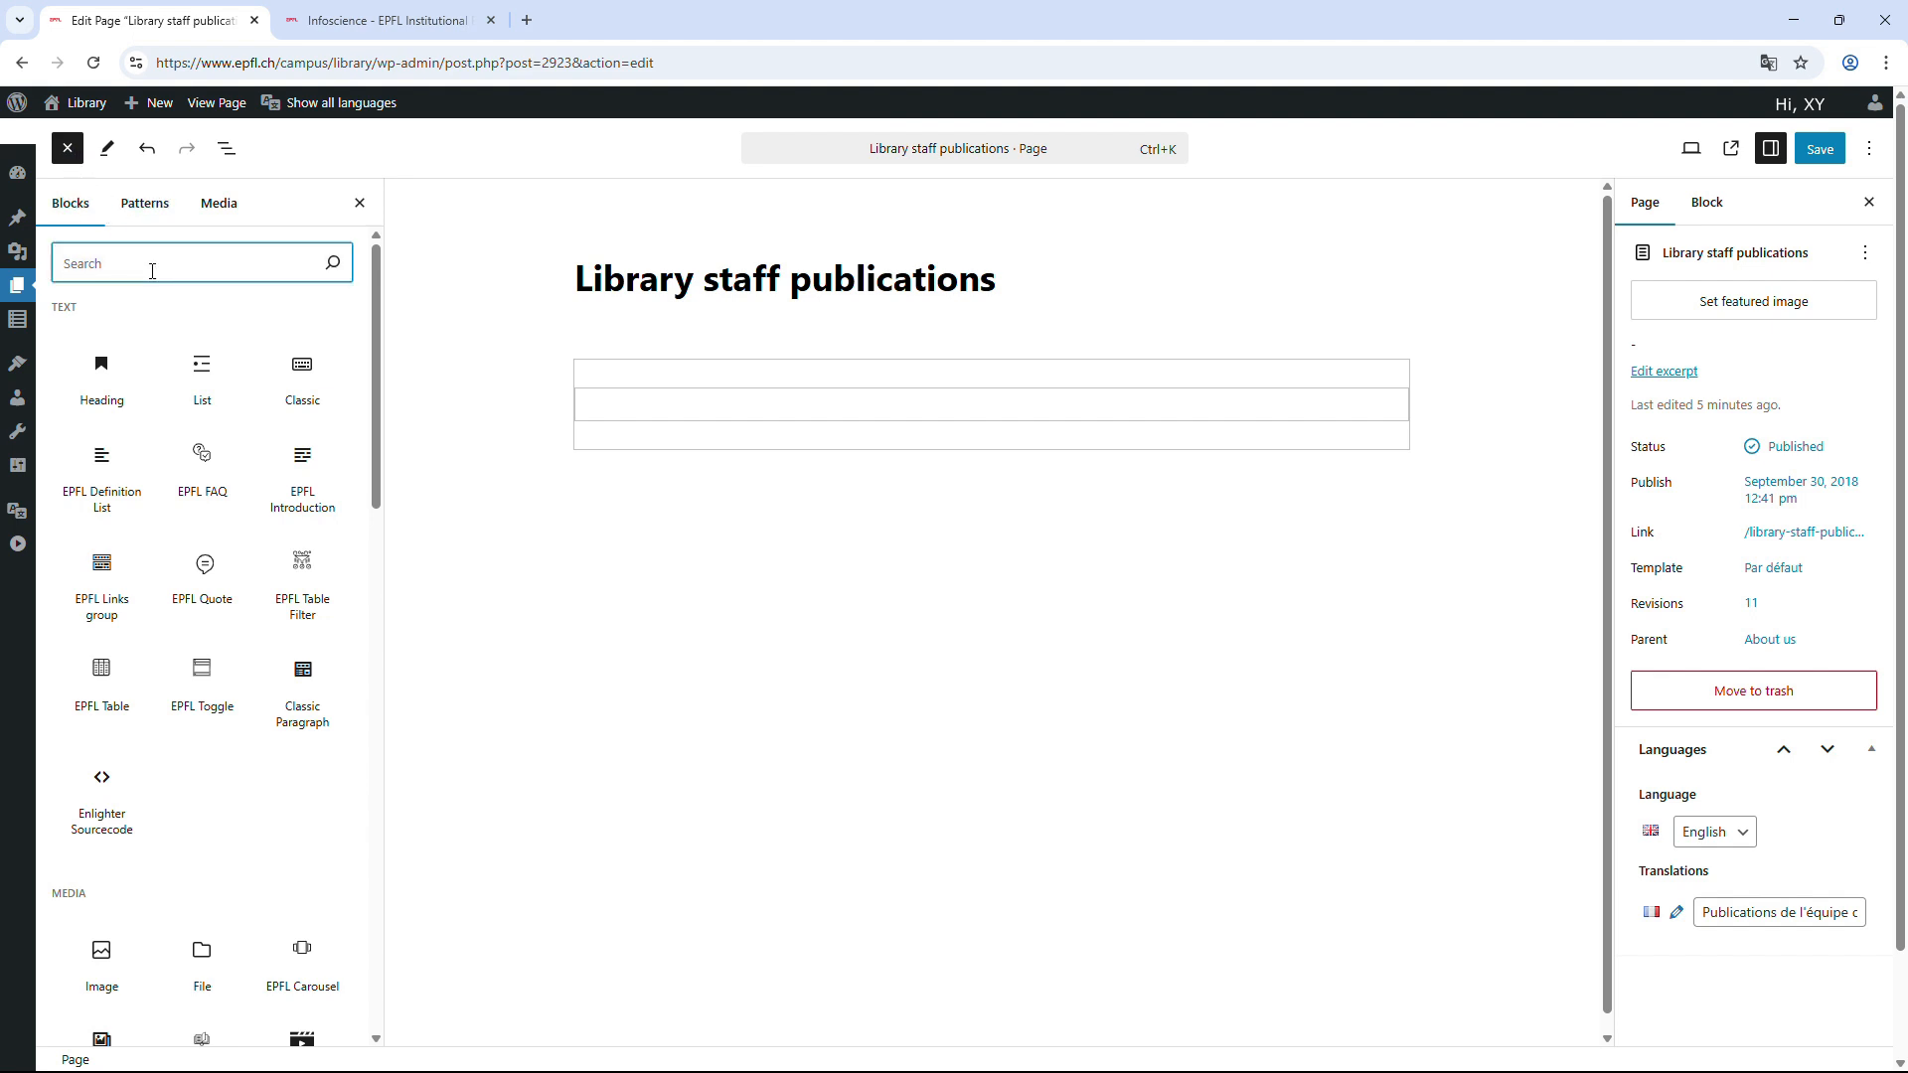
{"action": "type", "text": "infos"}
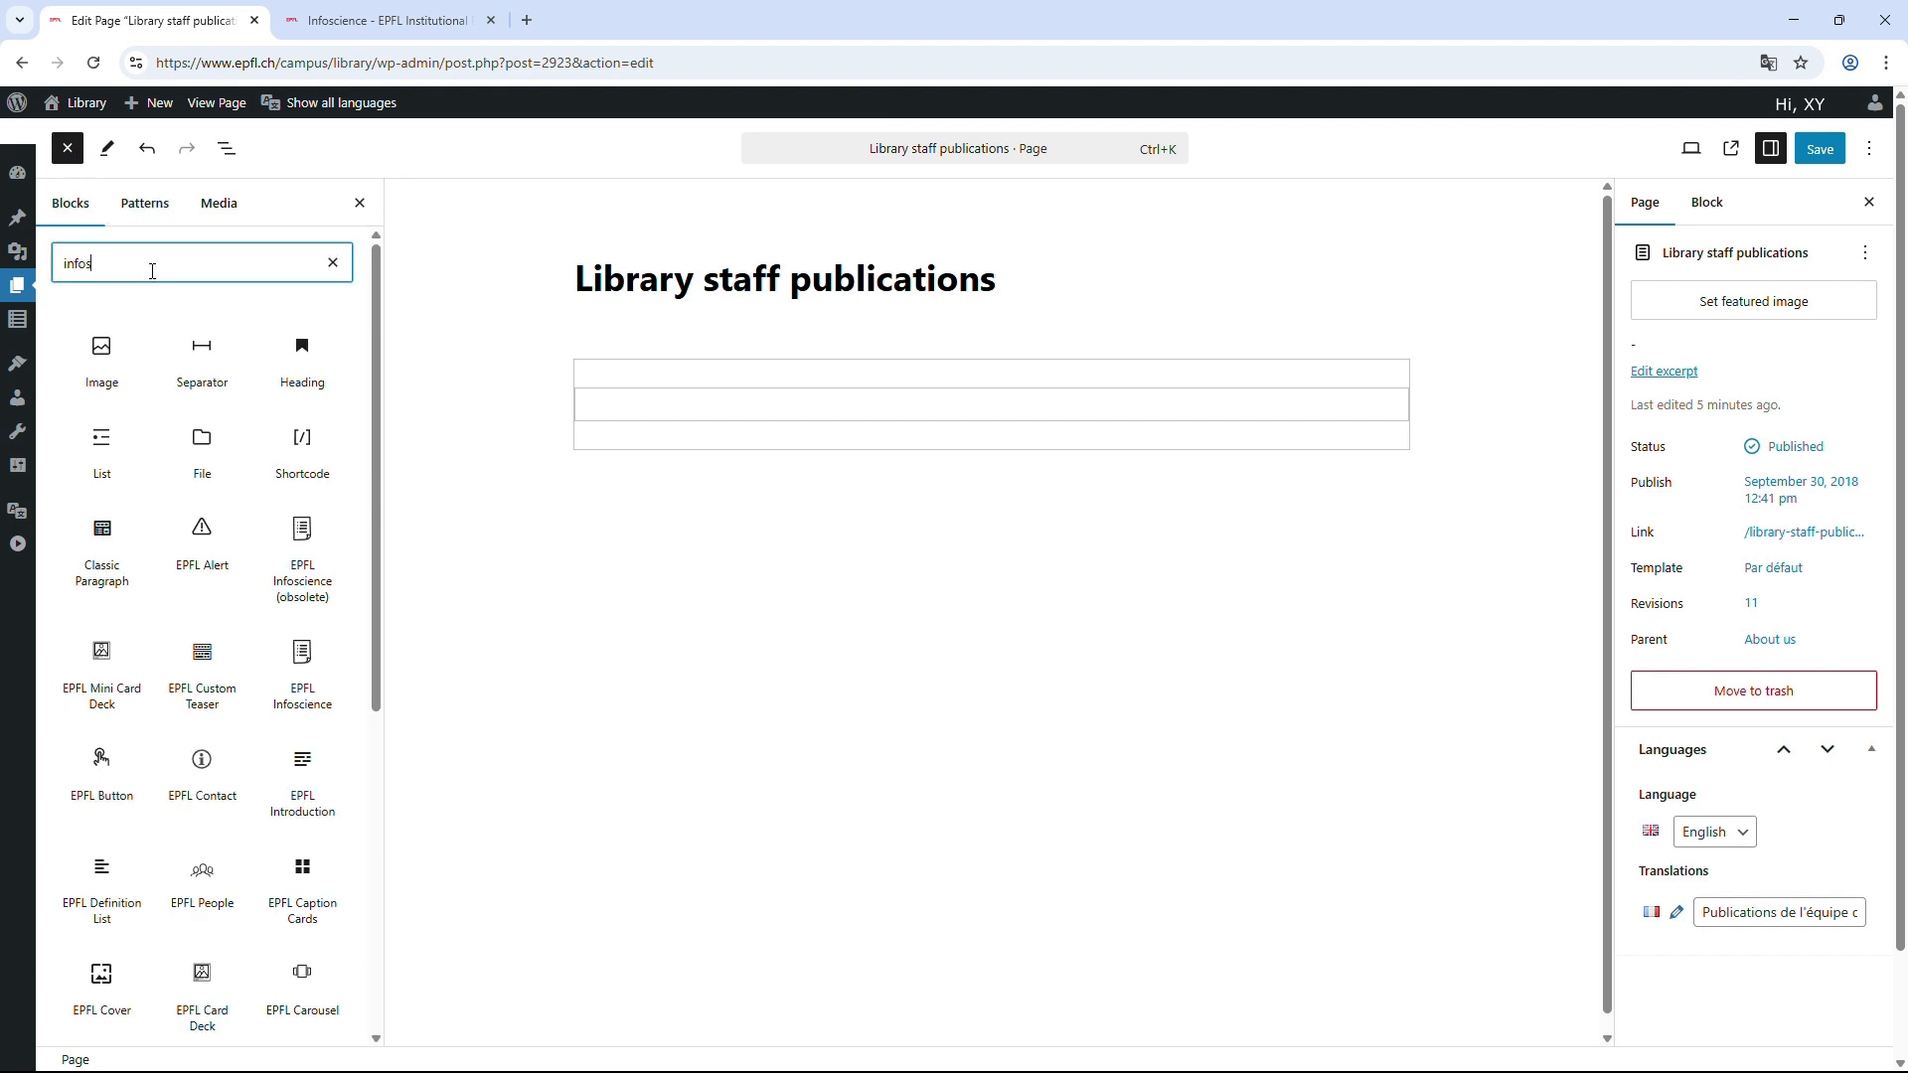
{"action": "type", "text": "cience"}
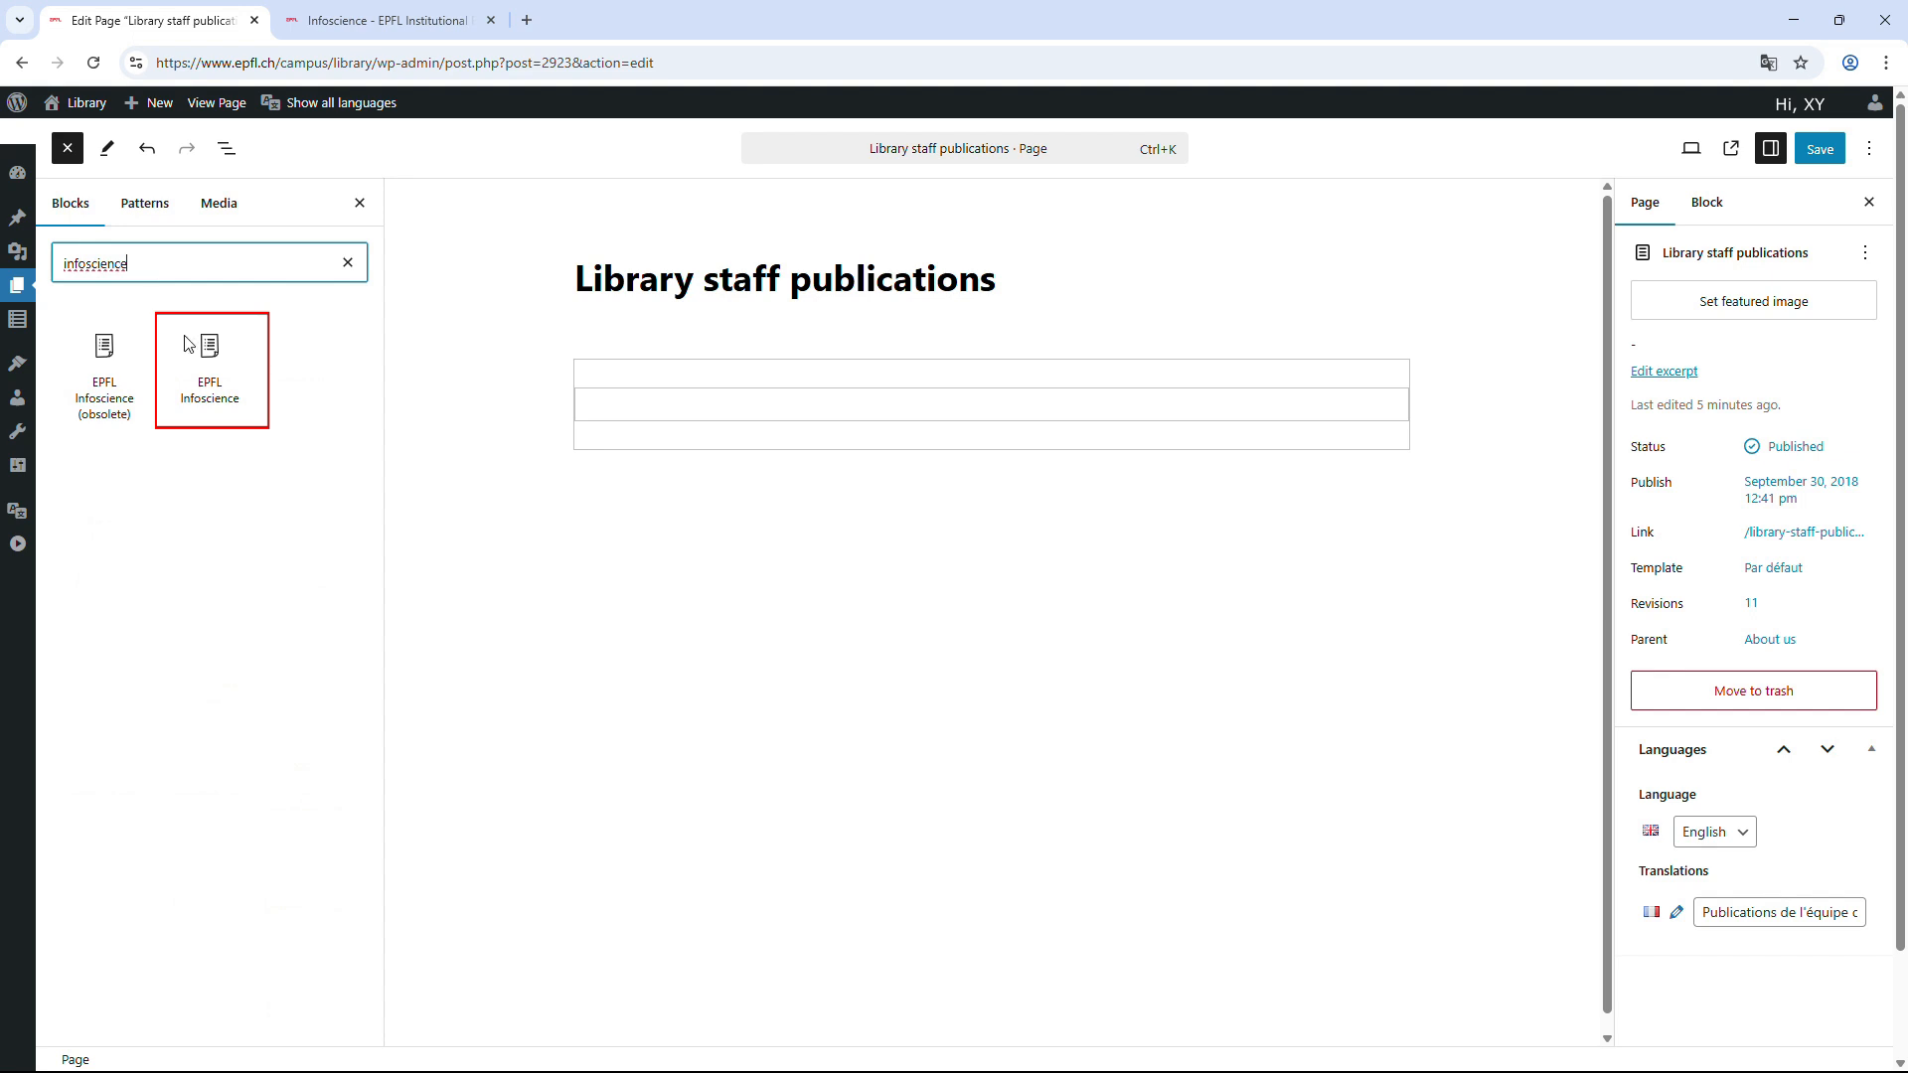
{"action": "left_click", "coordinate": [229, 394]}
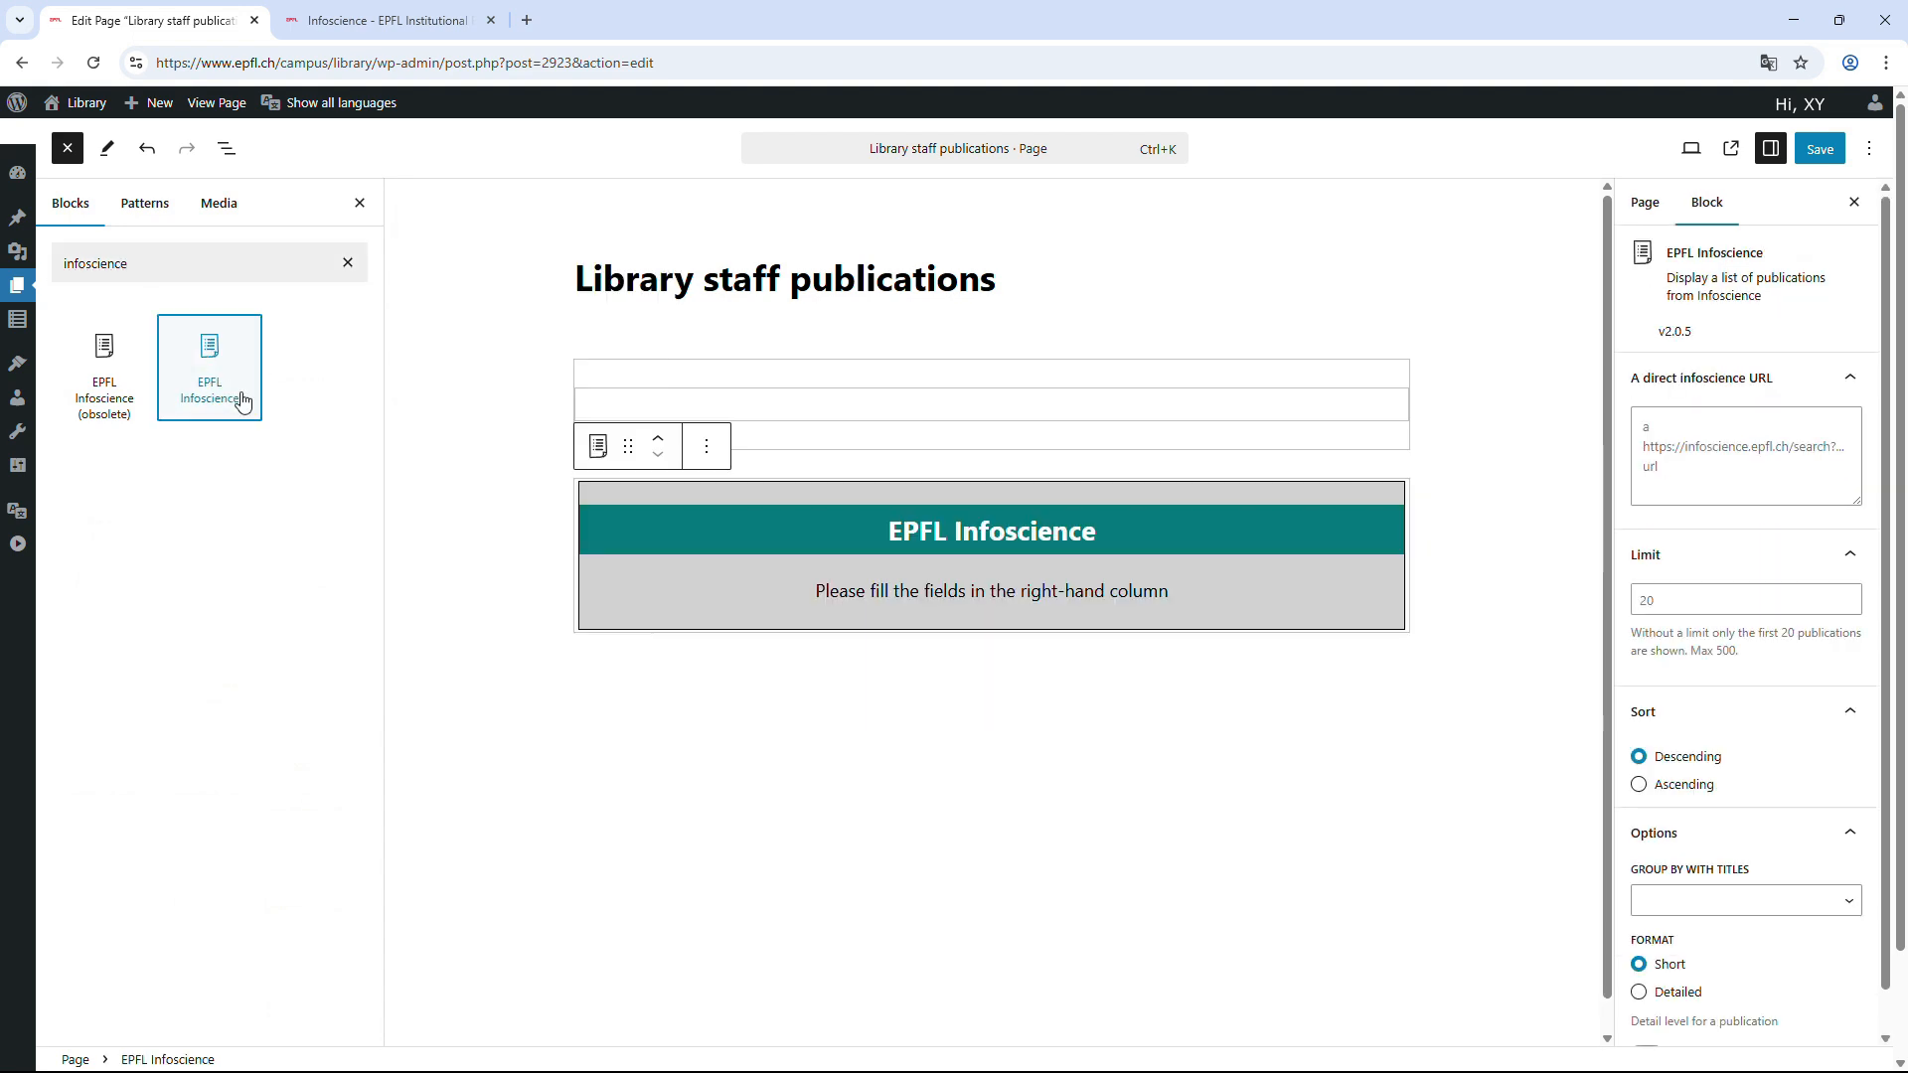
{"action": "left_click", "coordinate": [1359, 537]}
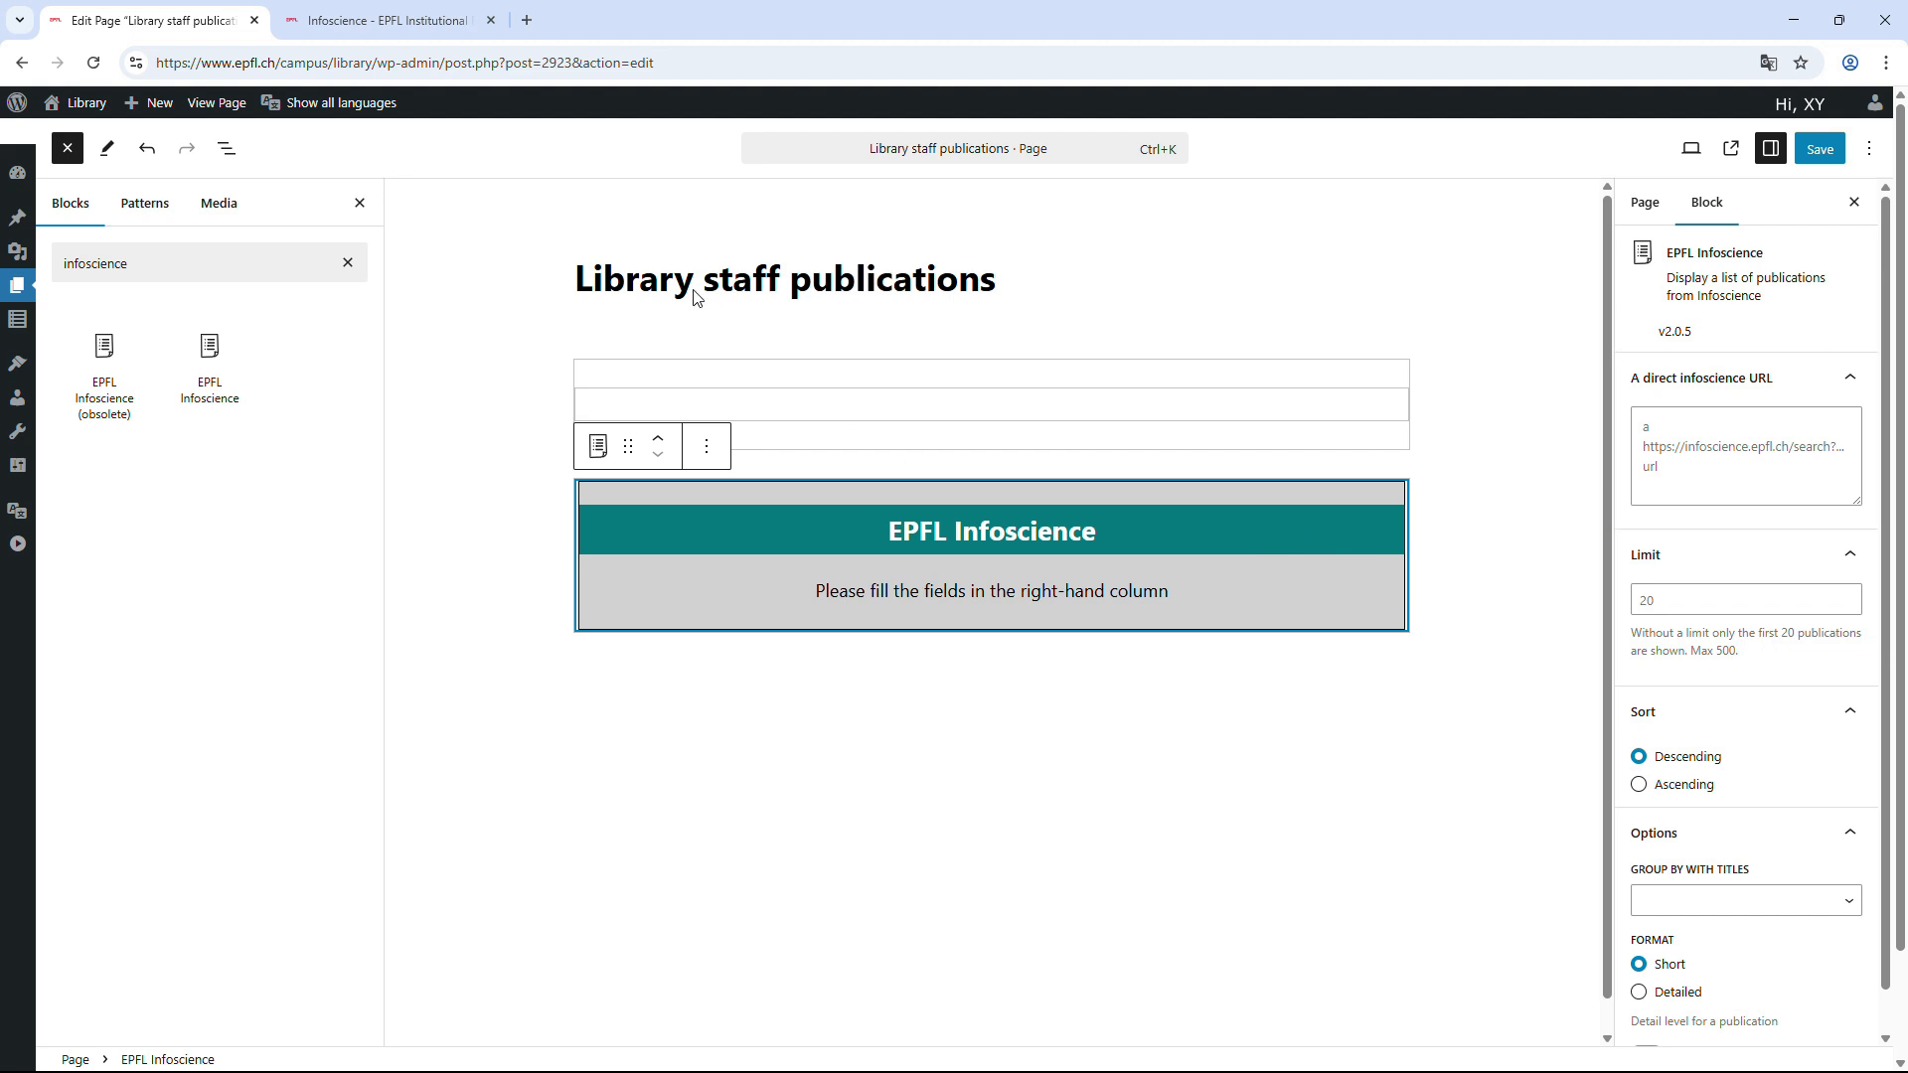
{"action": "left_click", "coordinate": [422, 30]}
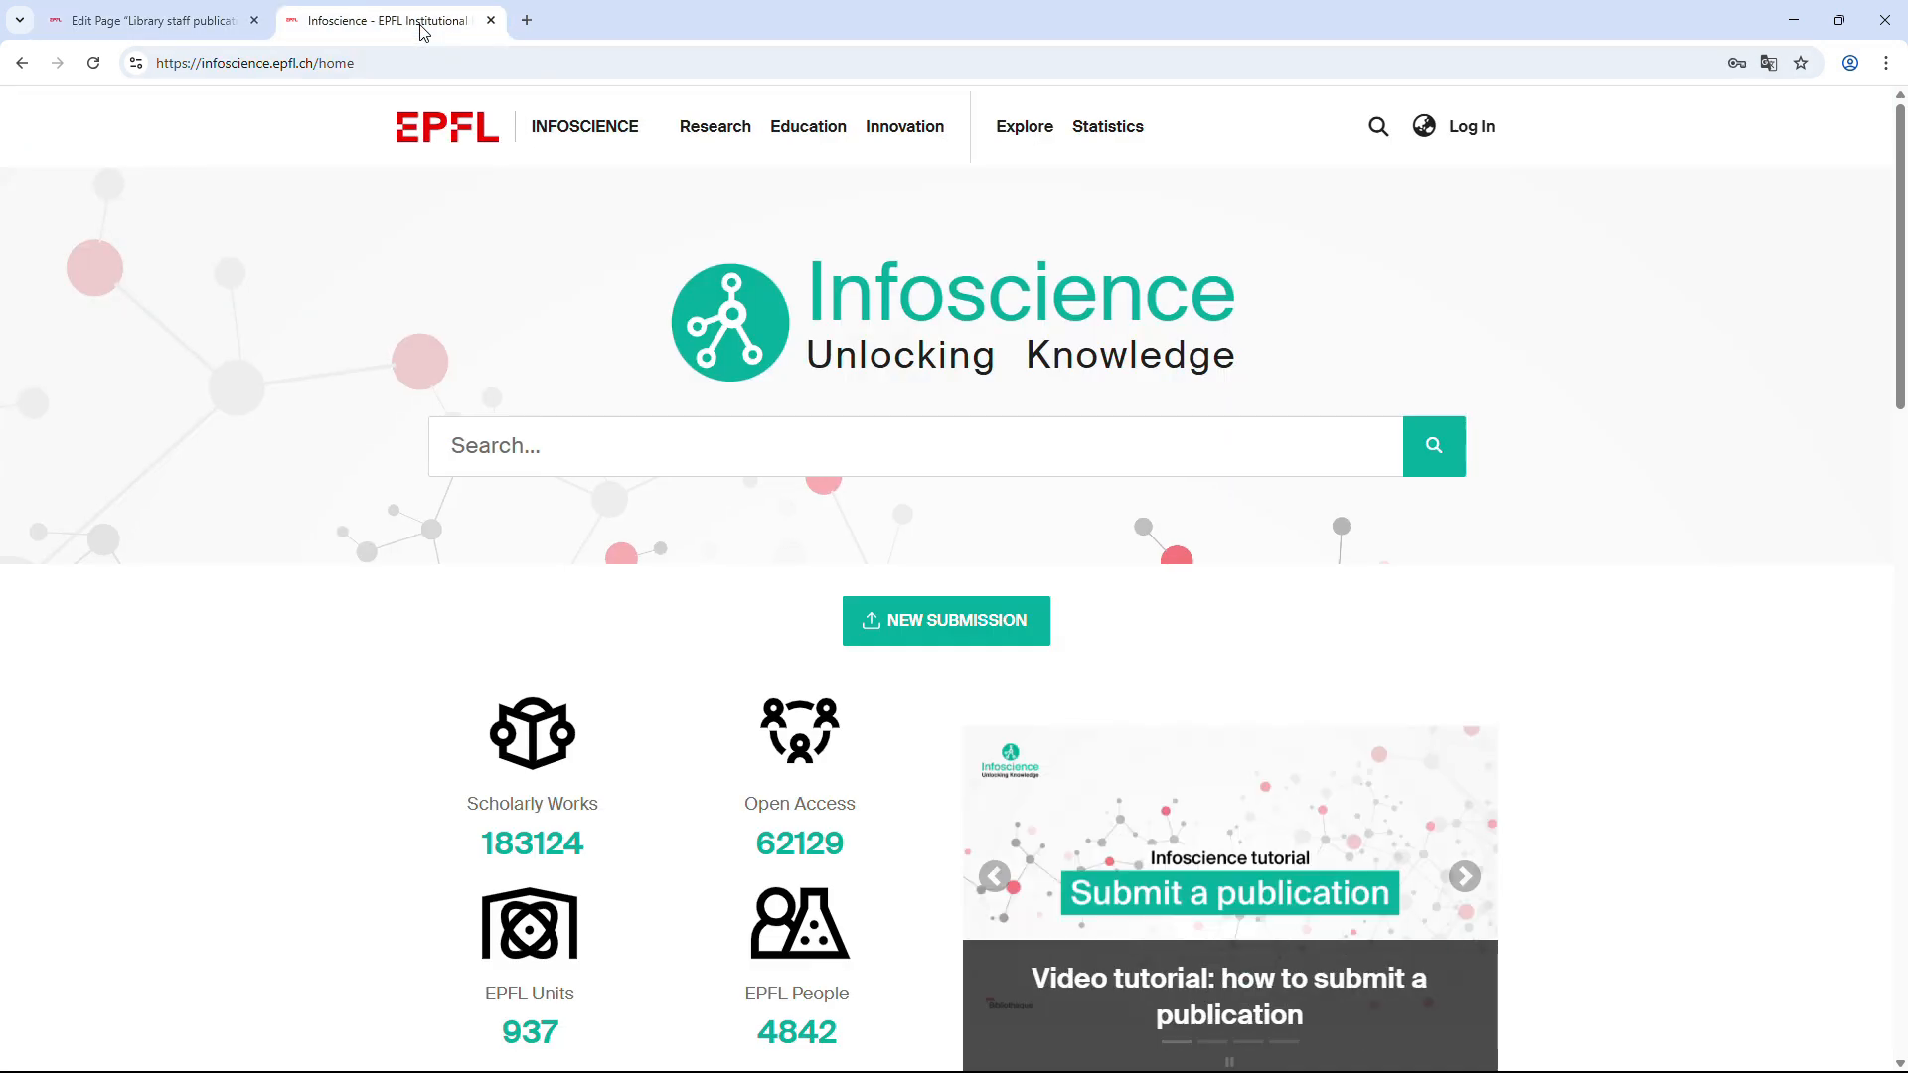
Find and open the Scientific information and libraries (VPA-SISB) unit page via EPFL Units search.
{"action": "mouse_move", "coordinate": [1023, 124]}
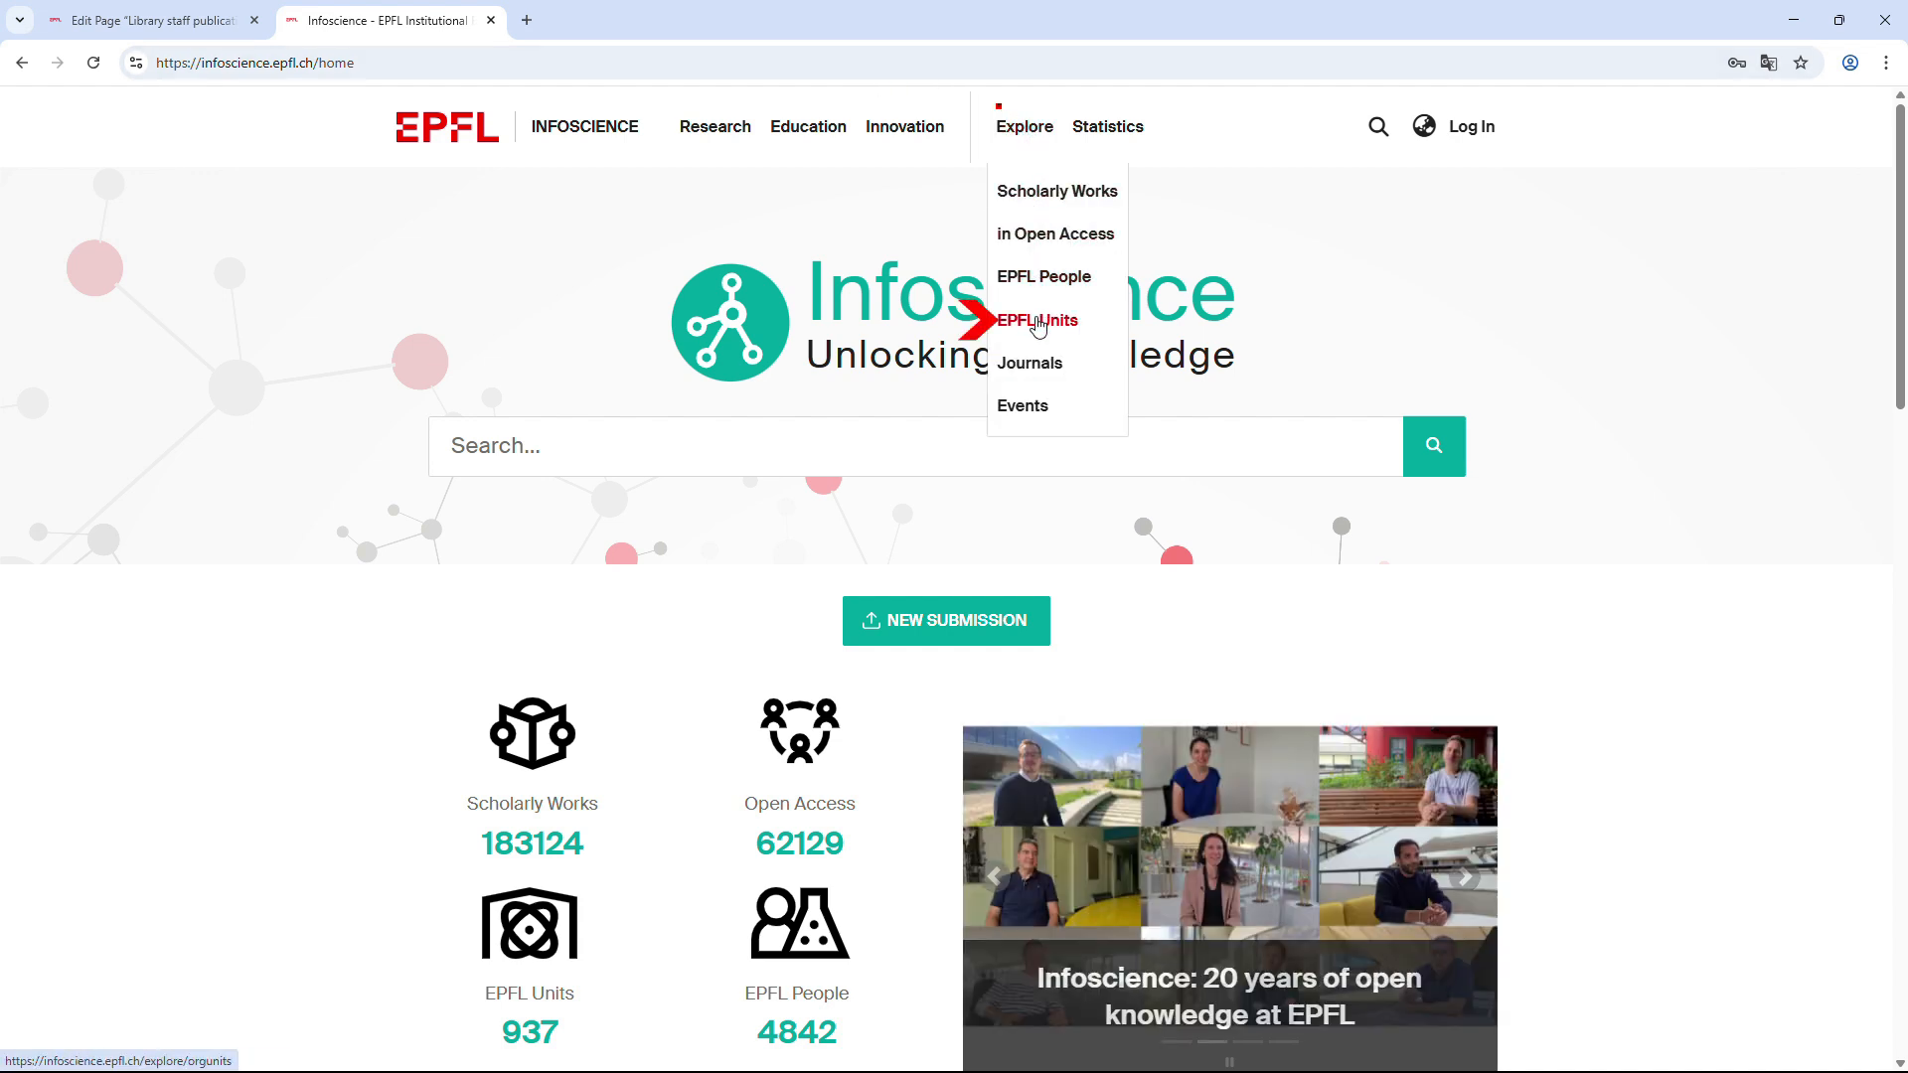
{"action": "left_click", "coordinate": [1038, 324]}
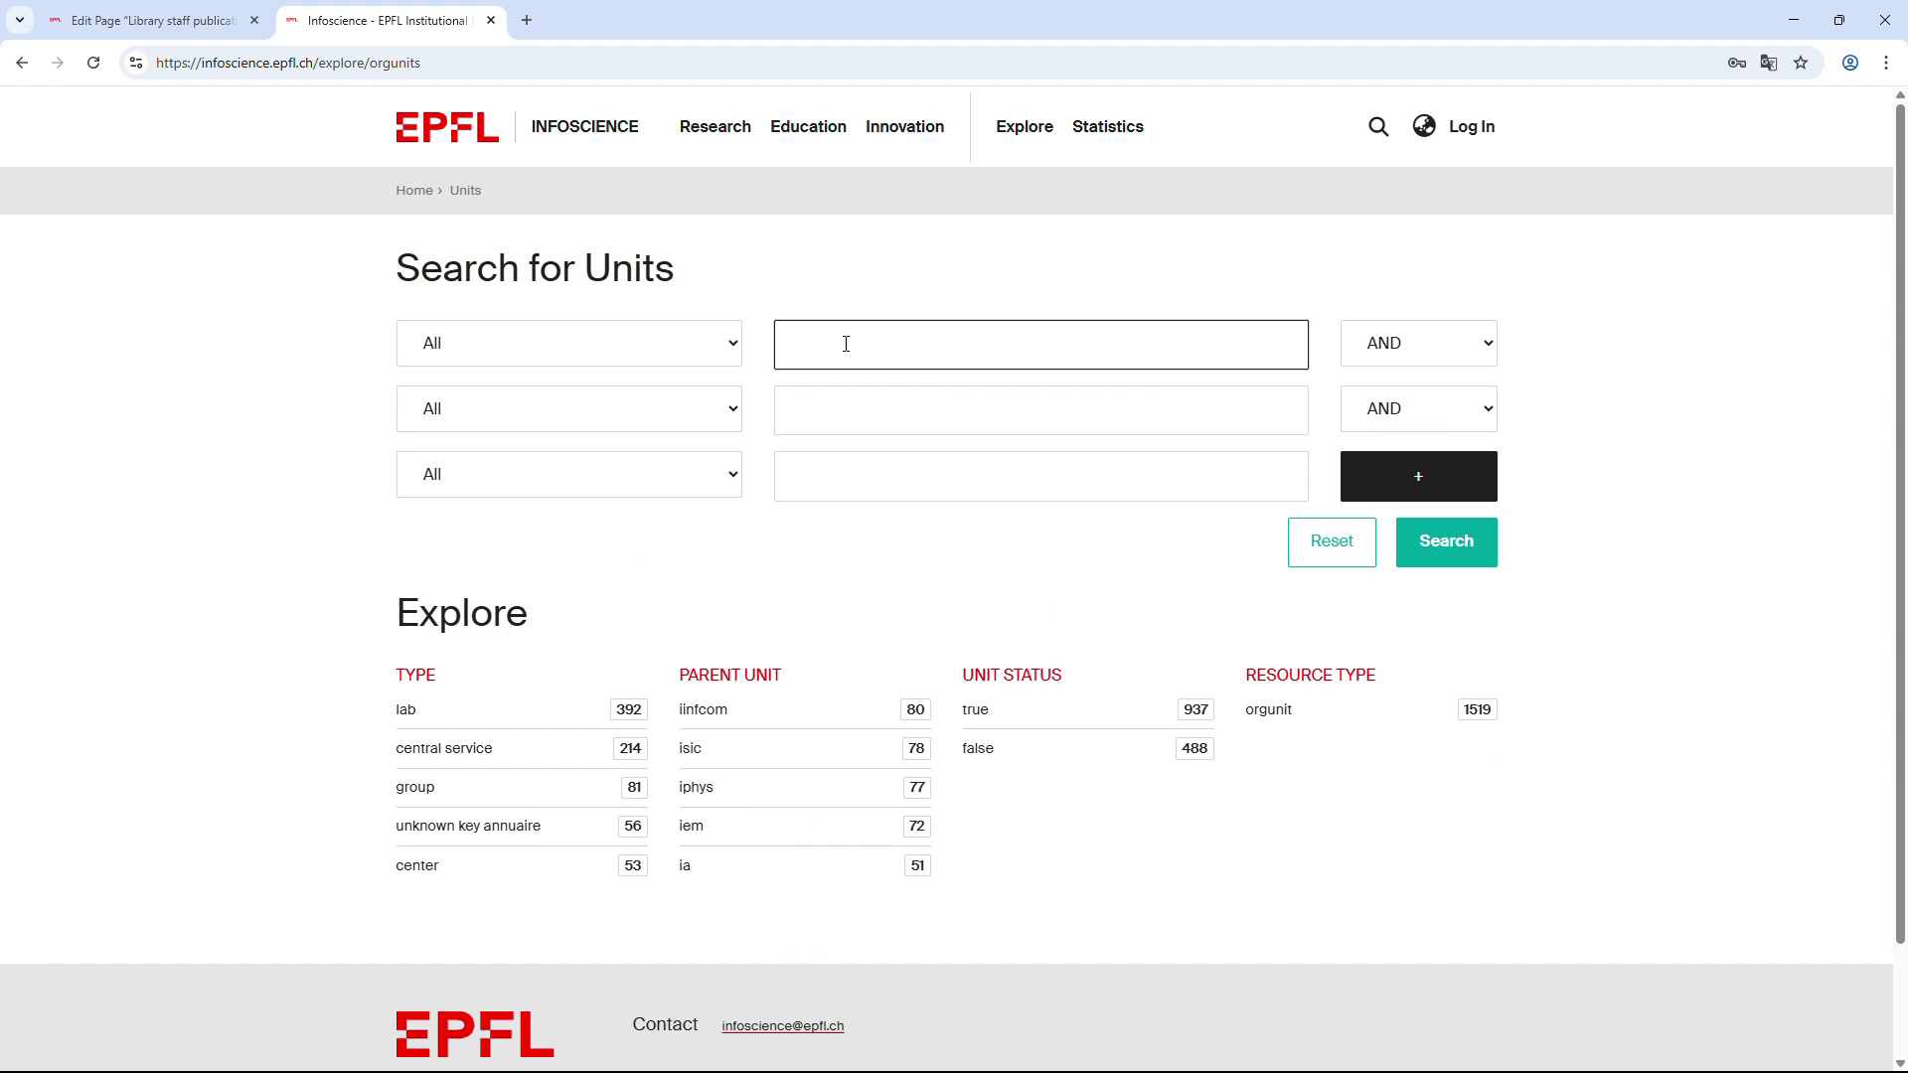
{"action": "type", "text": "vpa-sisb"}
{"action": "left_click", "coordinate": [1470, 550]}
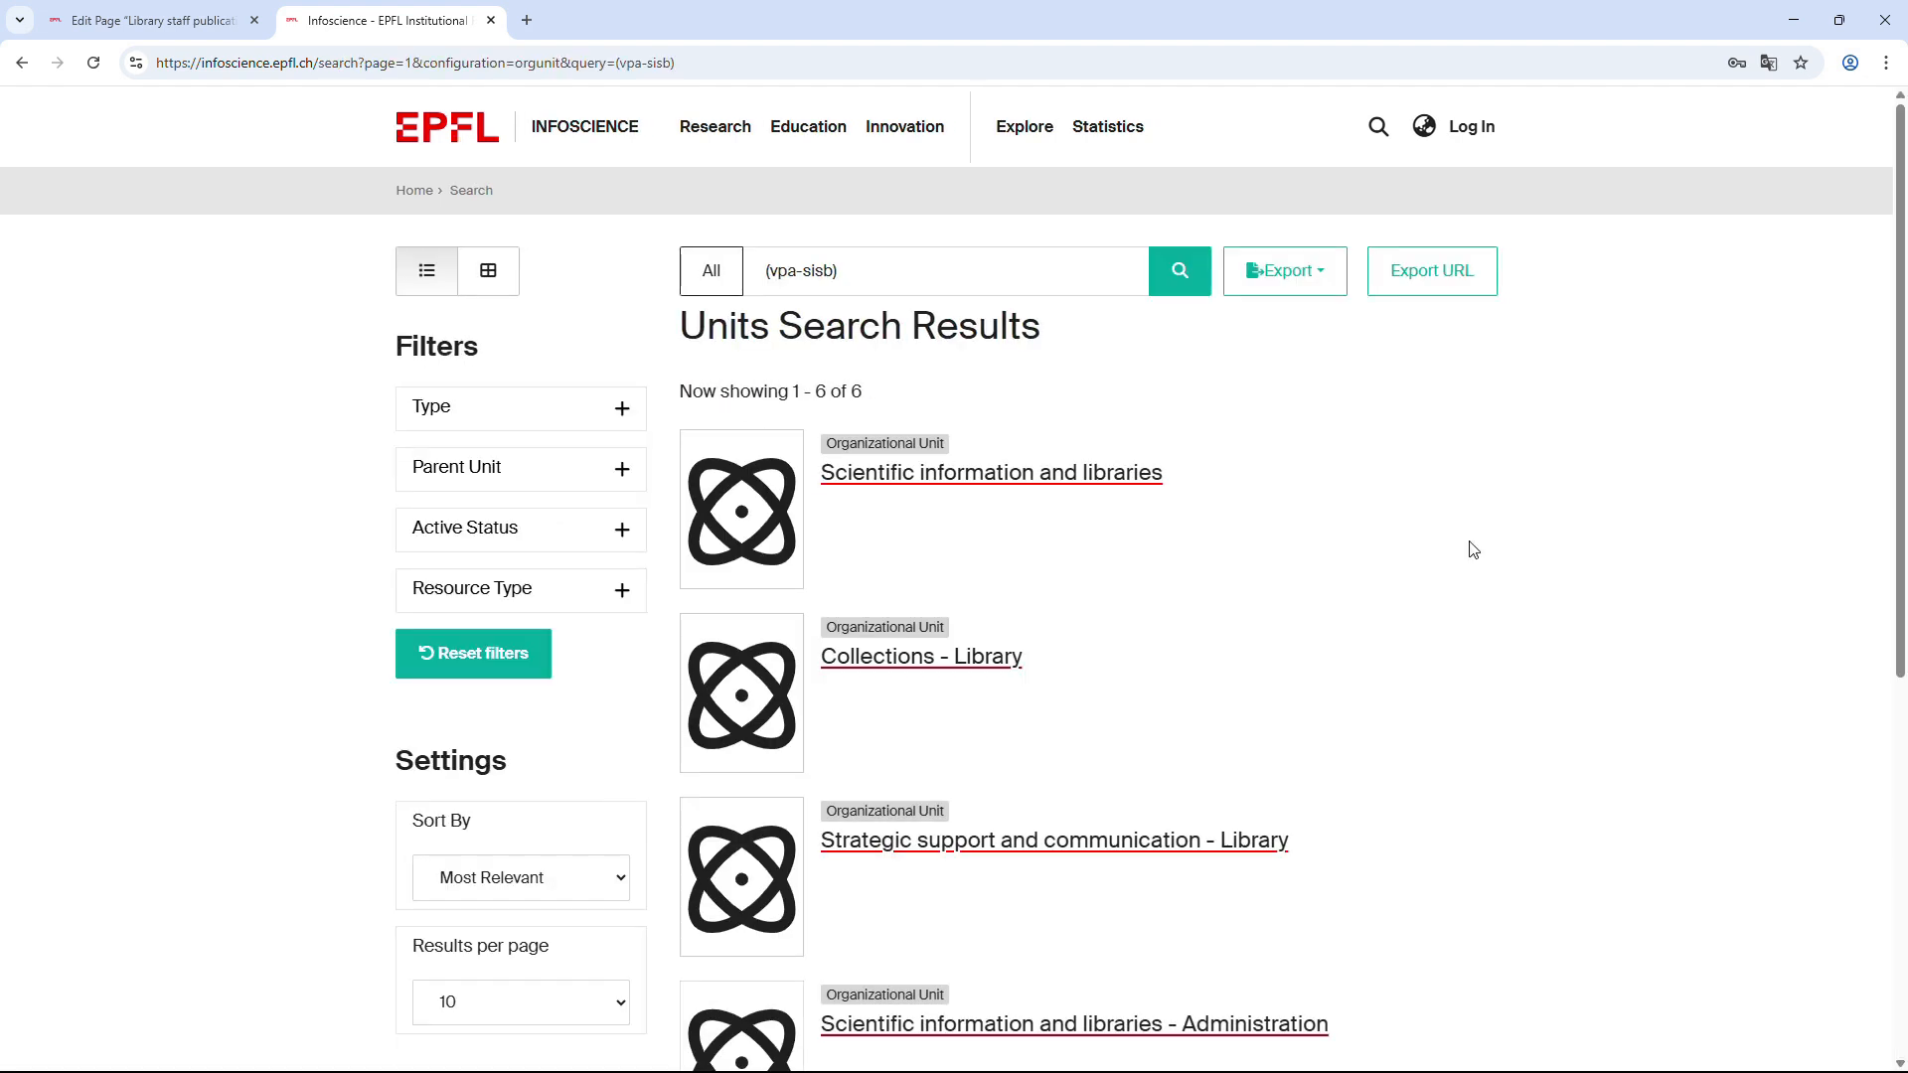
{"action": "left_click", "coordinate": [1087, 477]}
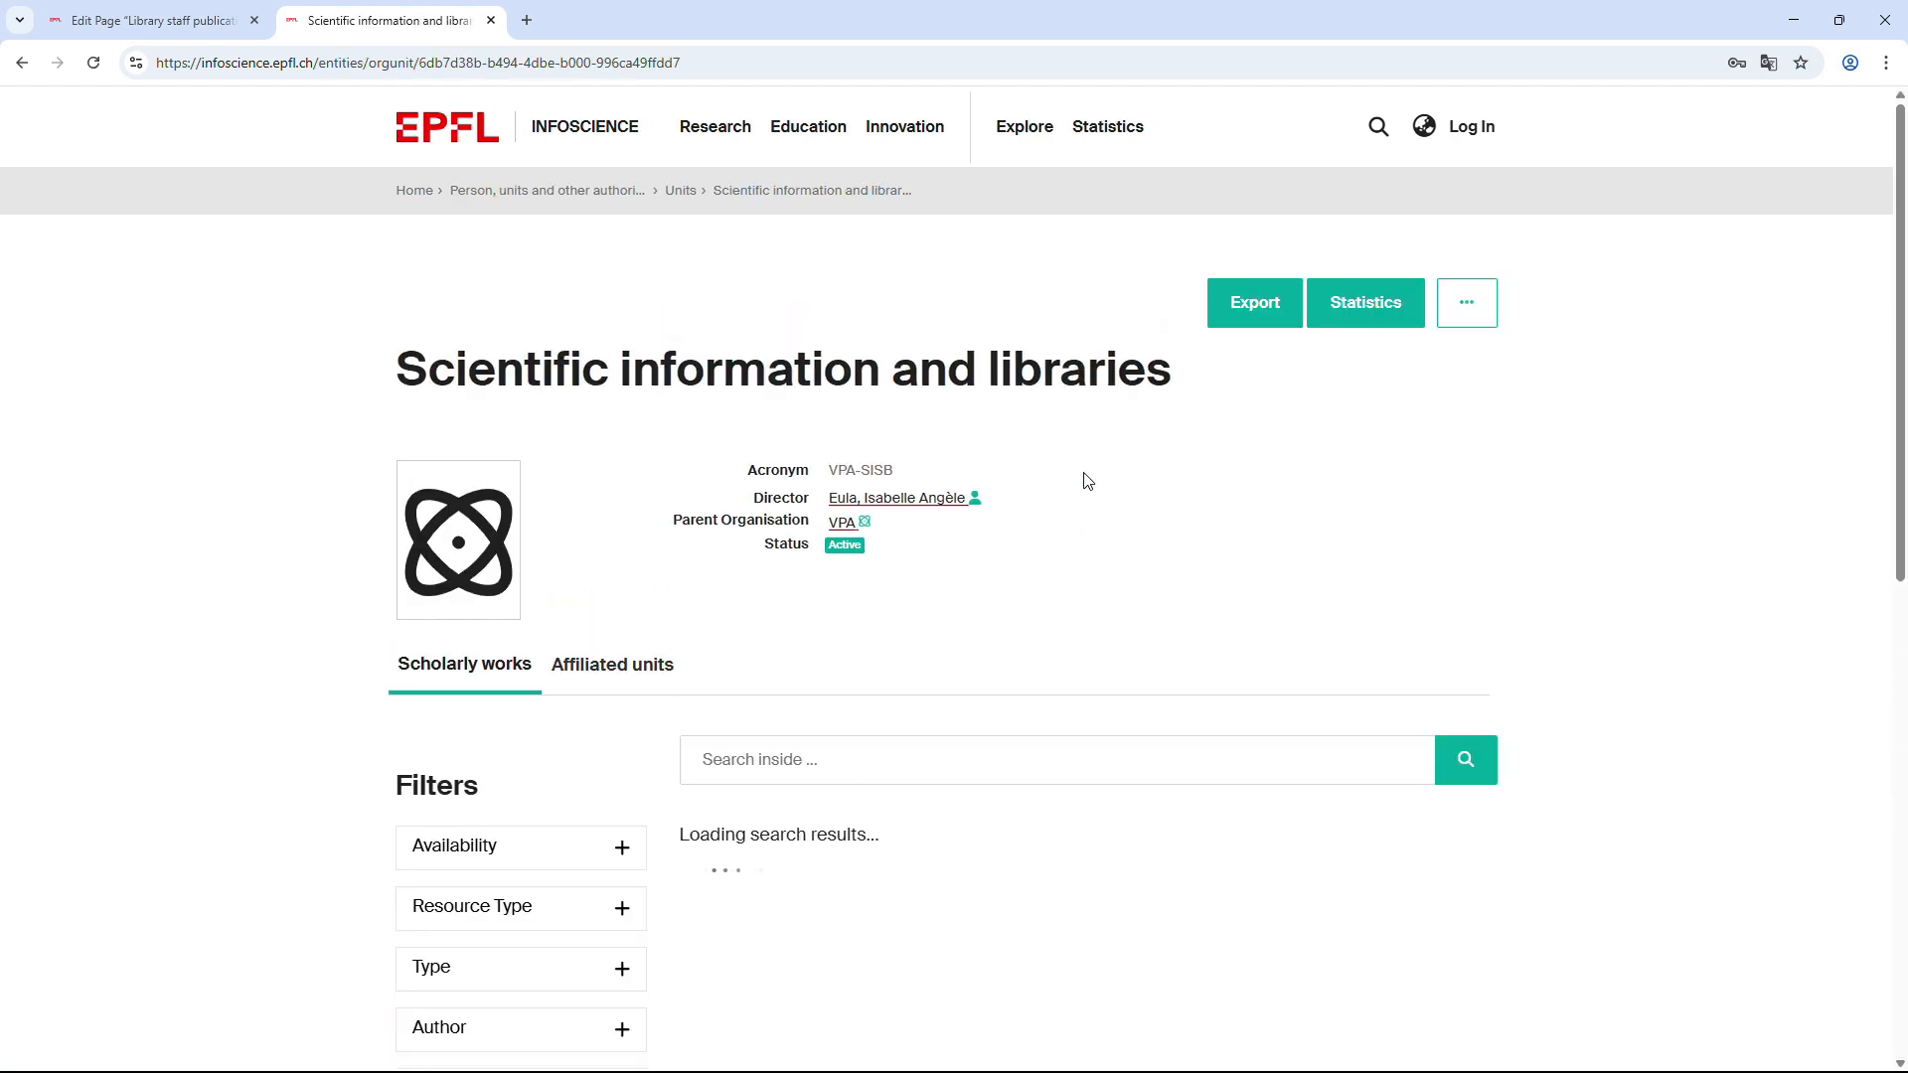
Copy the unit page's web address from the address bar.
{"action": "left_click", "coordinate": [685, 64]}
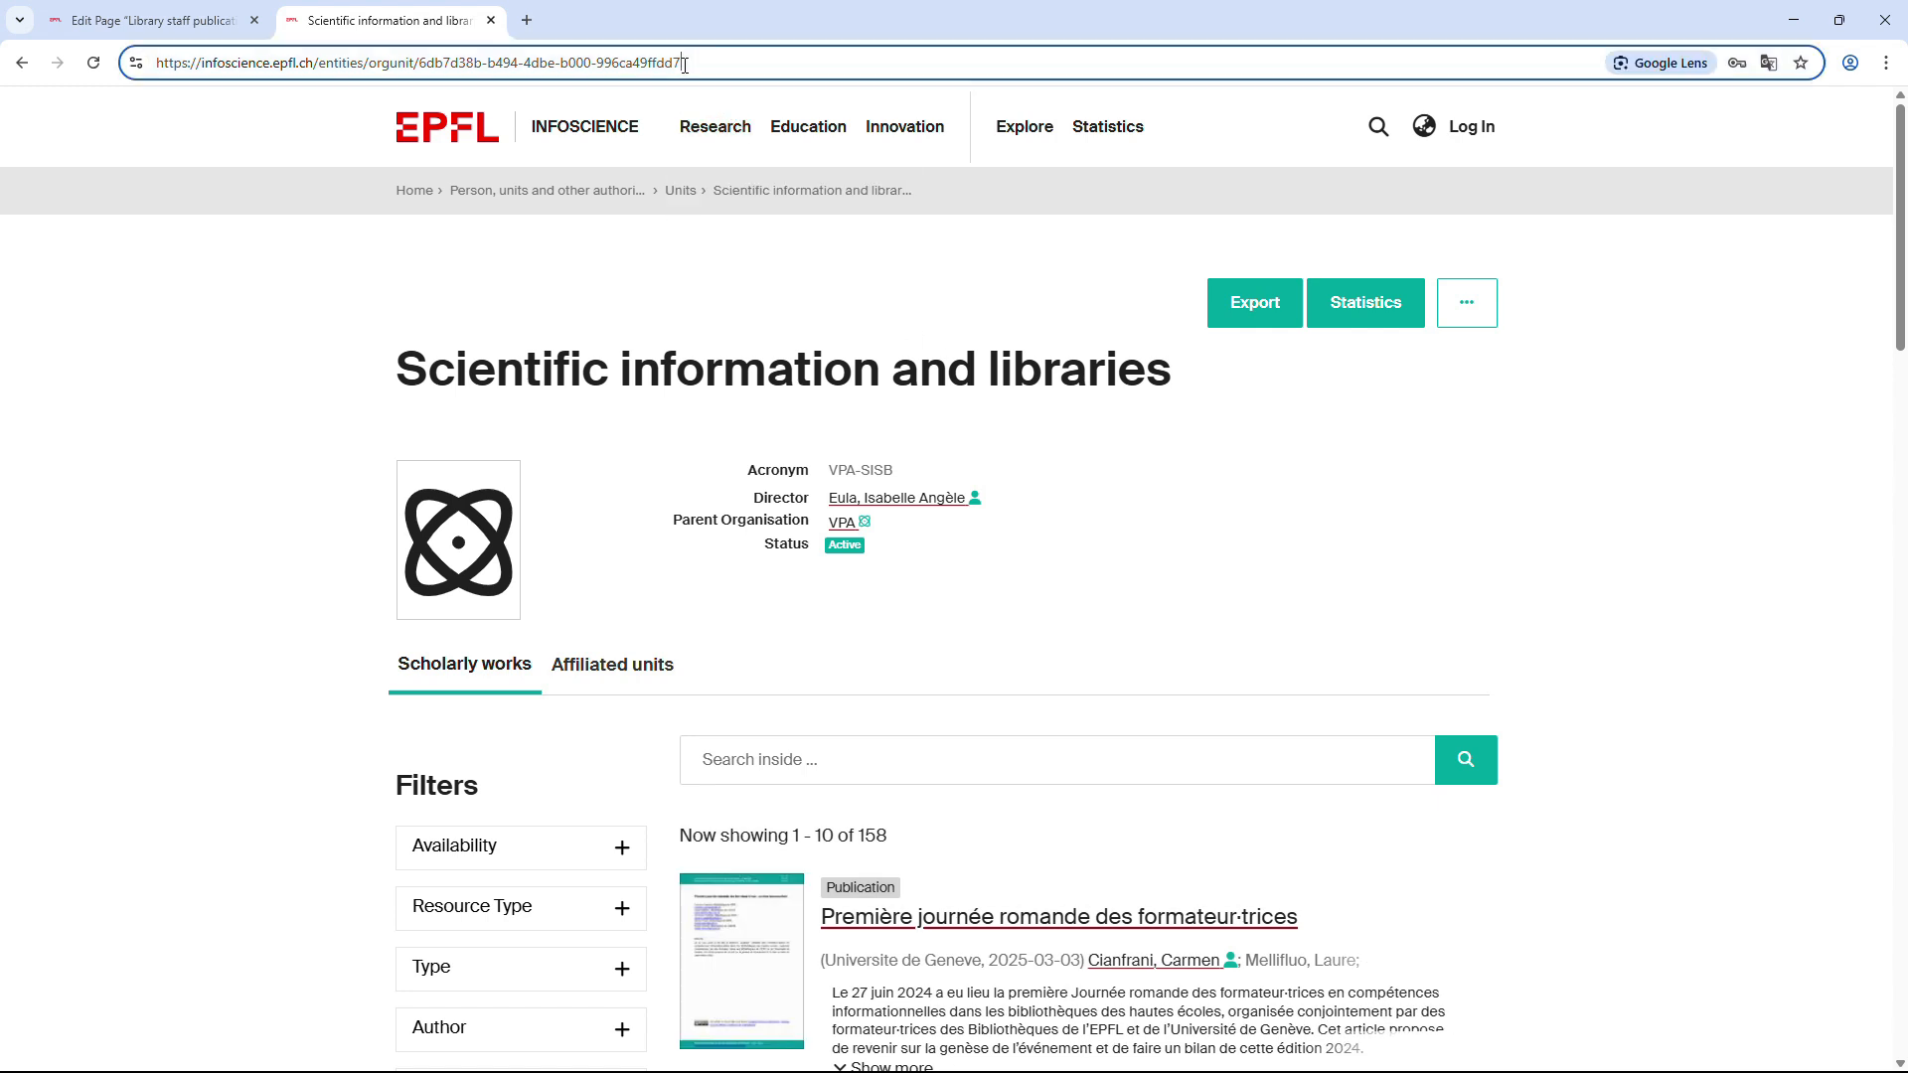
{"action": "right_click", "coordinate": [625, 73]}
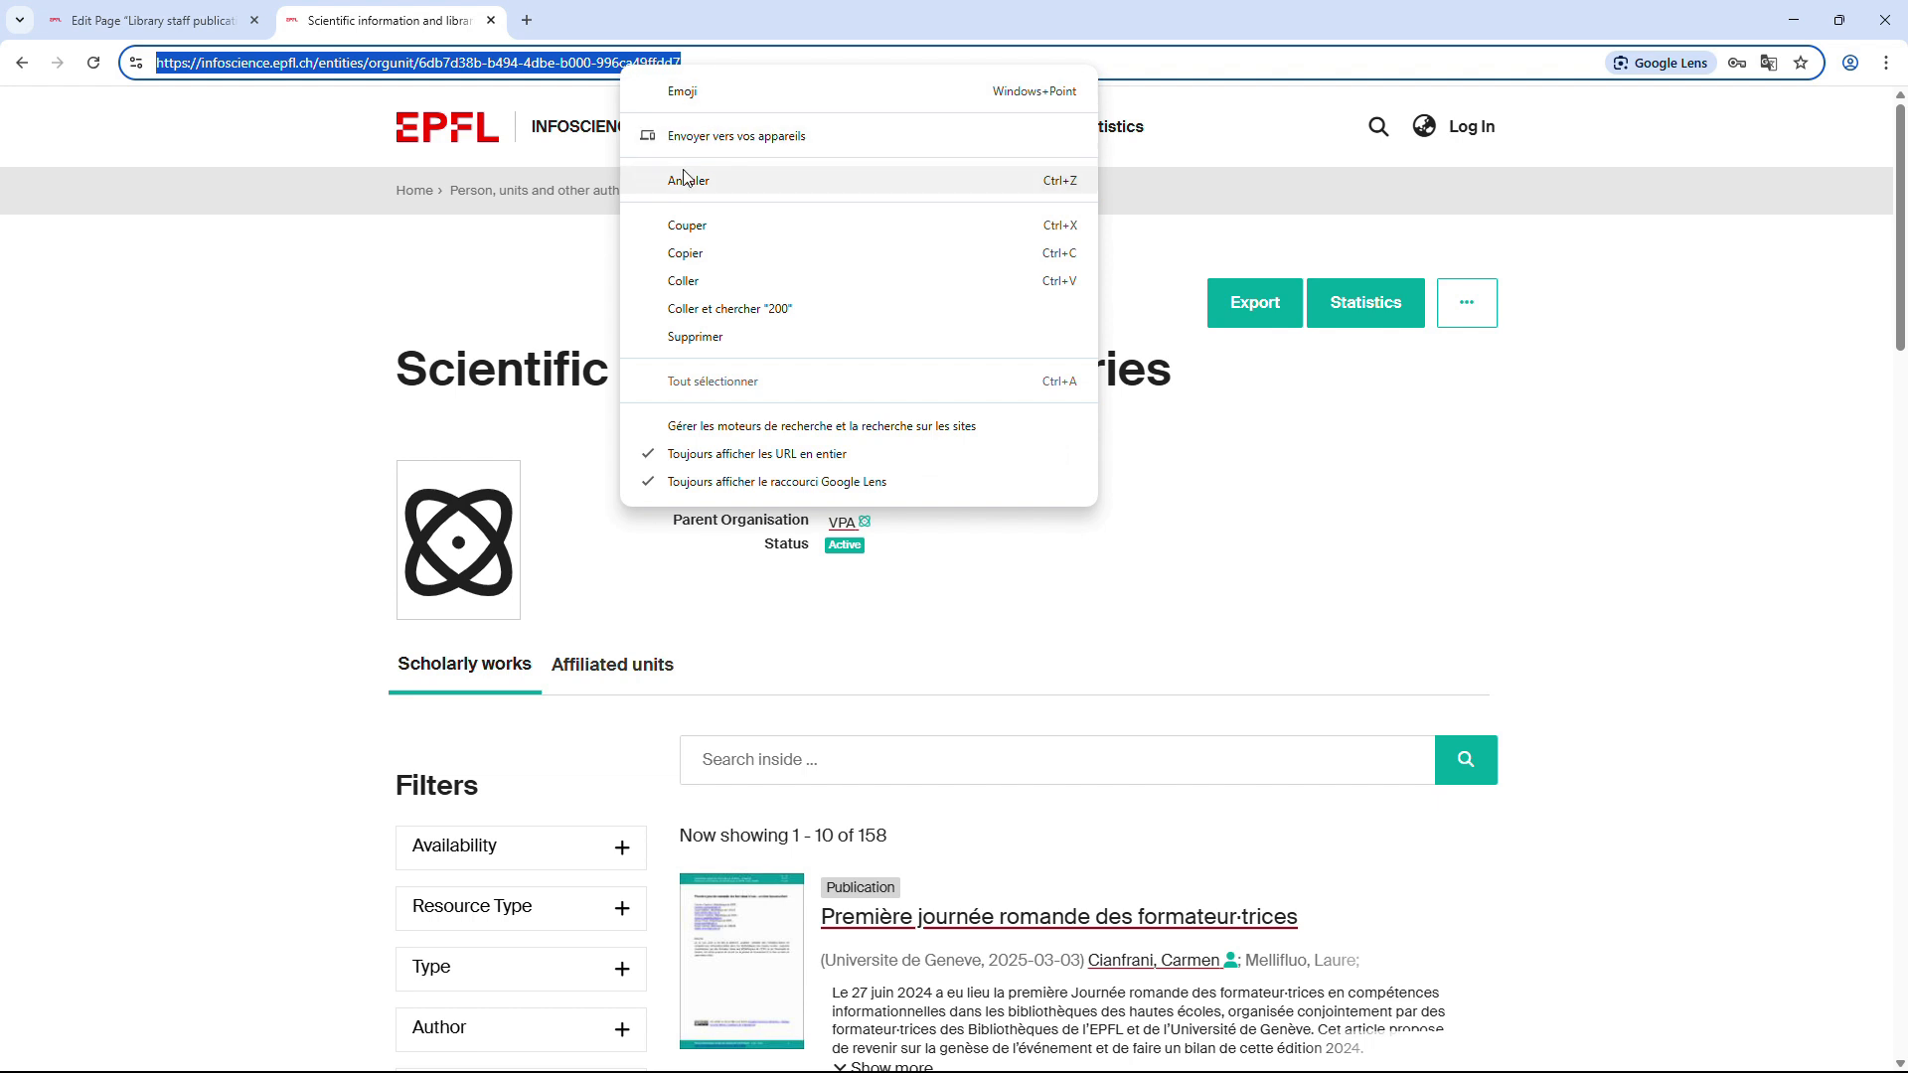
{"action": "left_click", "coordinate": [699, 252]}
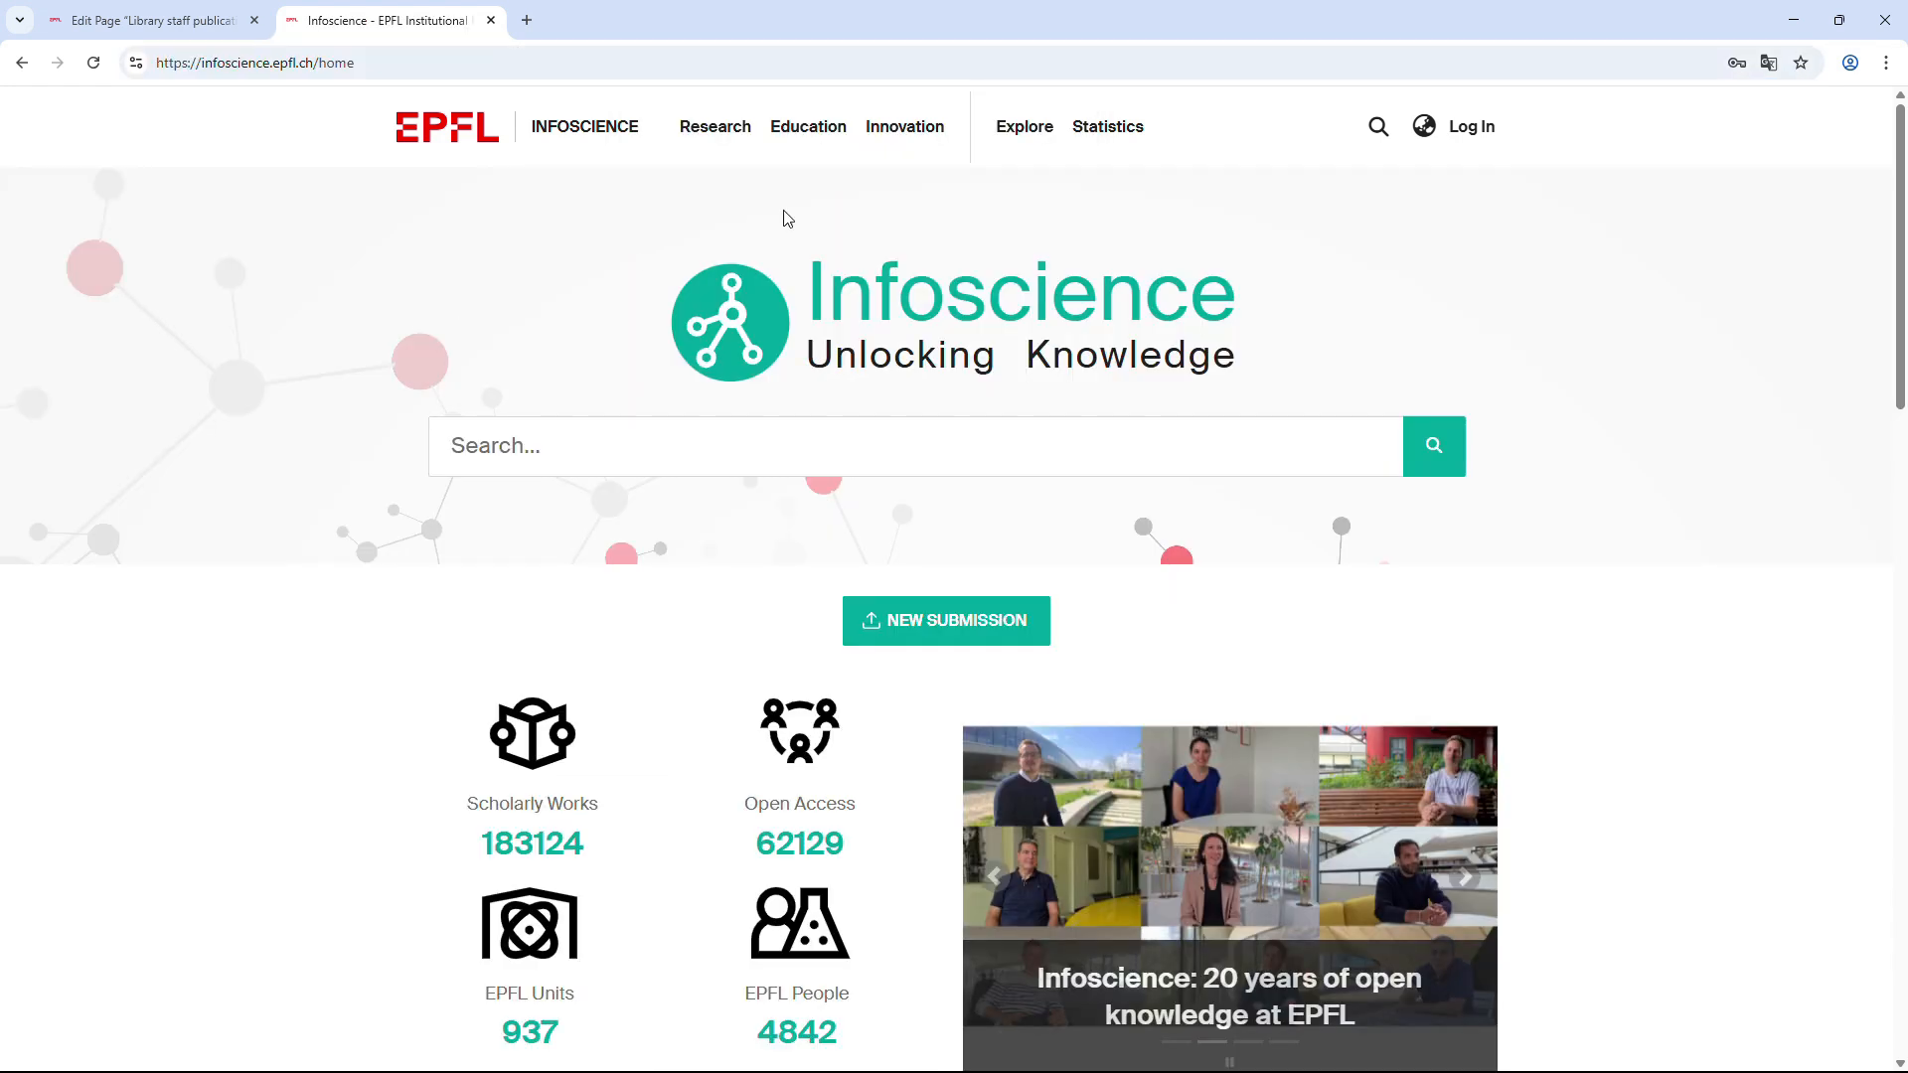
Search Scholarly Works for 'fontcuberta' restricted to the Author field.
{"action": "mouse_move", "coordinate": [1019, 142]}
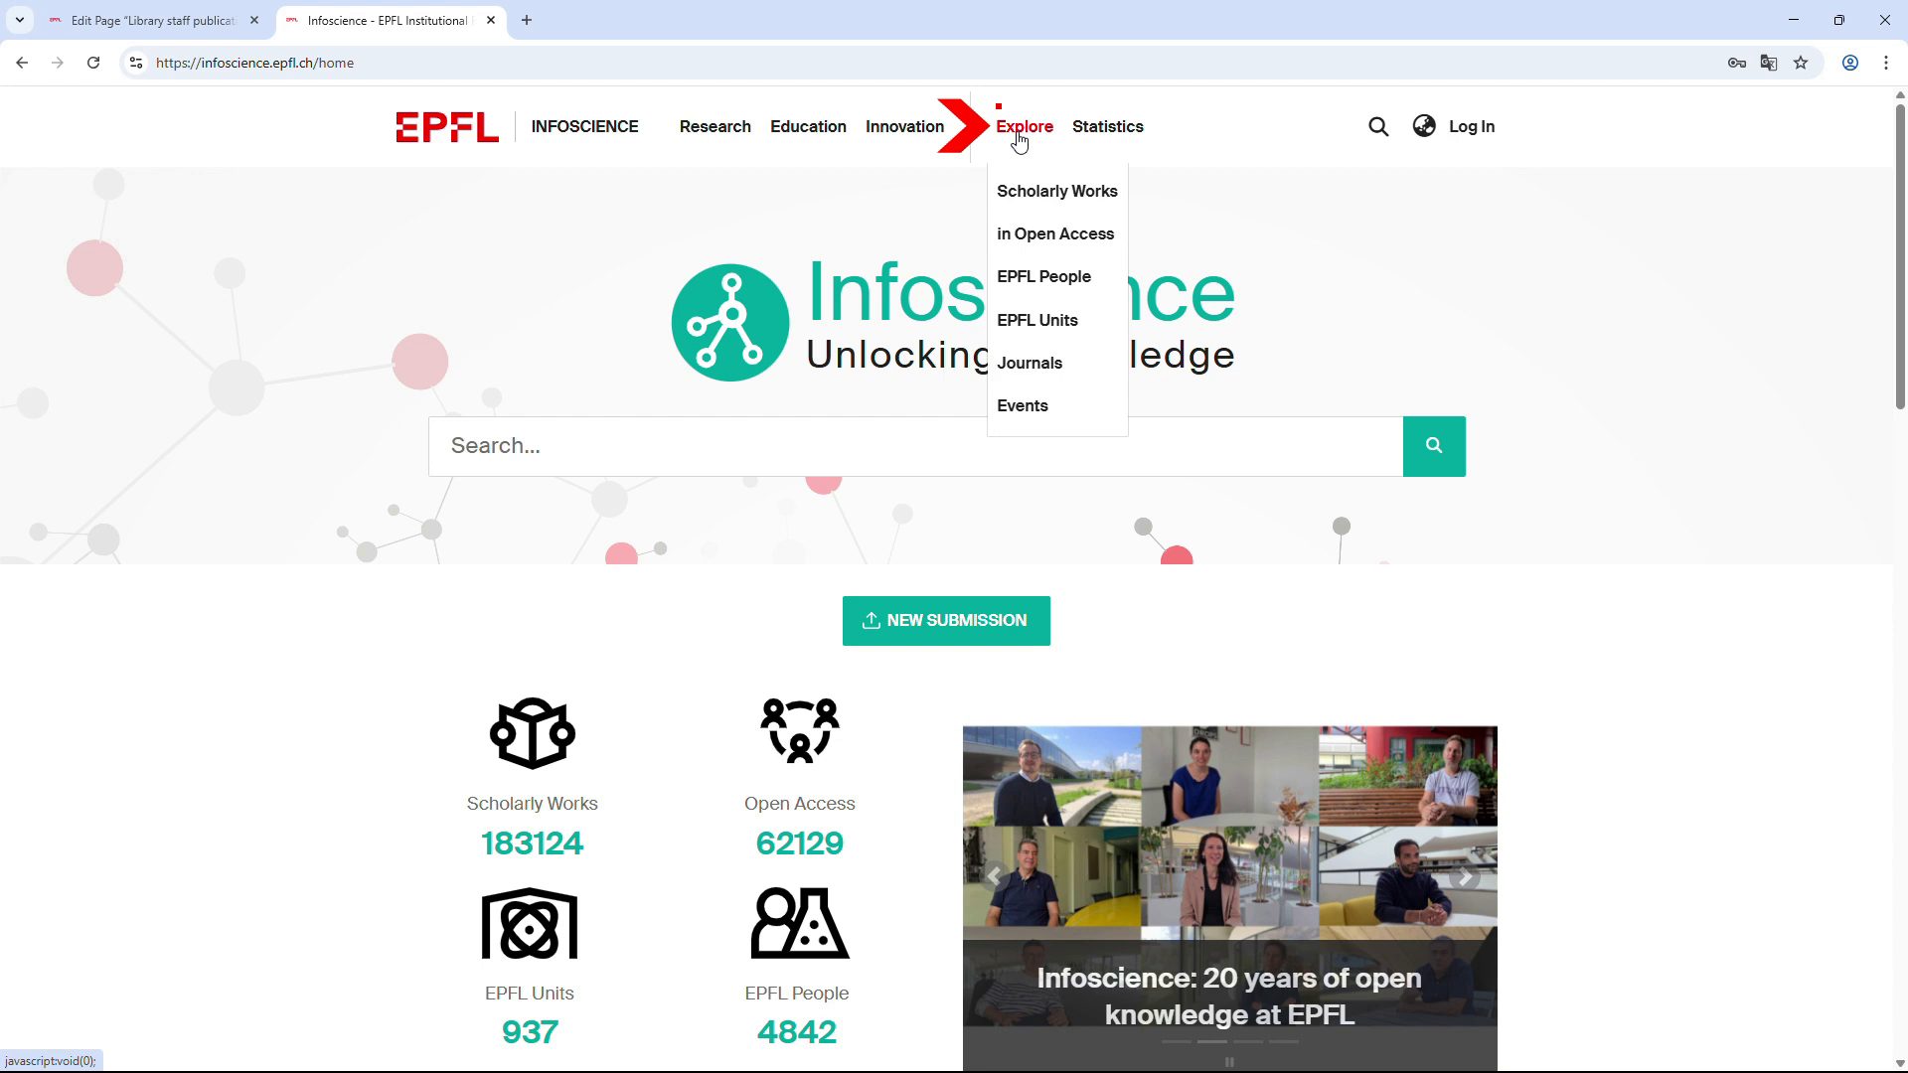
{"action": "left_click", "coordinate": [1021, 197]}
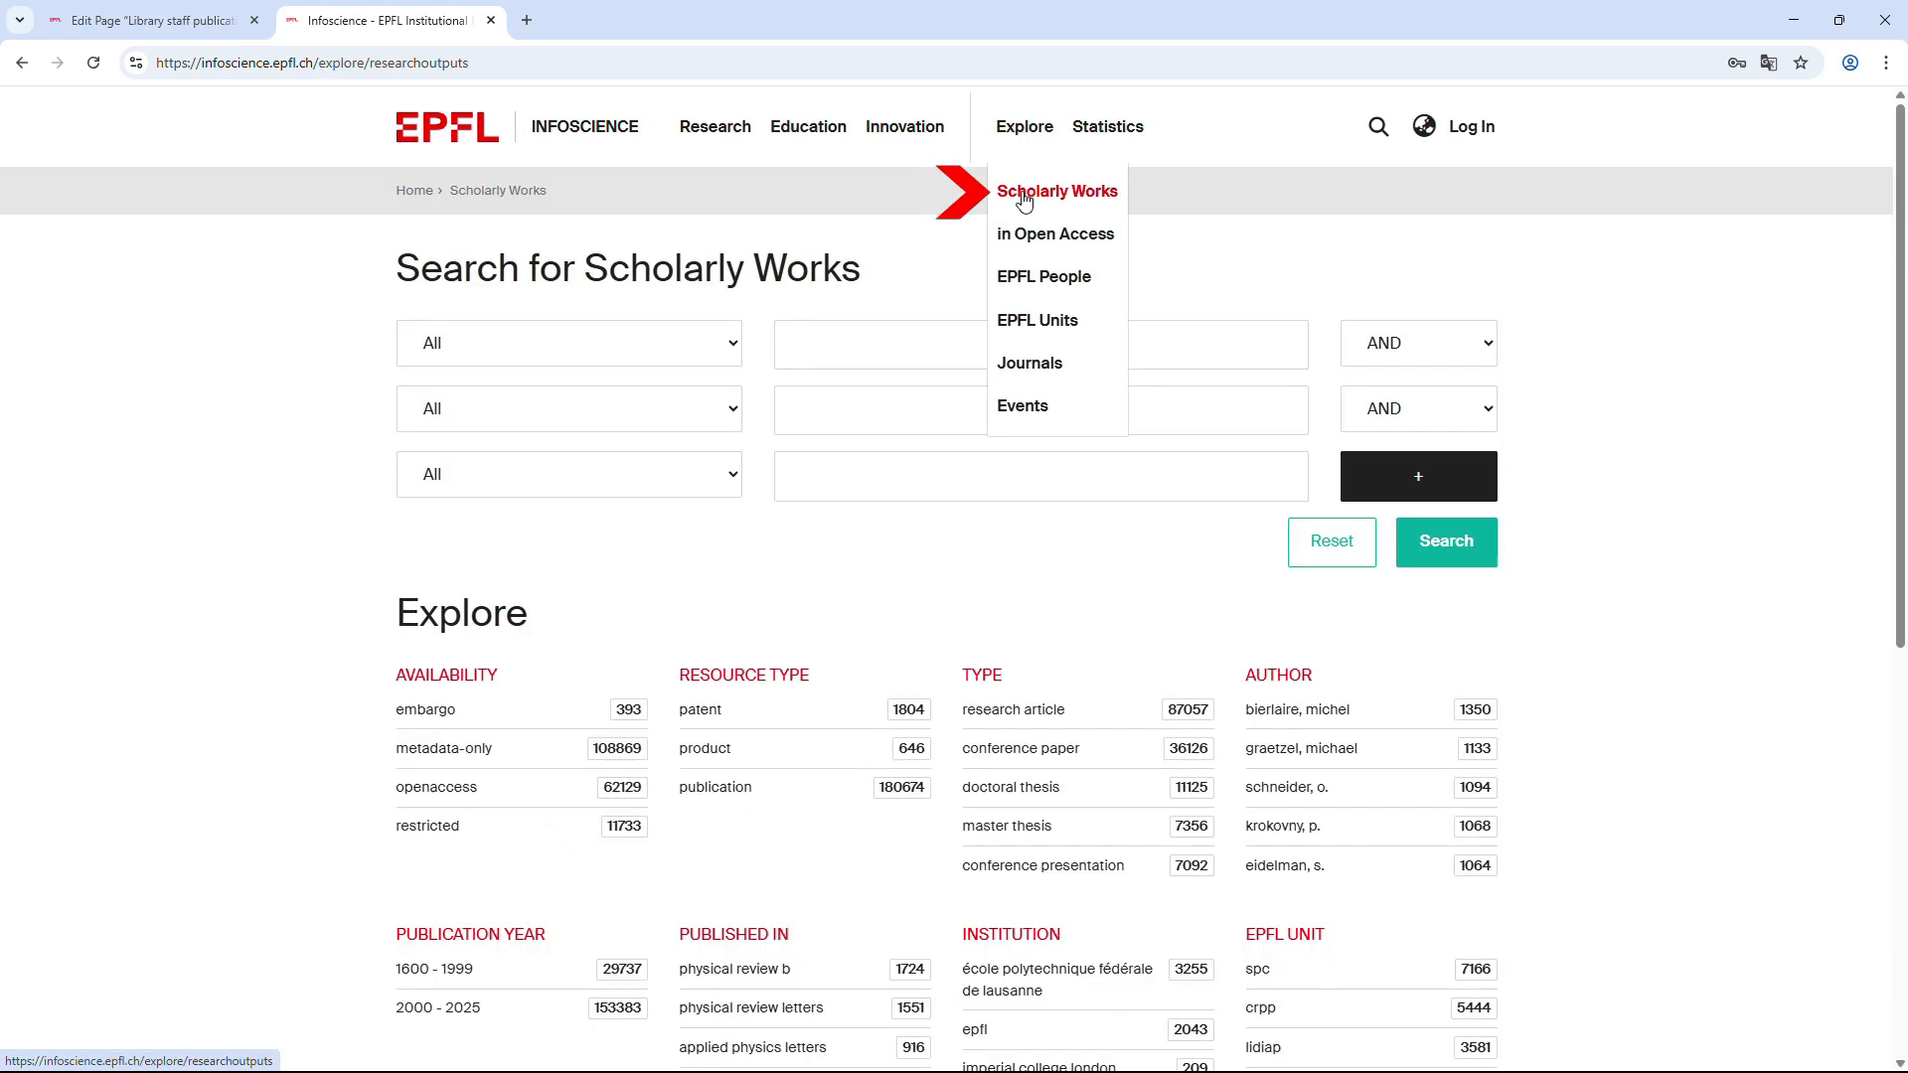
{"action": "left_click", "coordinate": [736, 349]}
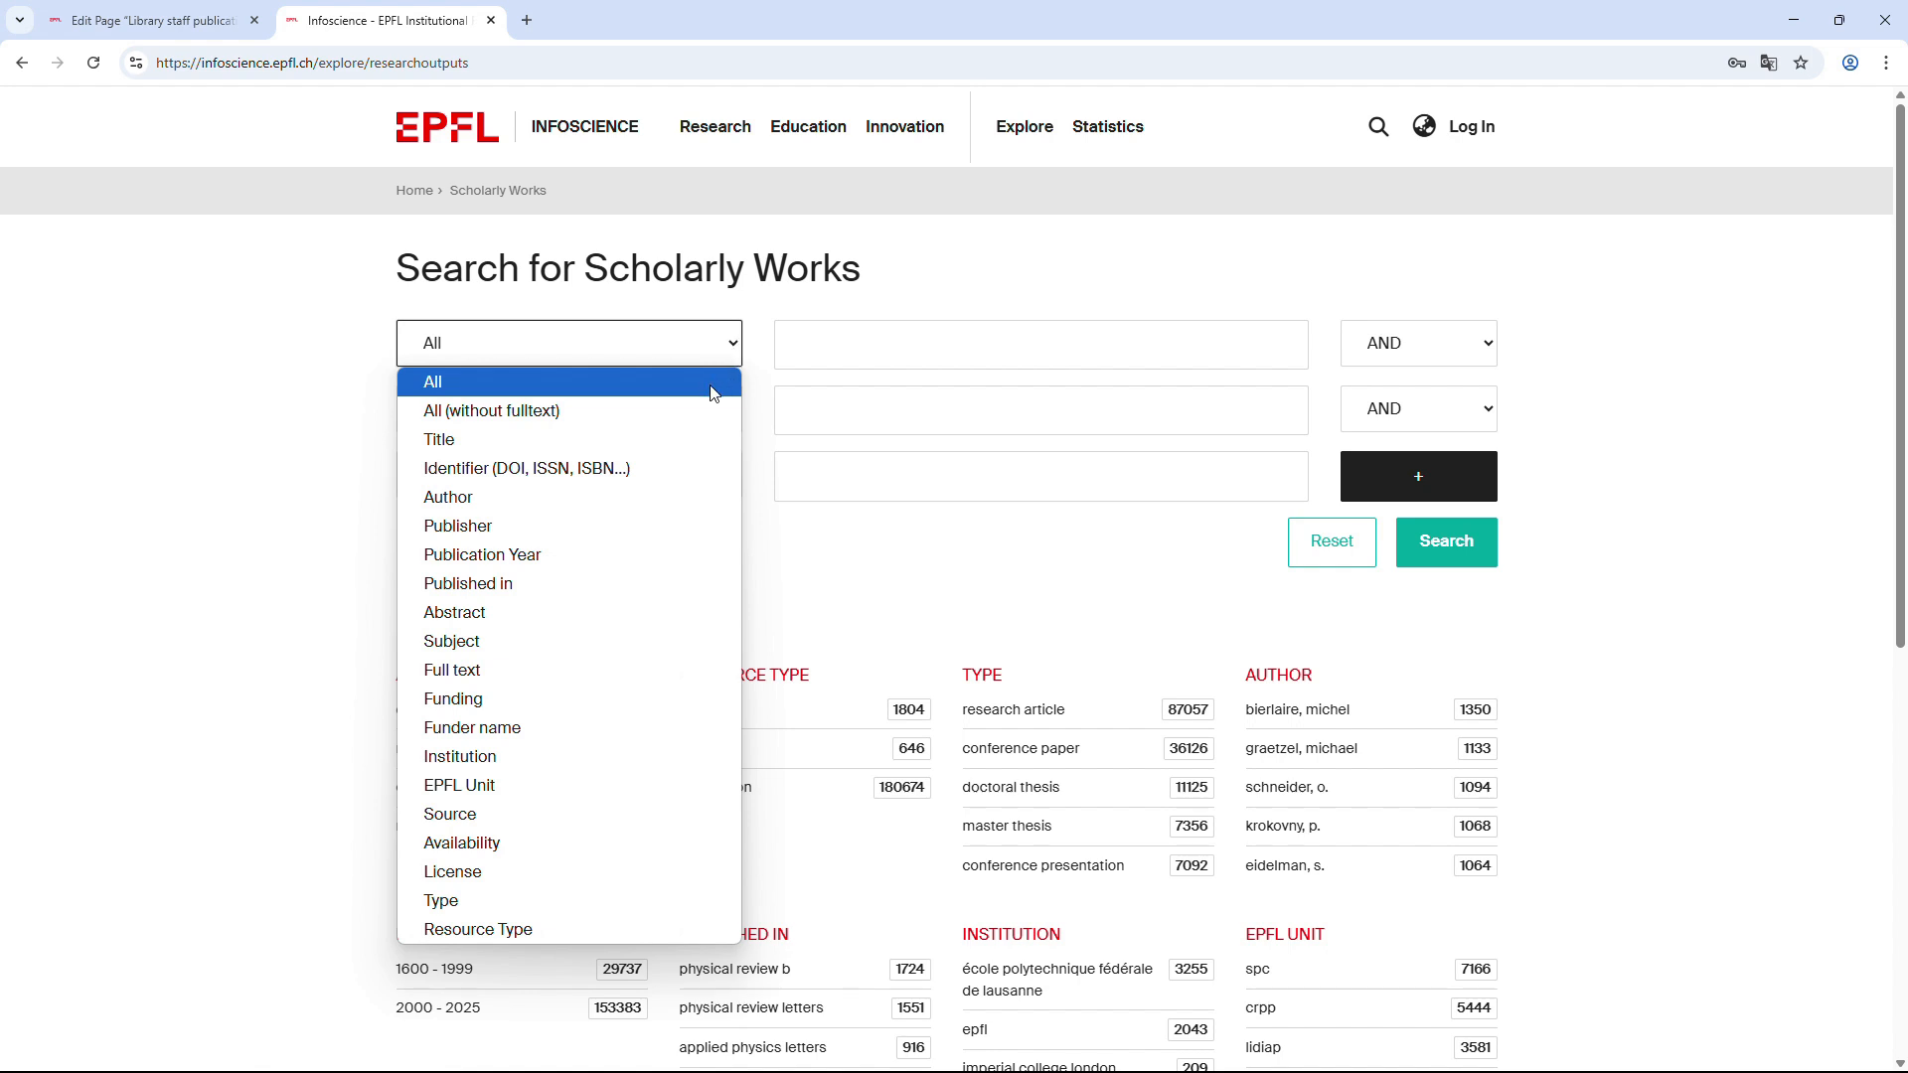
{"action": "left_click", "coordinate": [692, 497]}
{"action": "left_click", "coordinate": [814, 350]}
{"action": "type", "text": "f"}
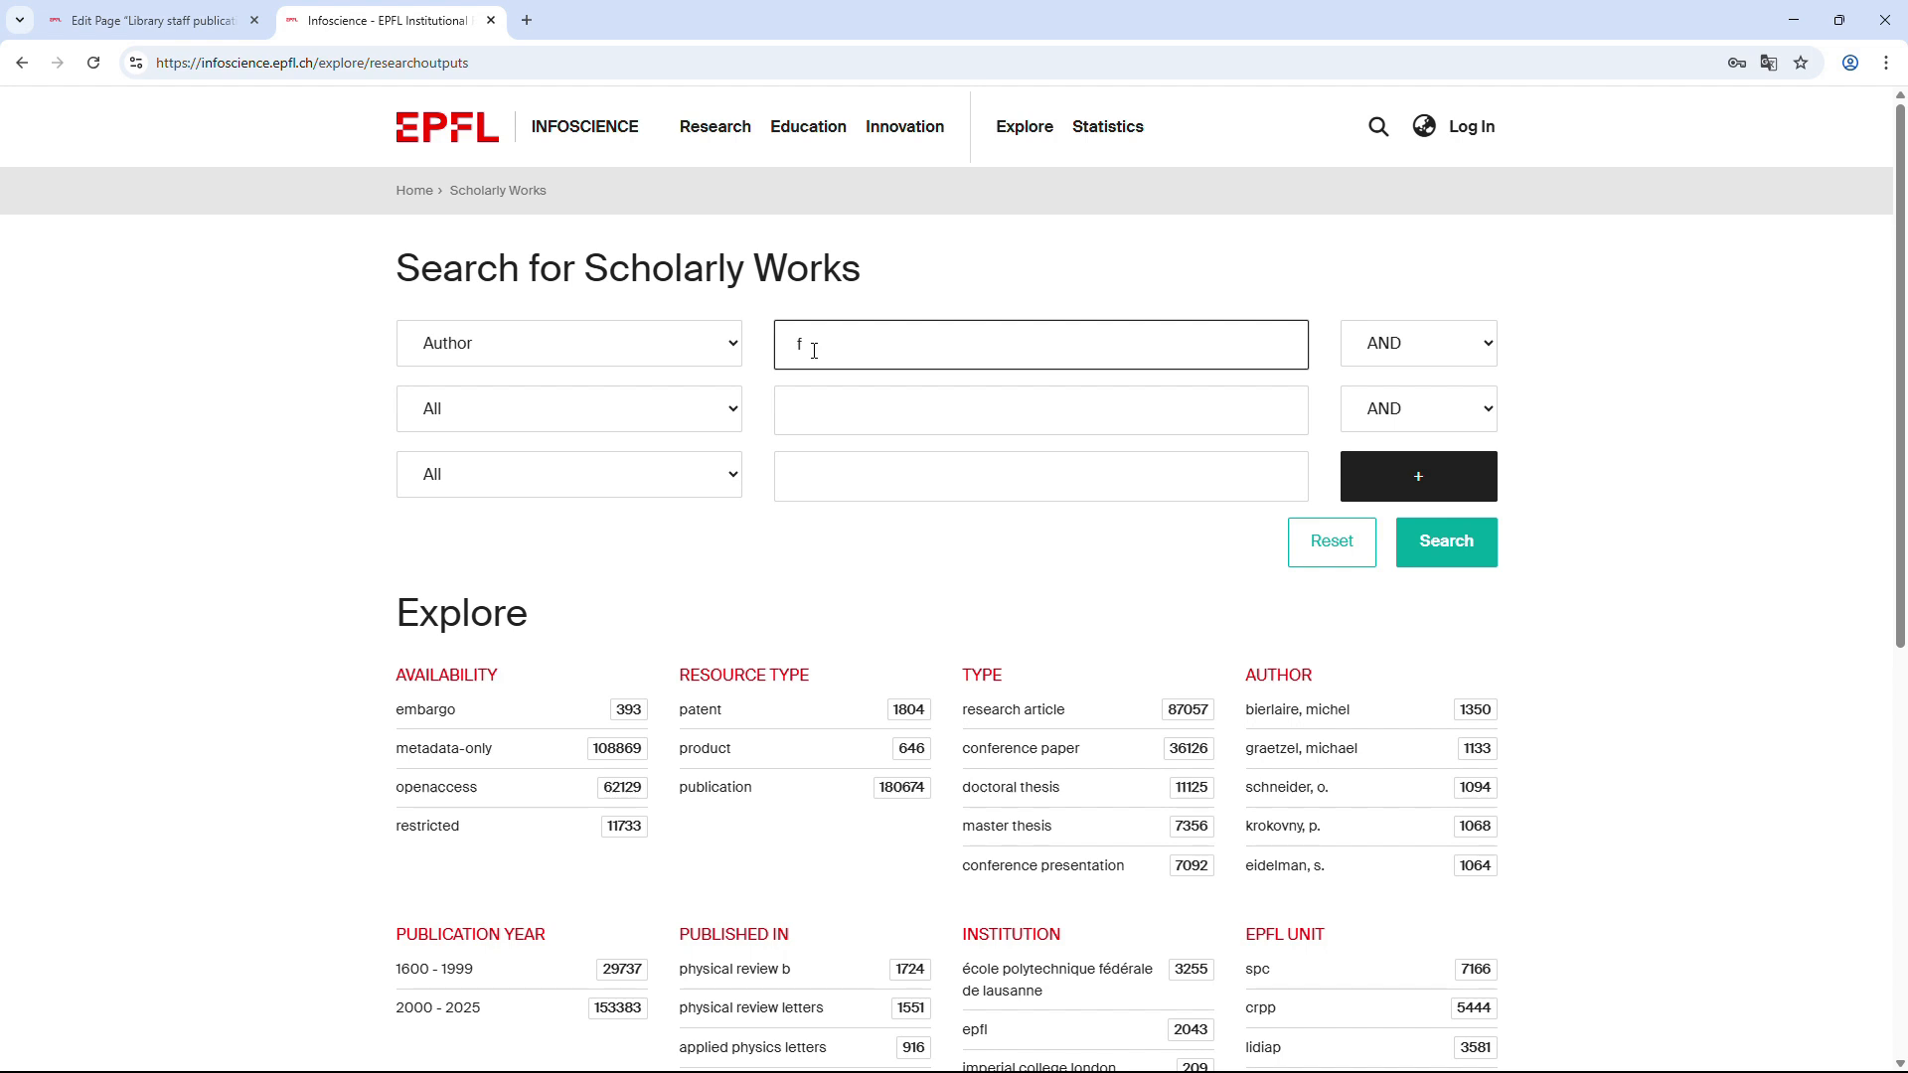
{"action": "type", "text": "ontcuberta"}
{"action": "left_click", "coordinate": [1478, 562]}
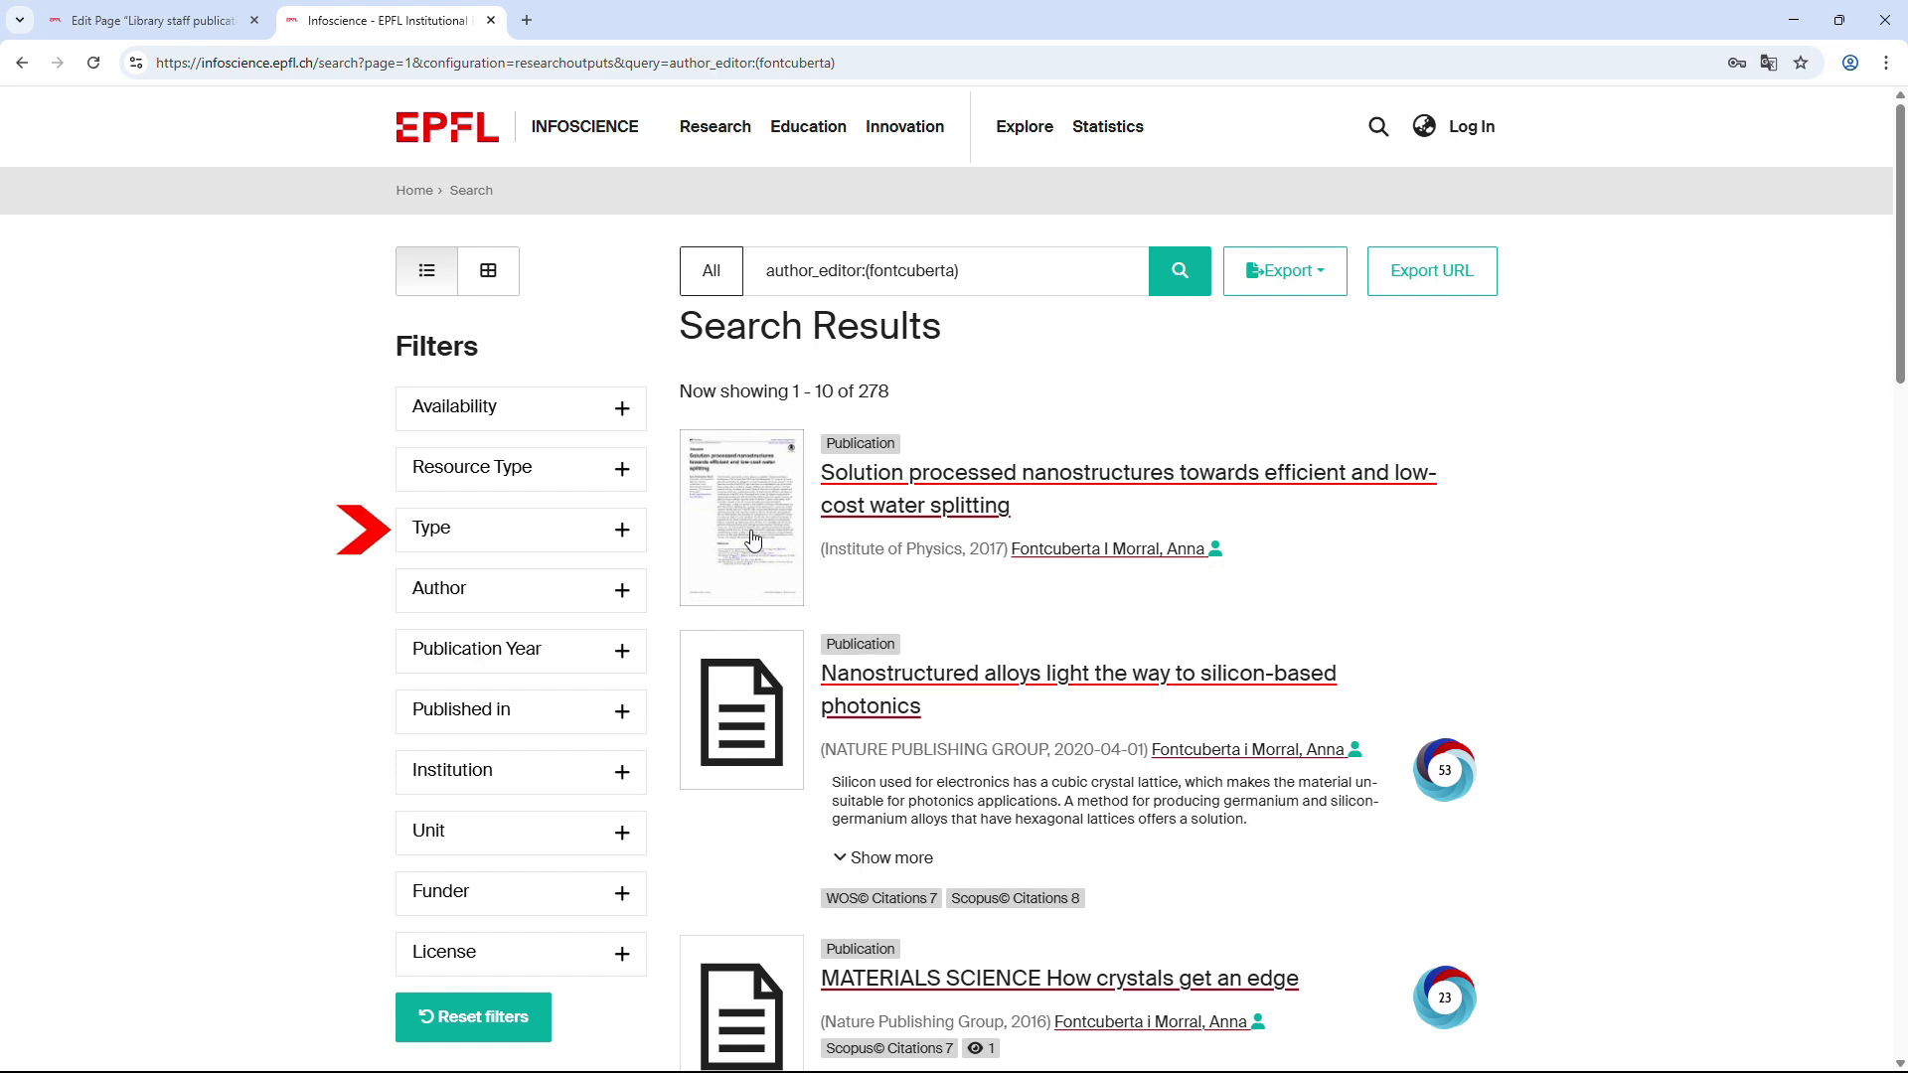
Filter the results to conference papers with publication year starting at 2022.
{"action": "left_click", "coordinate": [623, 531]}
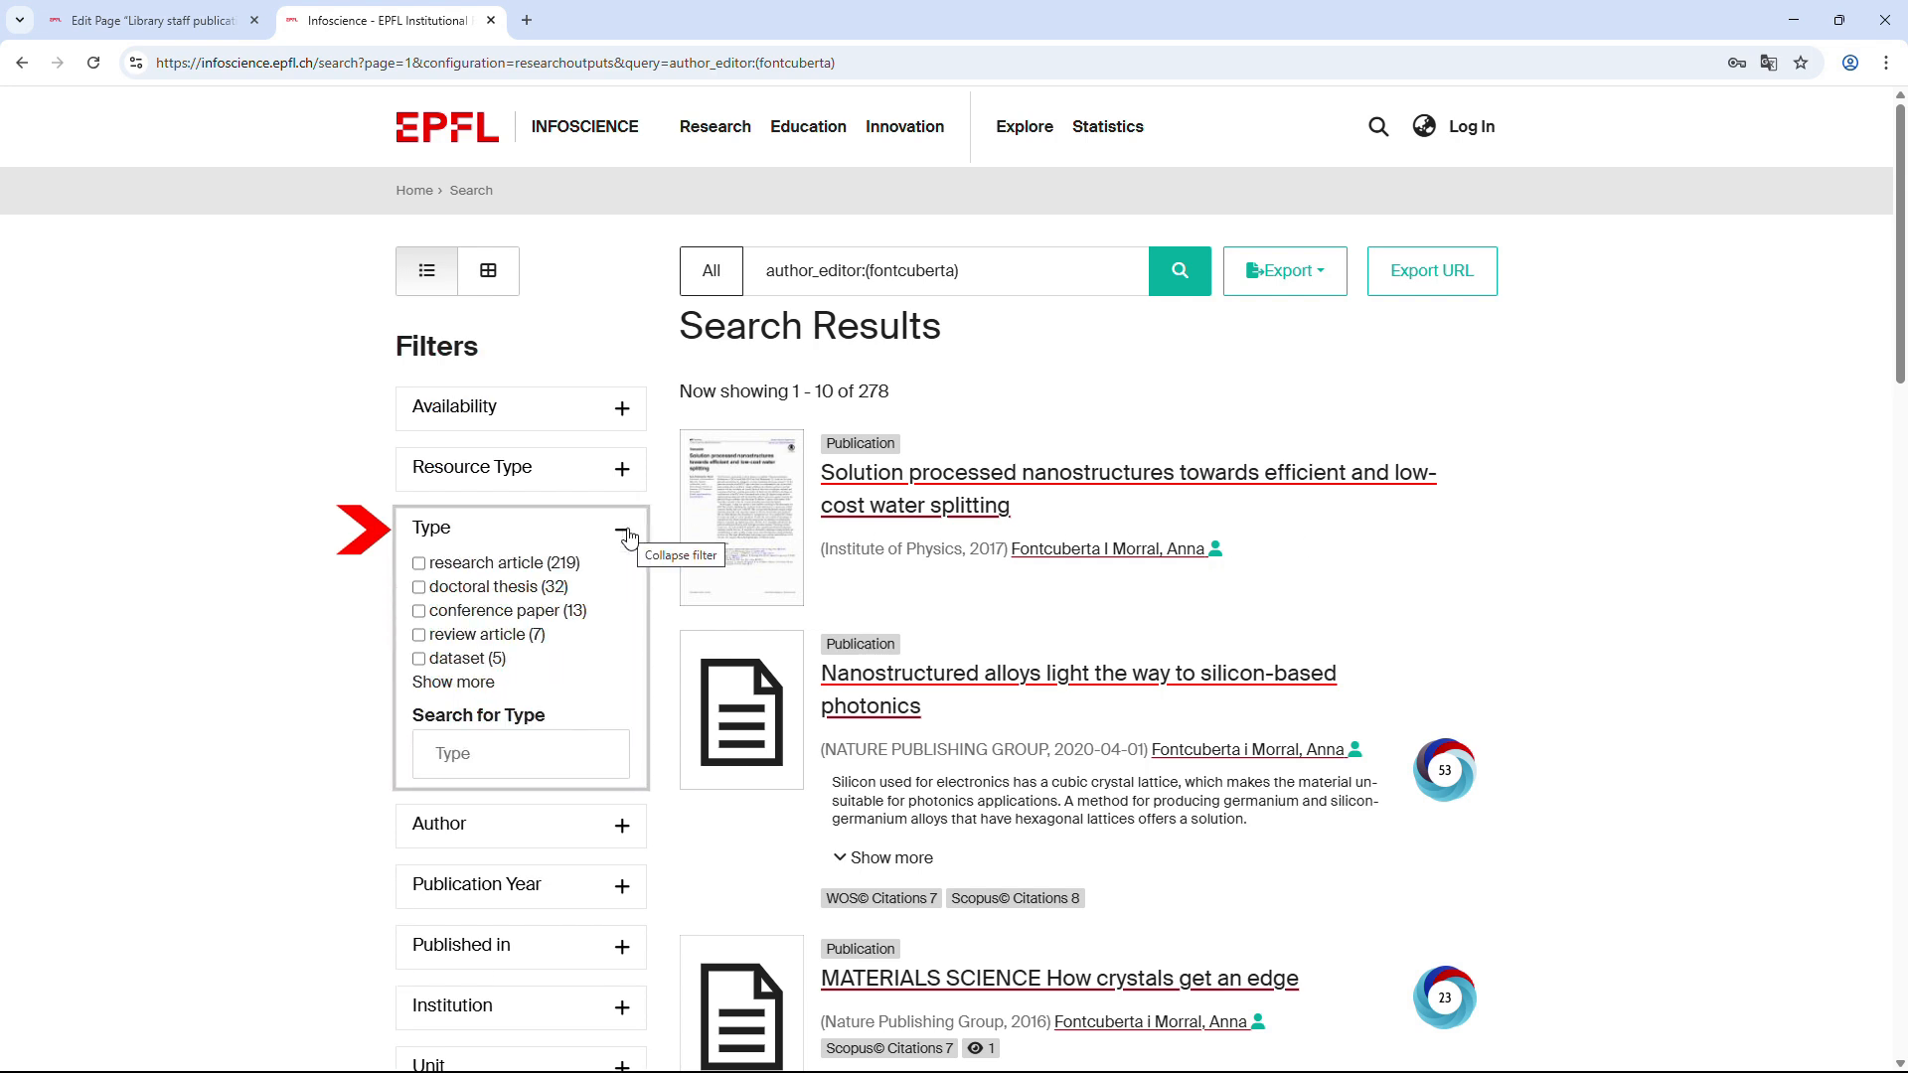
{"action": "left_click", "coordinate": [420, 611]}
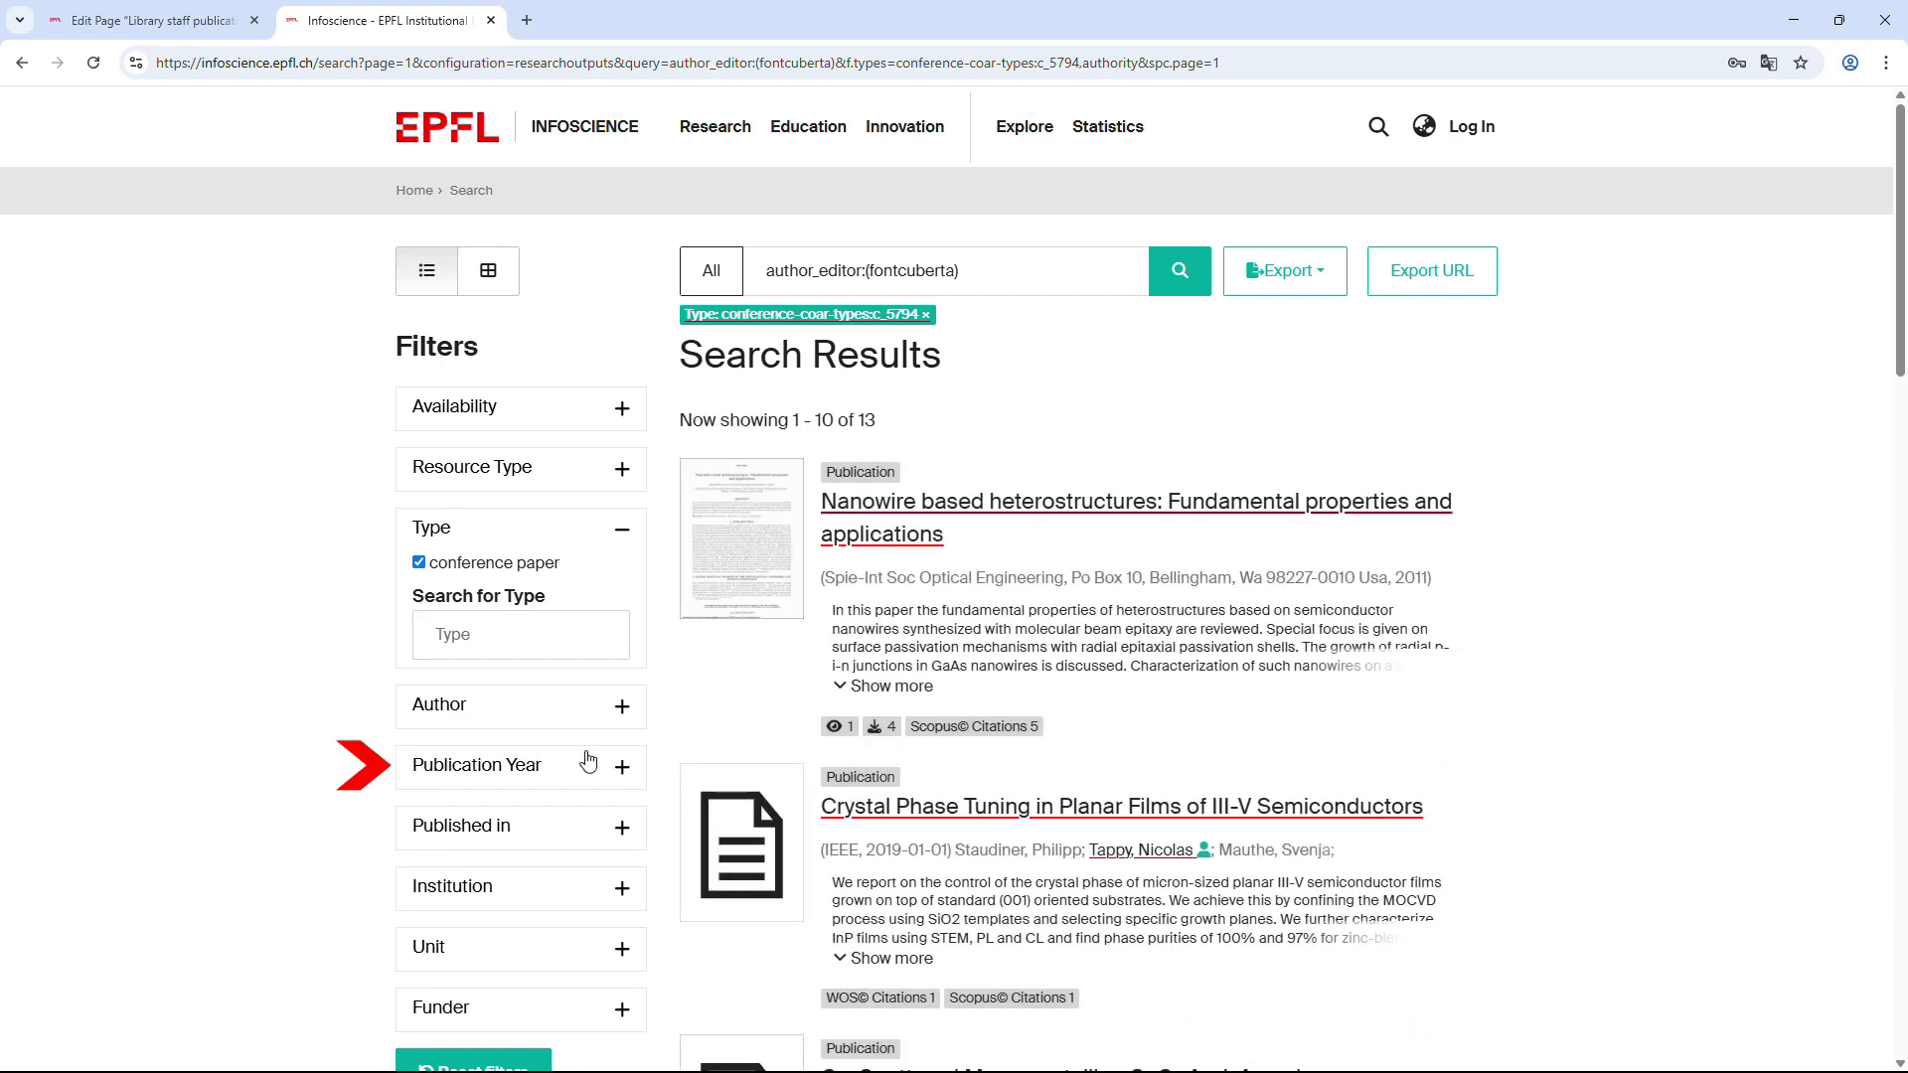
{"action": "left_click", "coordinate": [628, 766]}
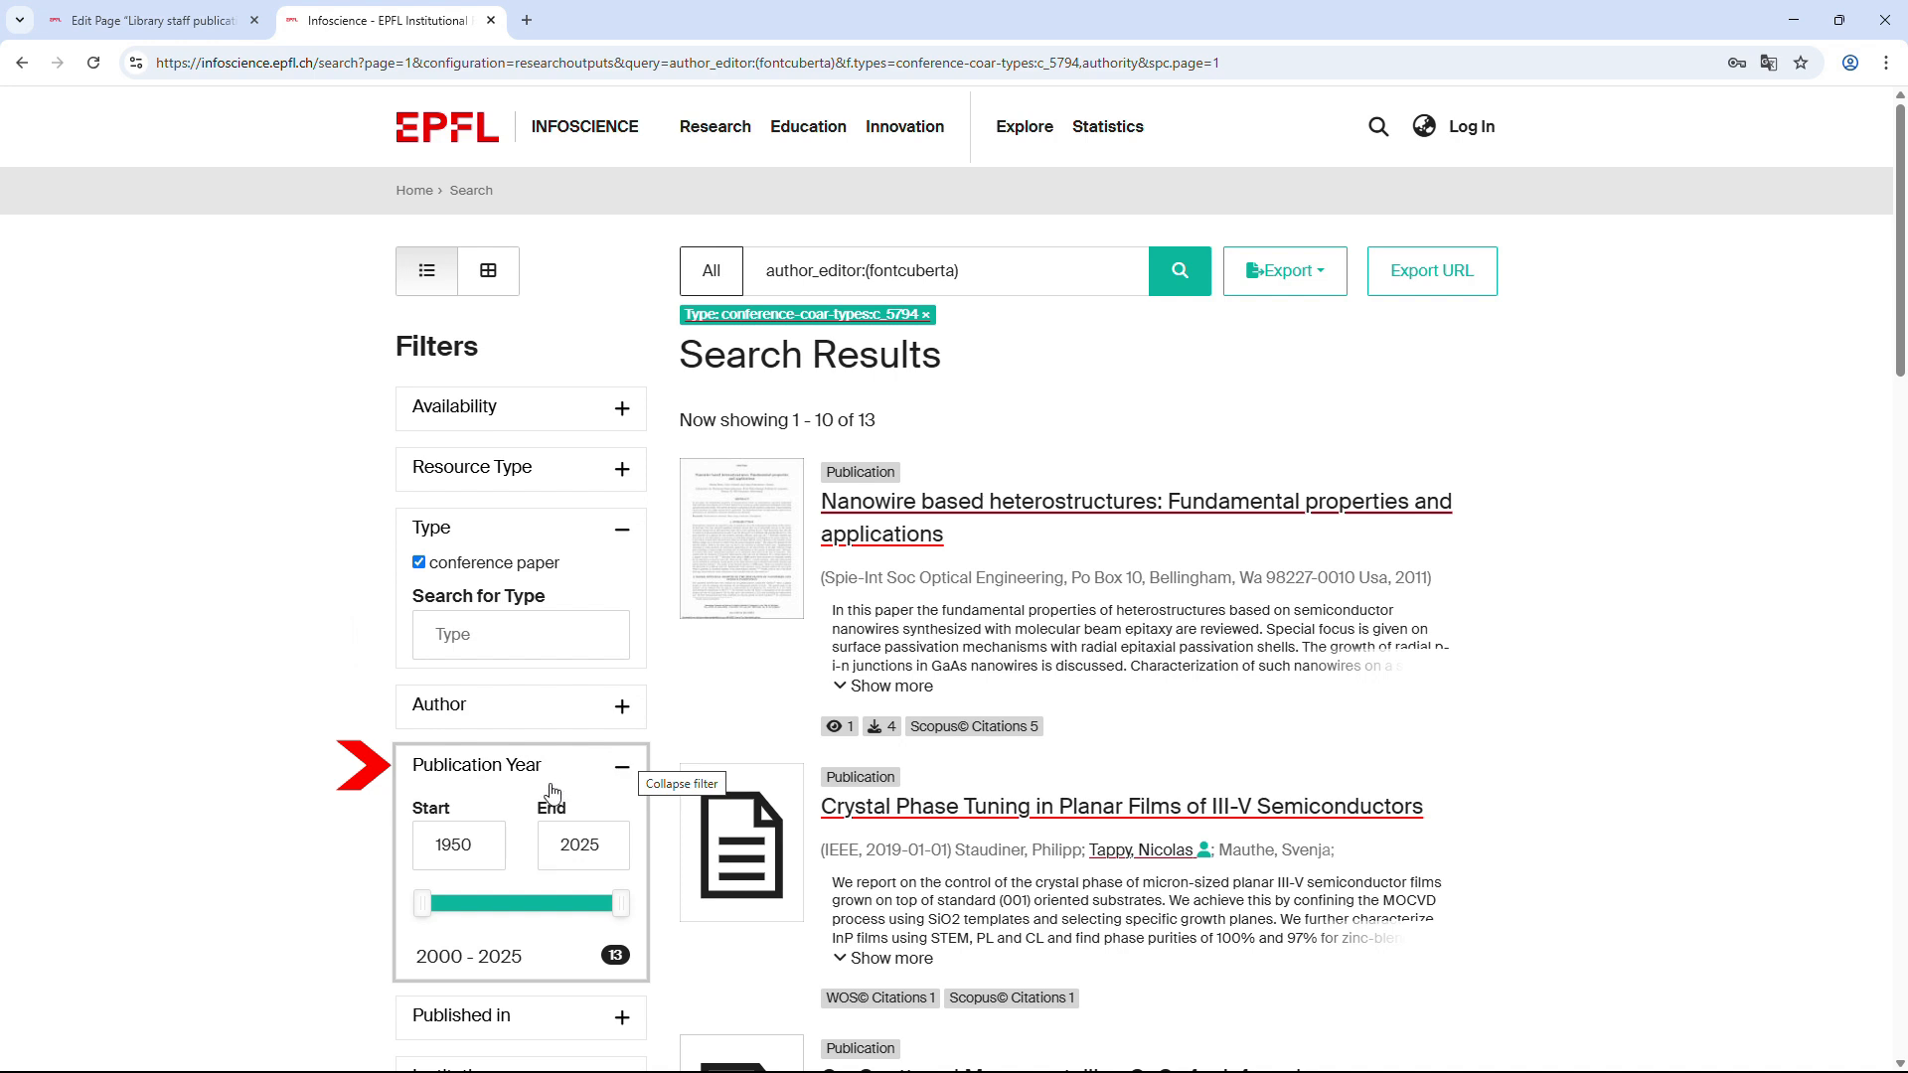
{"action": "left_click_drag", "start_coordinate": [484, 842], "coordinate": [431, 839]}
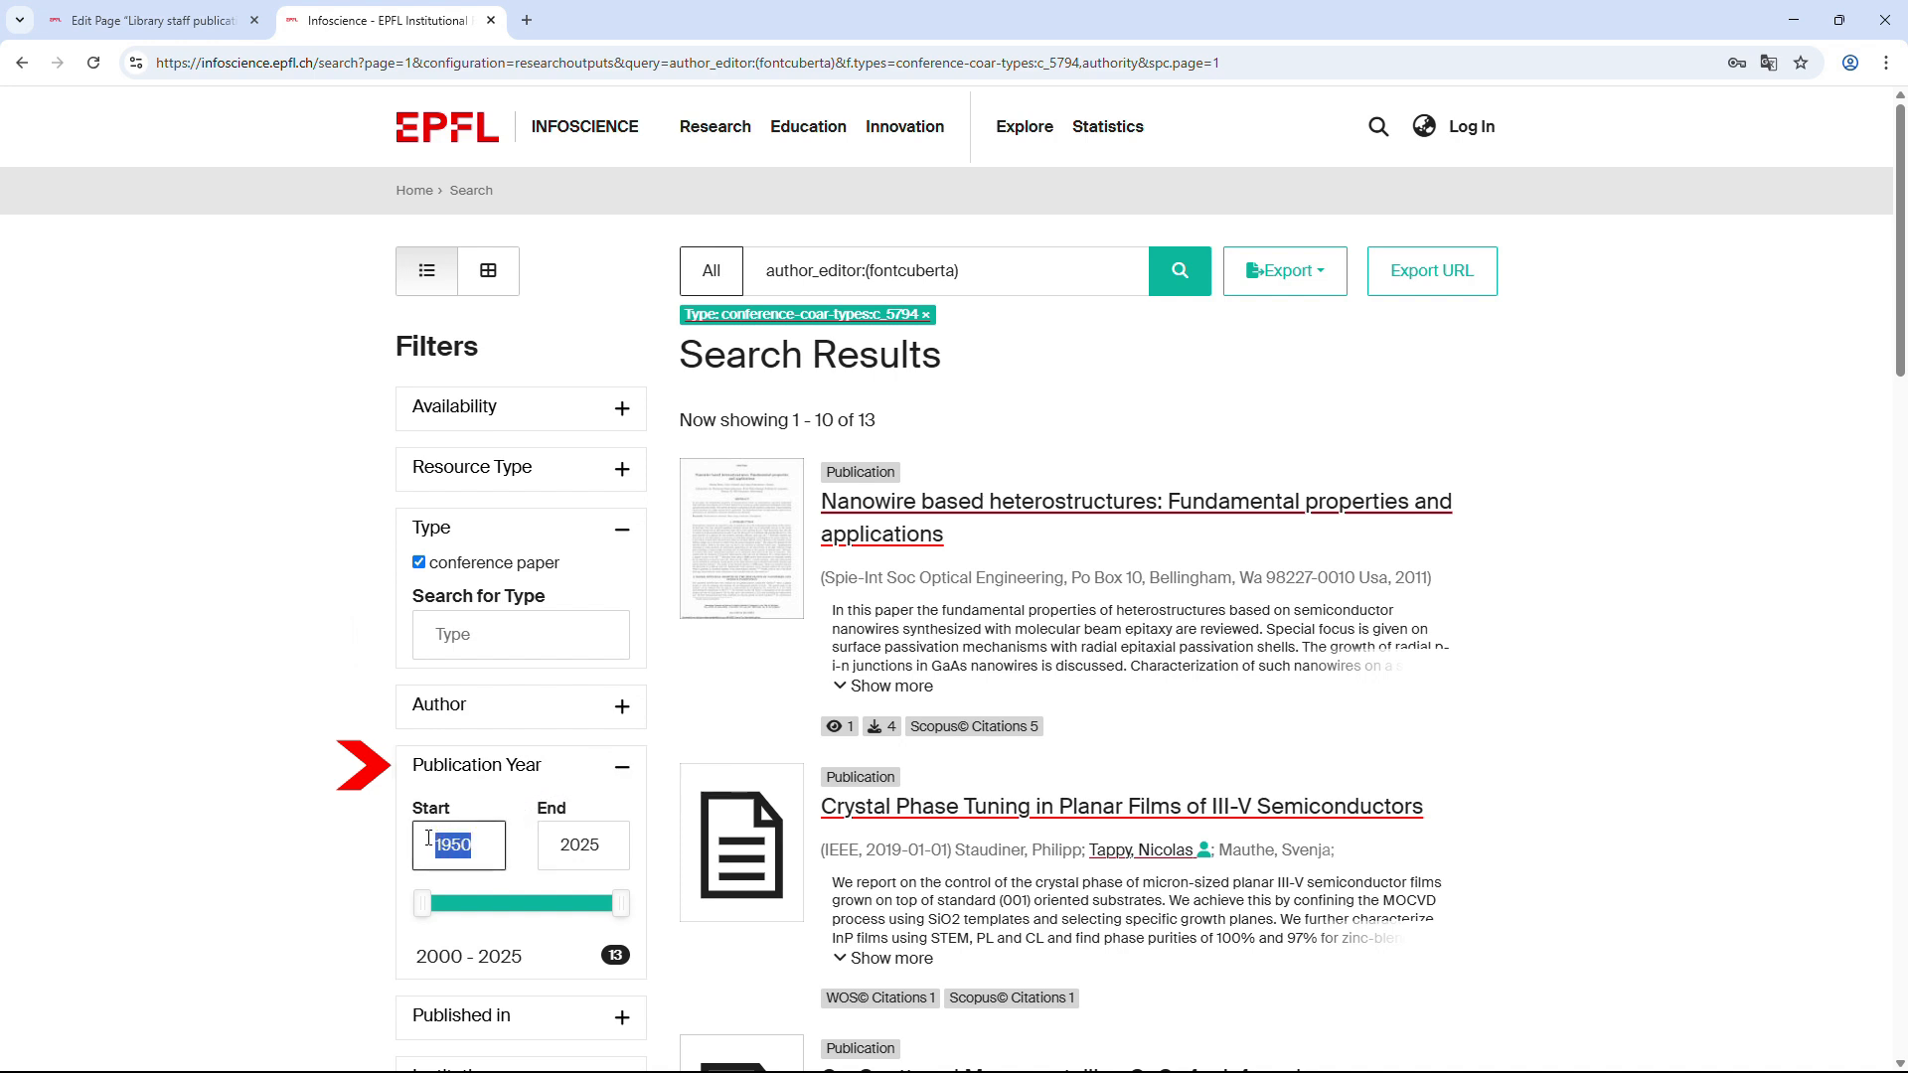
{"action": "type", "text": "2022"}
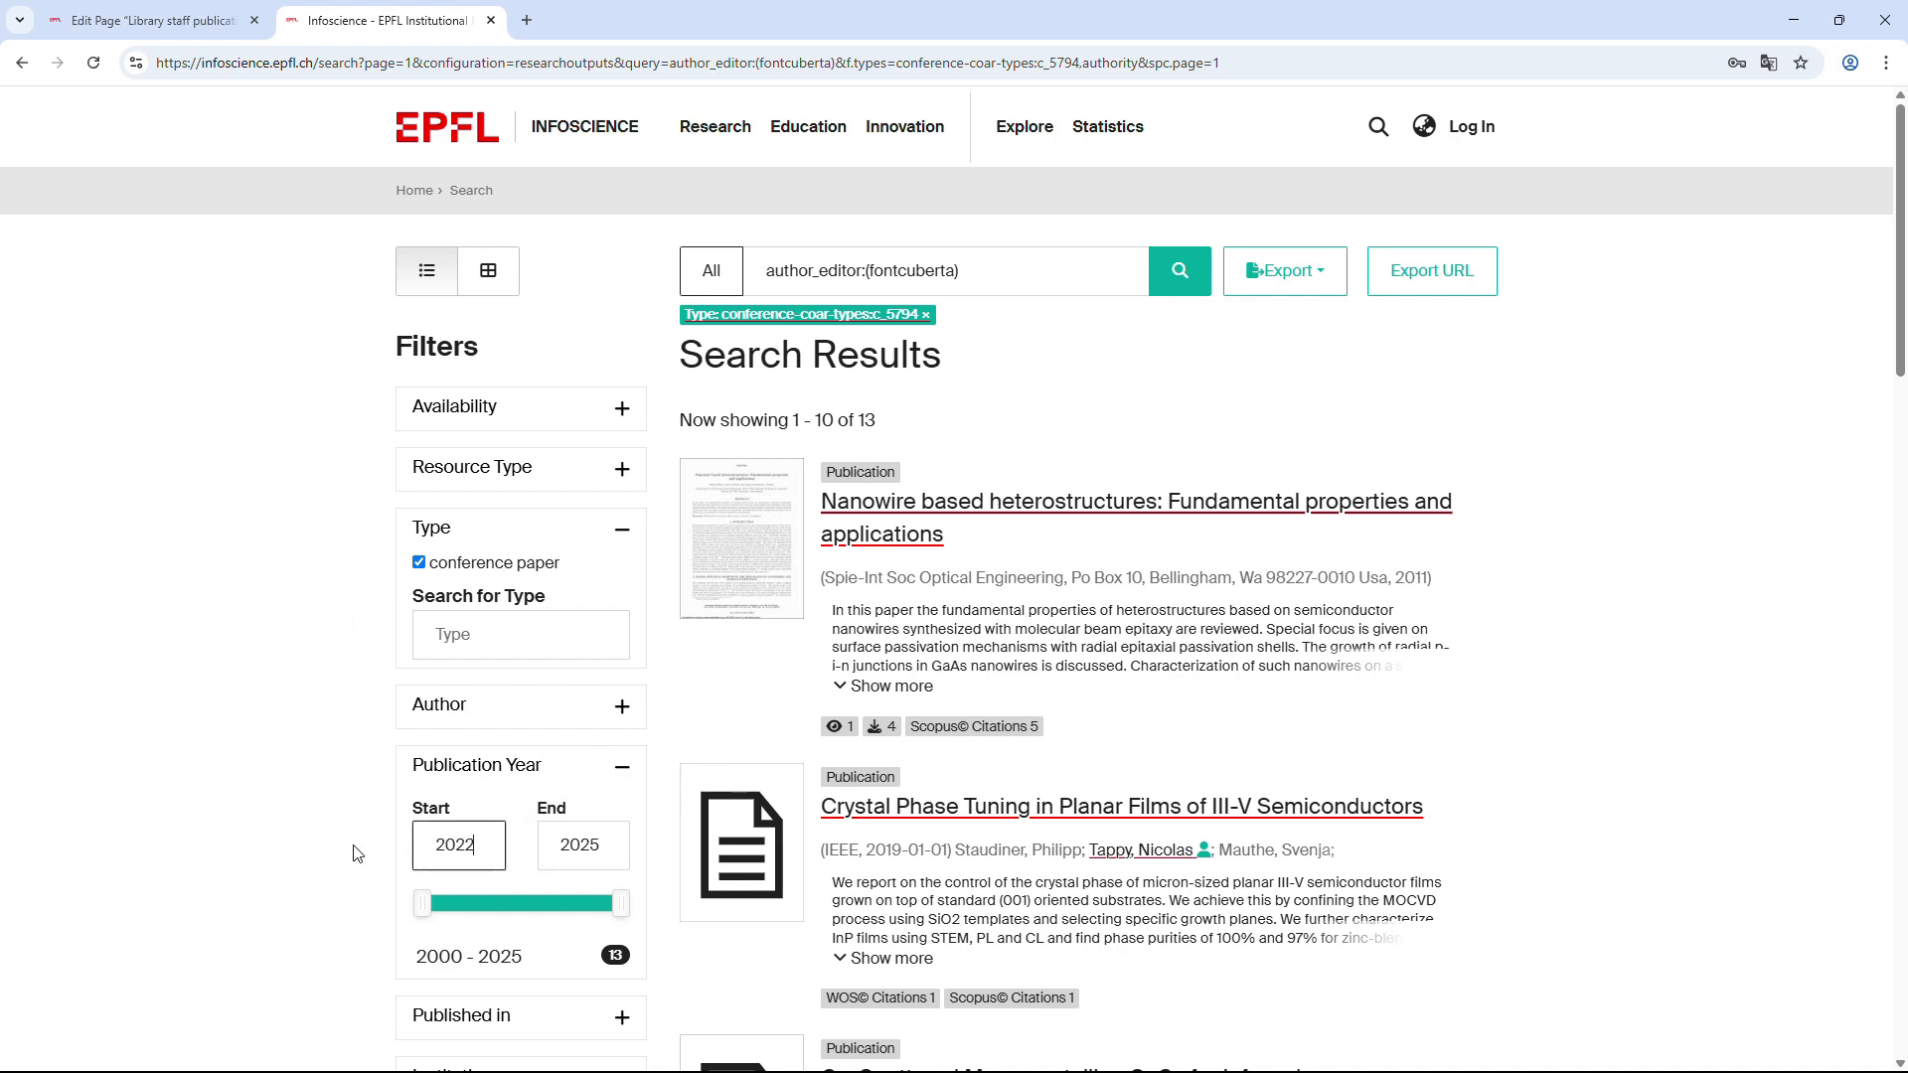
{"action": "key", "text": "Return"}
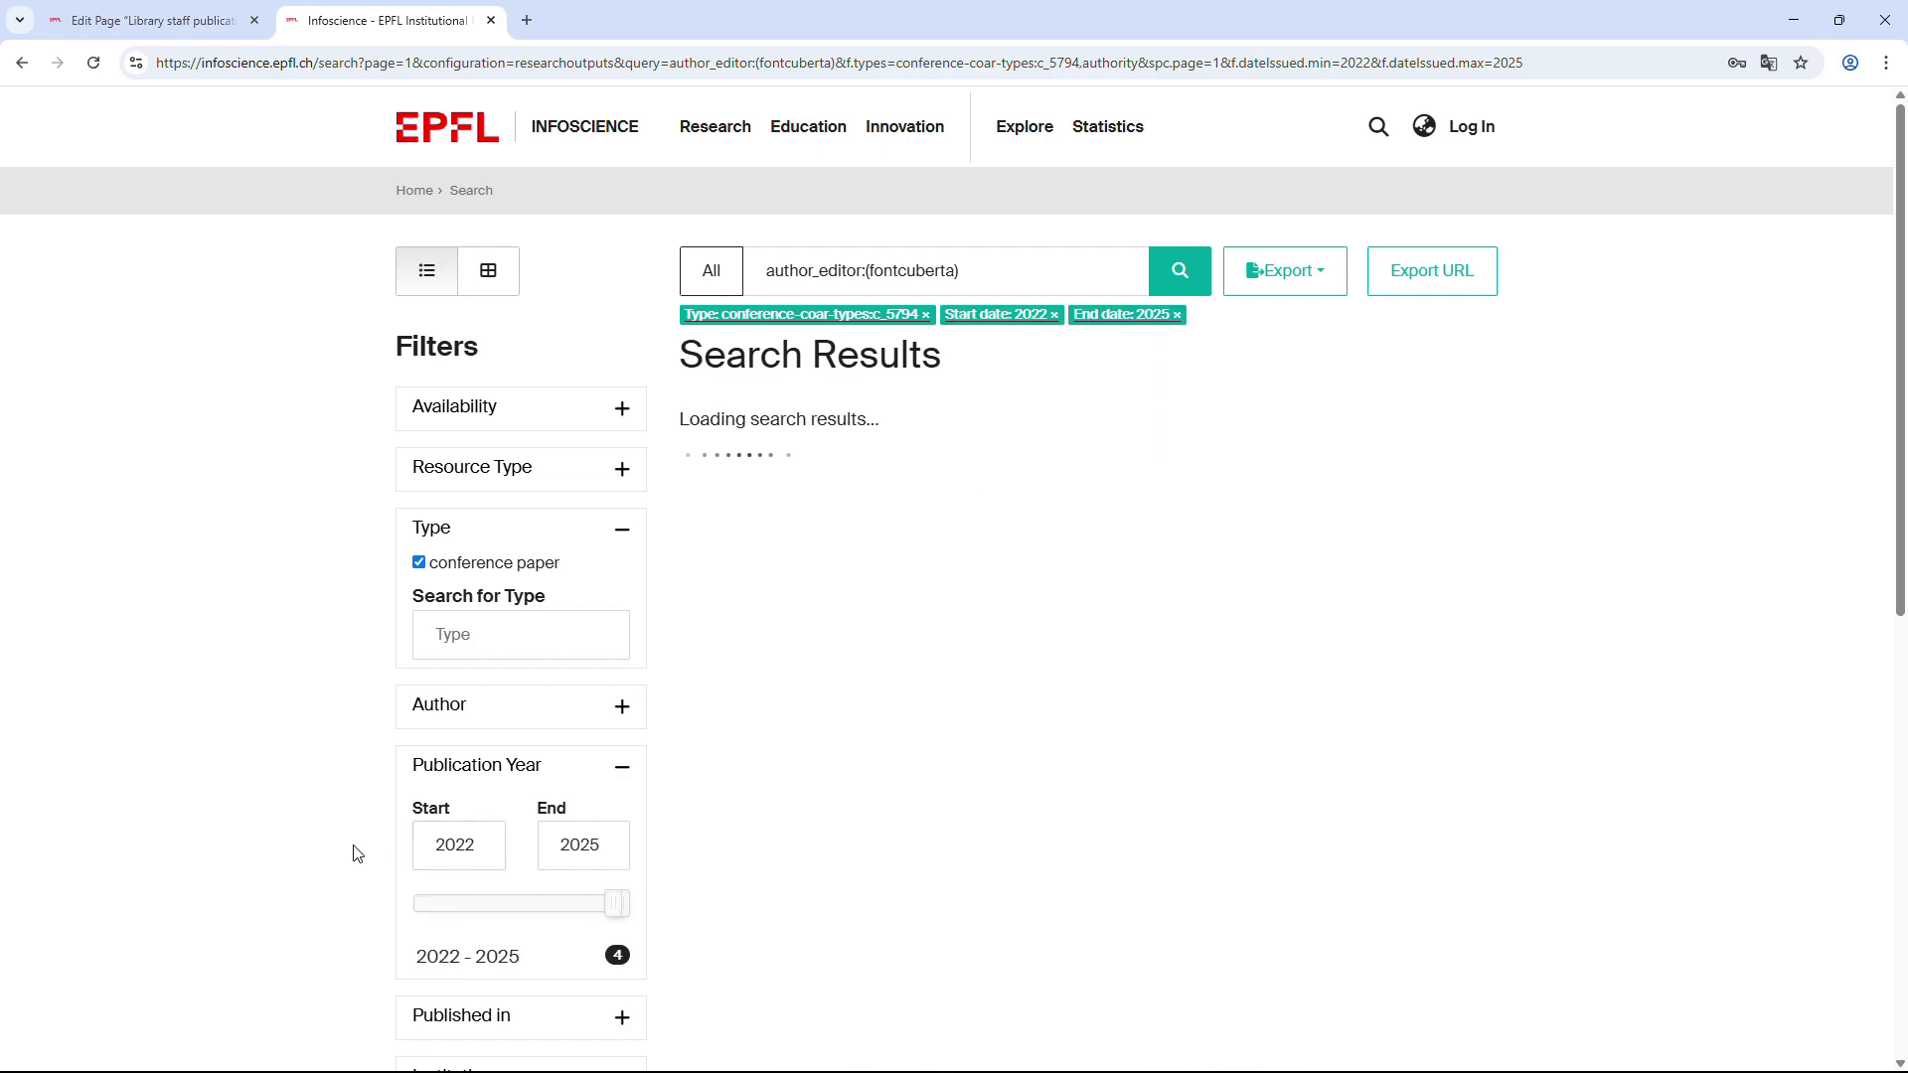
Sort results by Date Issued descending and copy the filtered search's export URL.
{"action": "scroll", "coordinate": [357, 854], "scroll_direction": "down", "scroll_amount": 8}
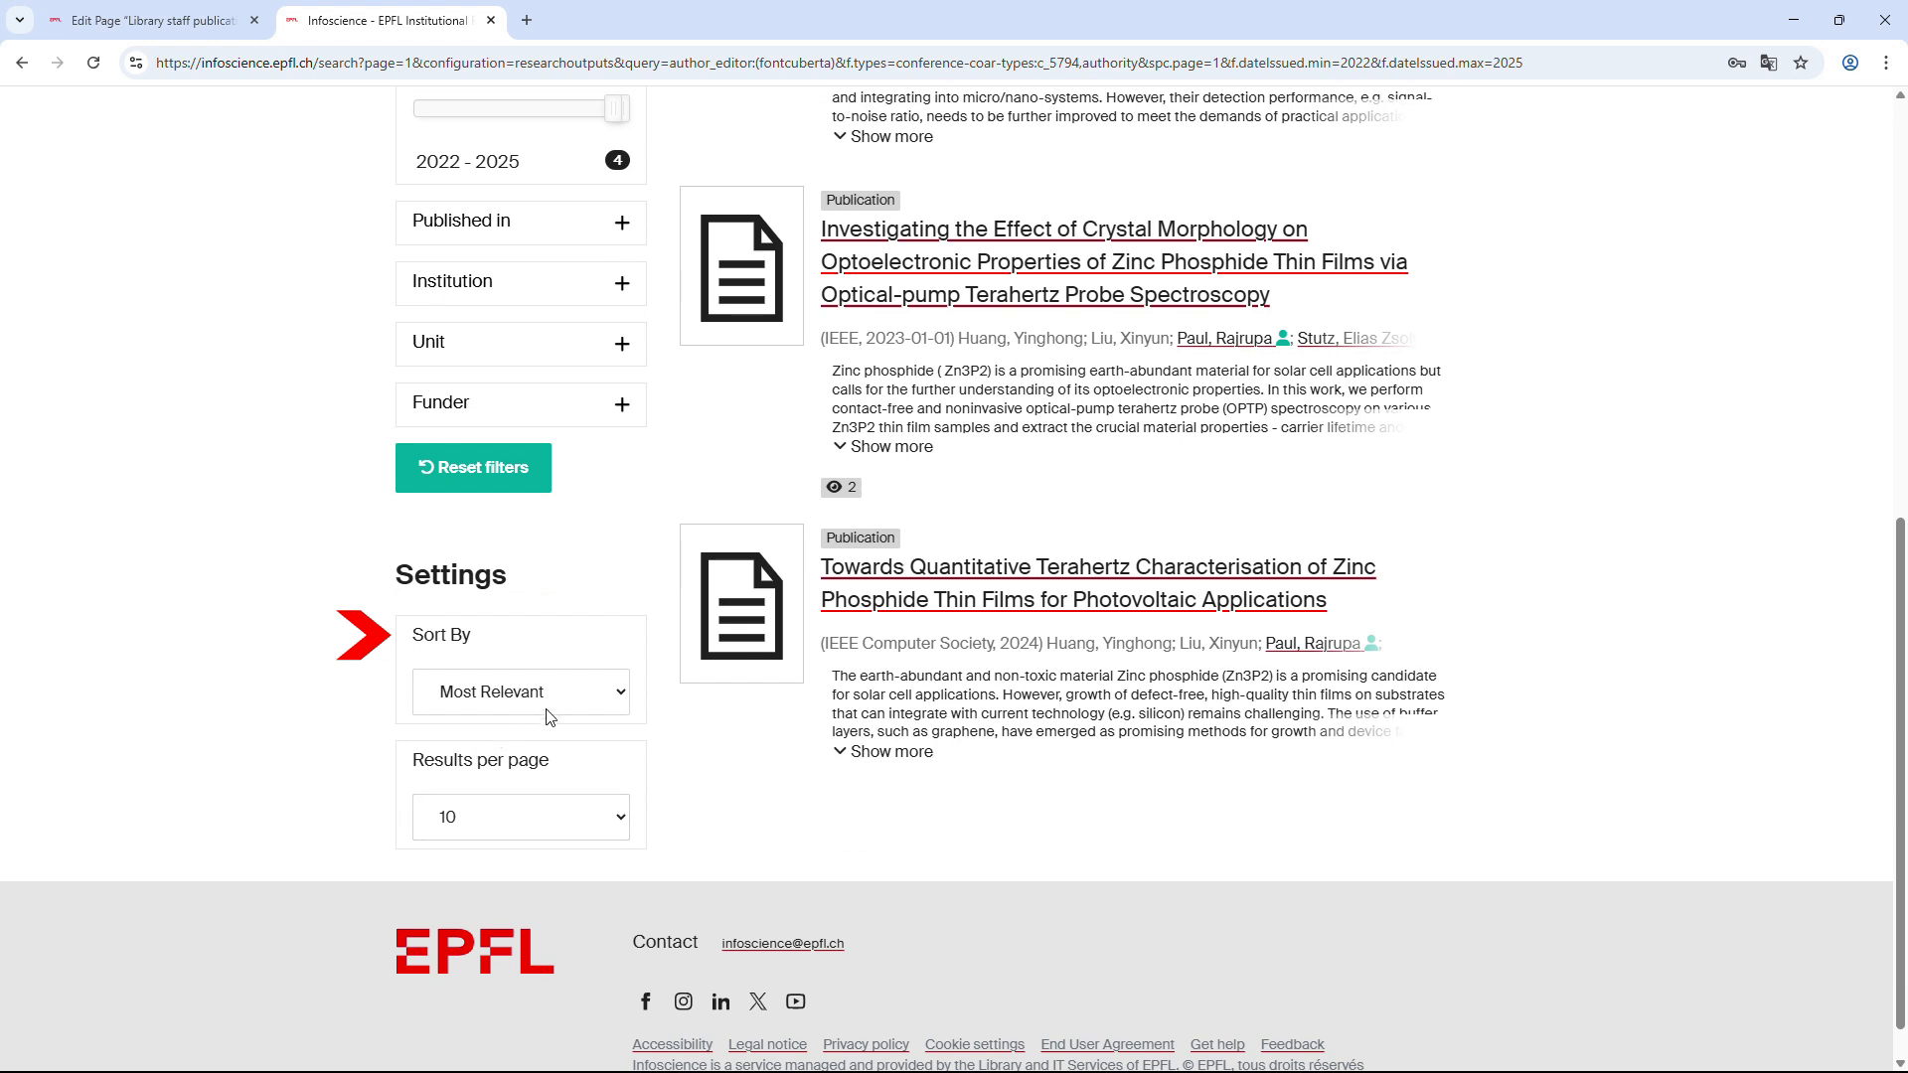
{"action": "left_click", "coordinate": [593, 701]}
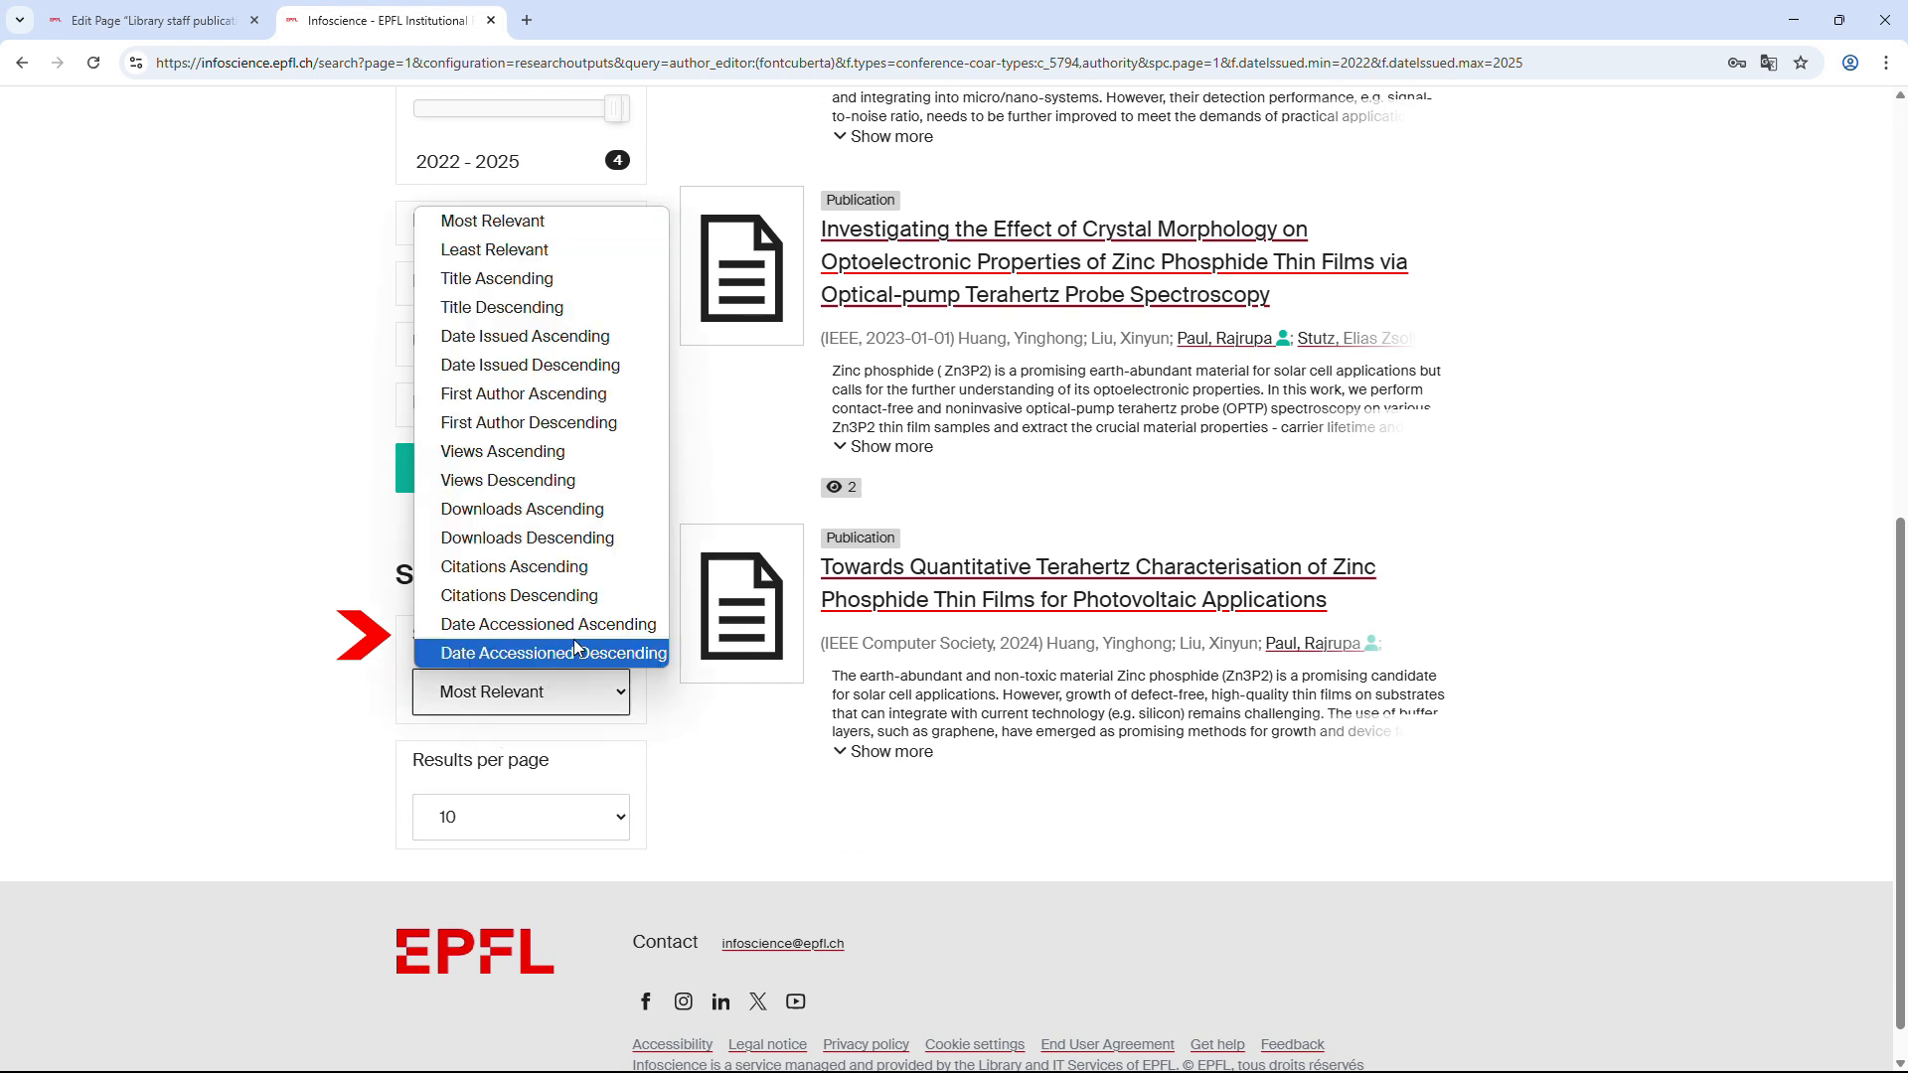
{"action": "left_click", "coordinate": [579, 370]}
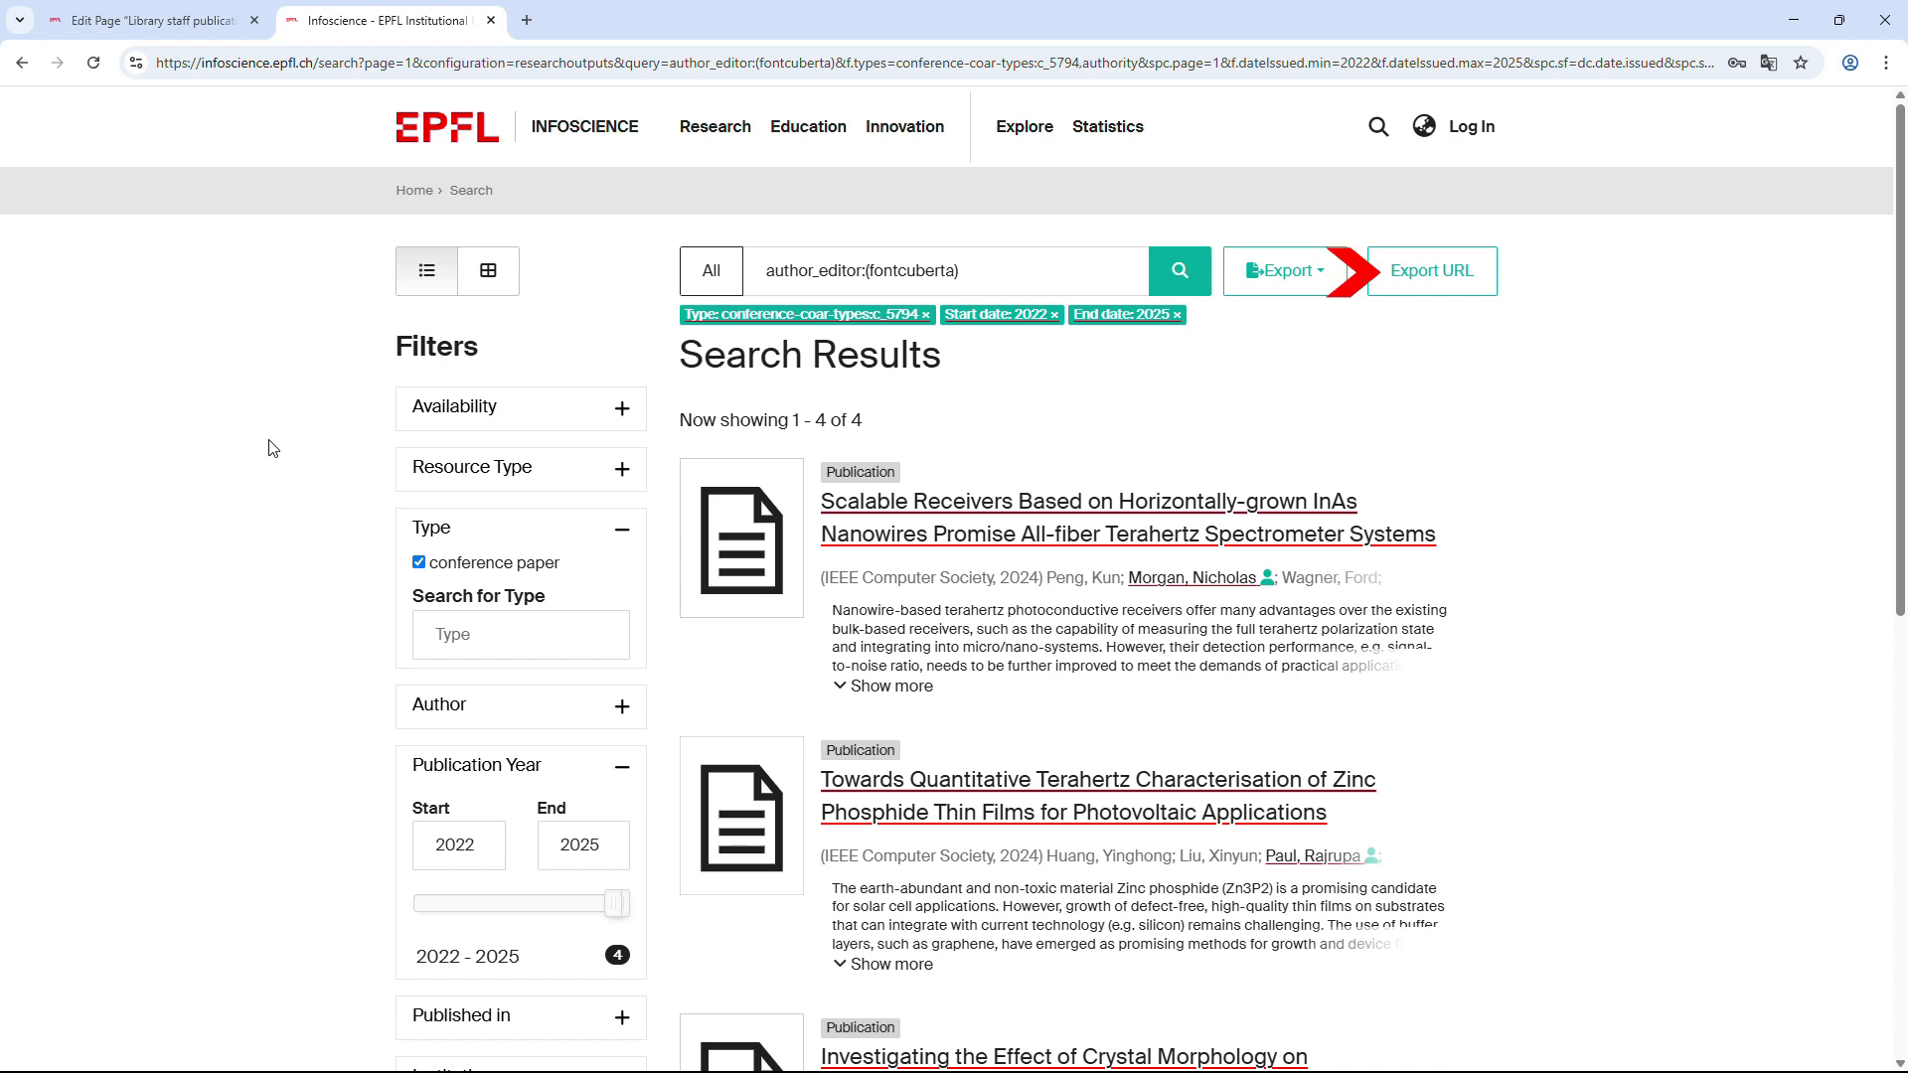
{"action": "left_click", "coordinate": [1432, 278]}
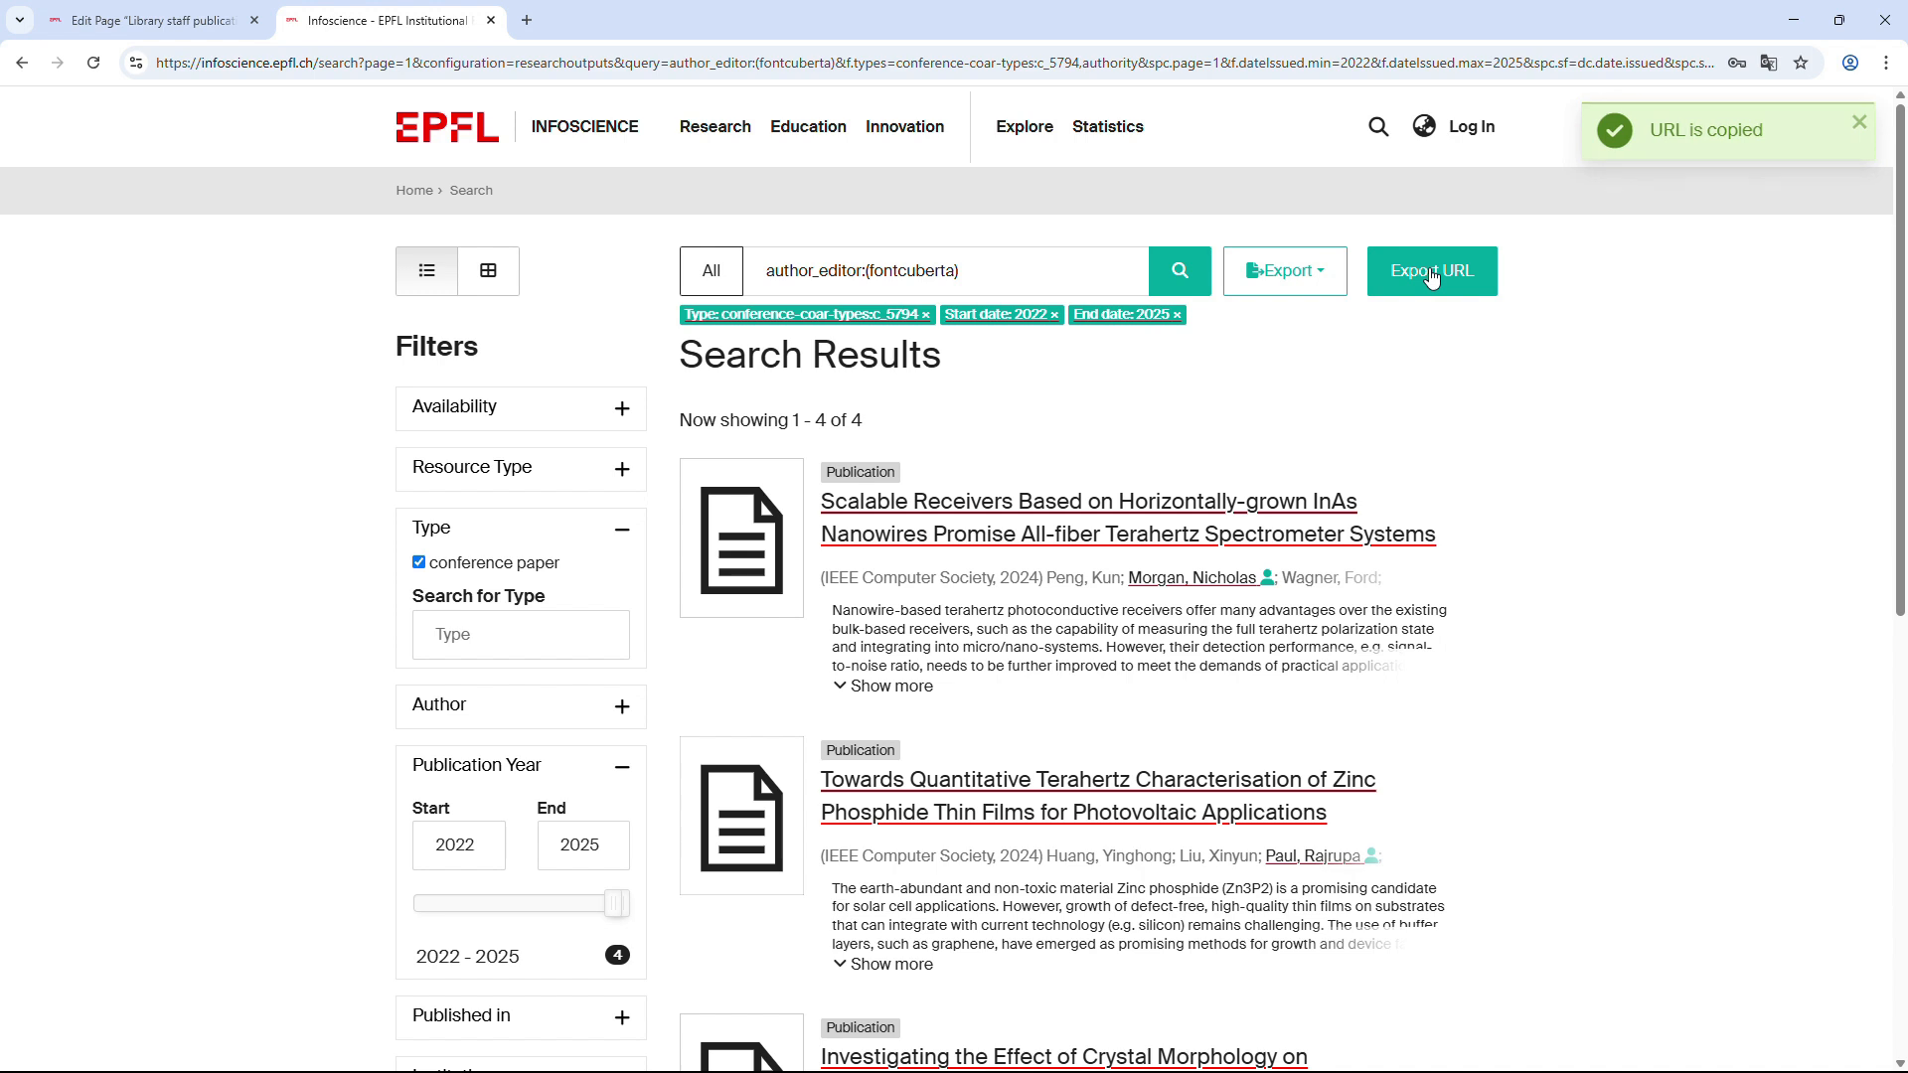
{"action": "left_click", "coordinate": [159, 22]}
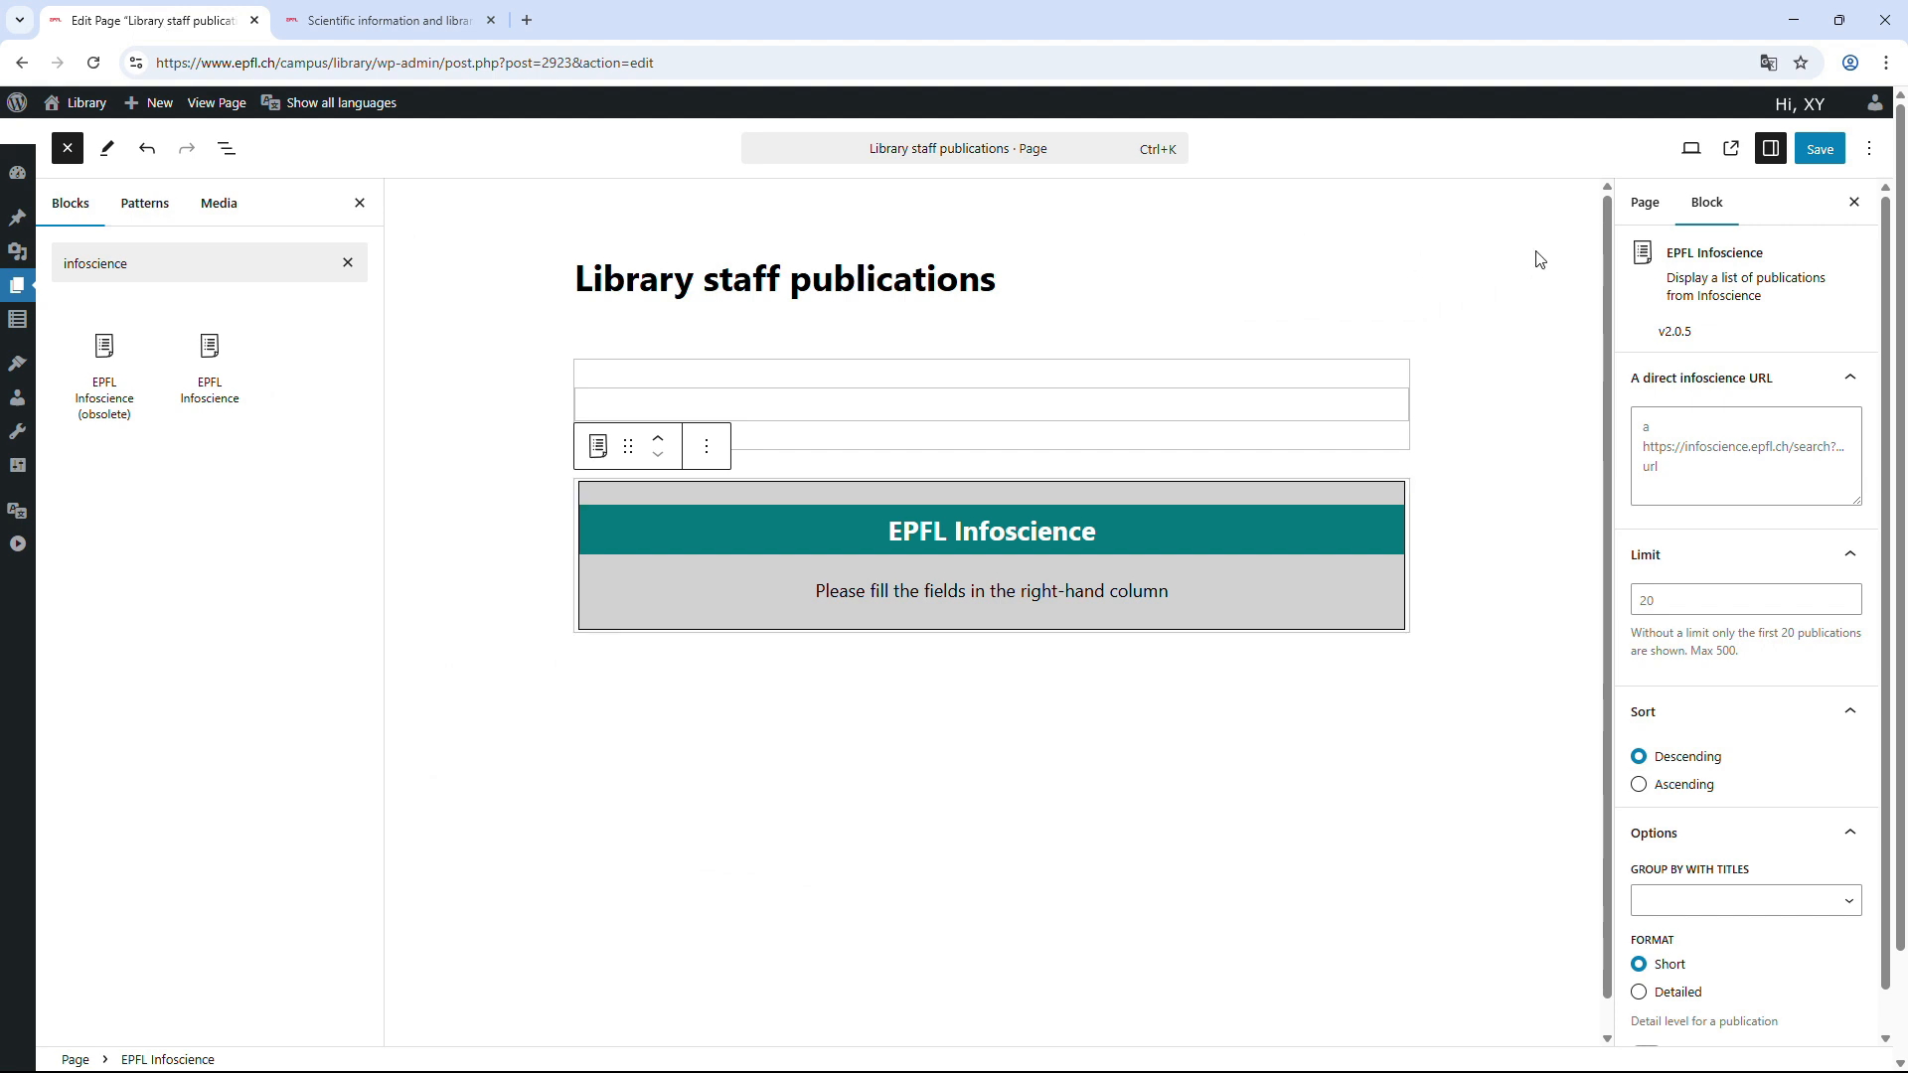
Paste the copied Infoscience URL into the block's URL field and set the limit to 200.
{"action": "left_click", "coordinate": [1195, 535]}
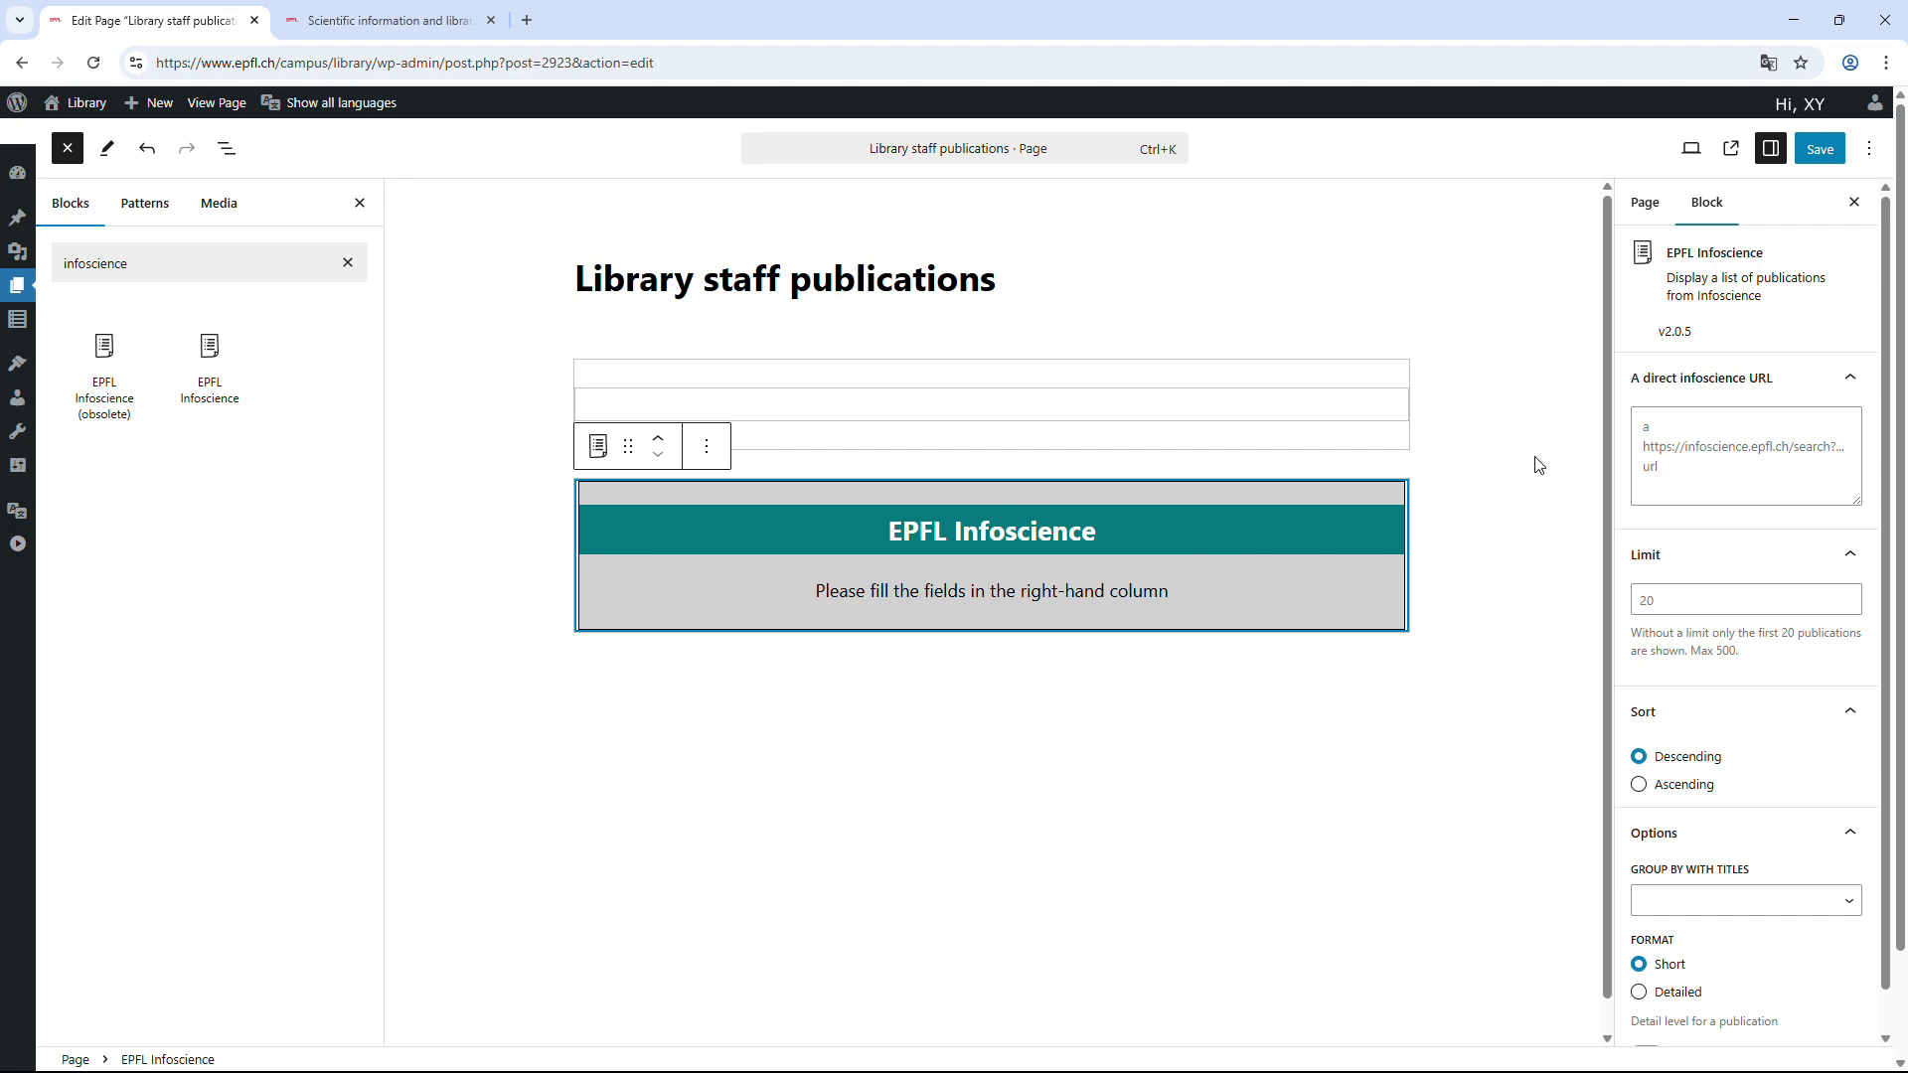
{"action": "left_click", "coordinate": [1658, 425]}
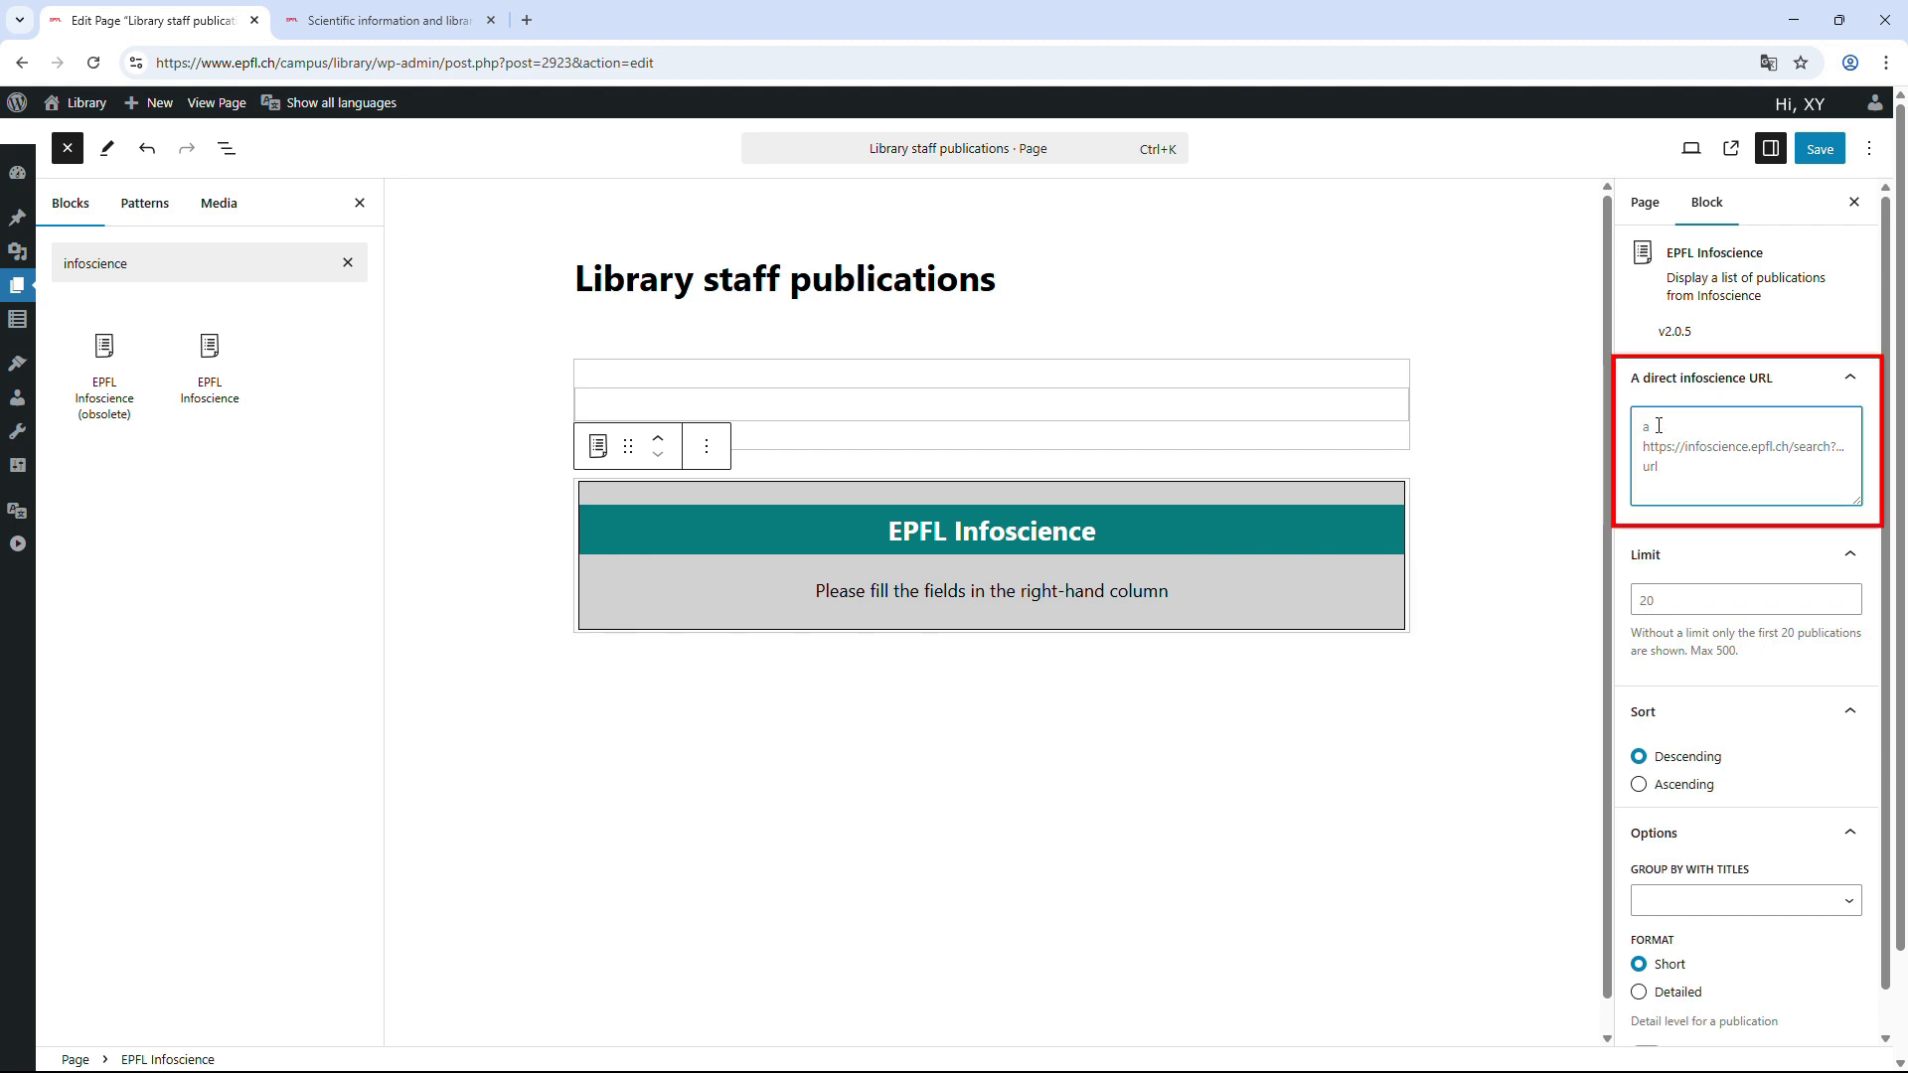
{"action": "right_click", "coordinate": [1658, 425]}
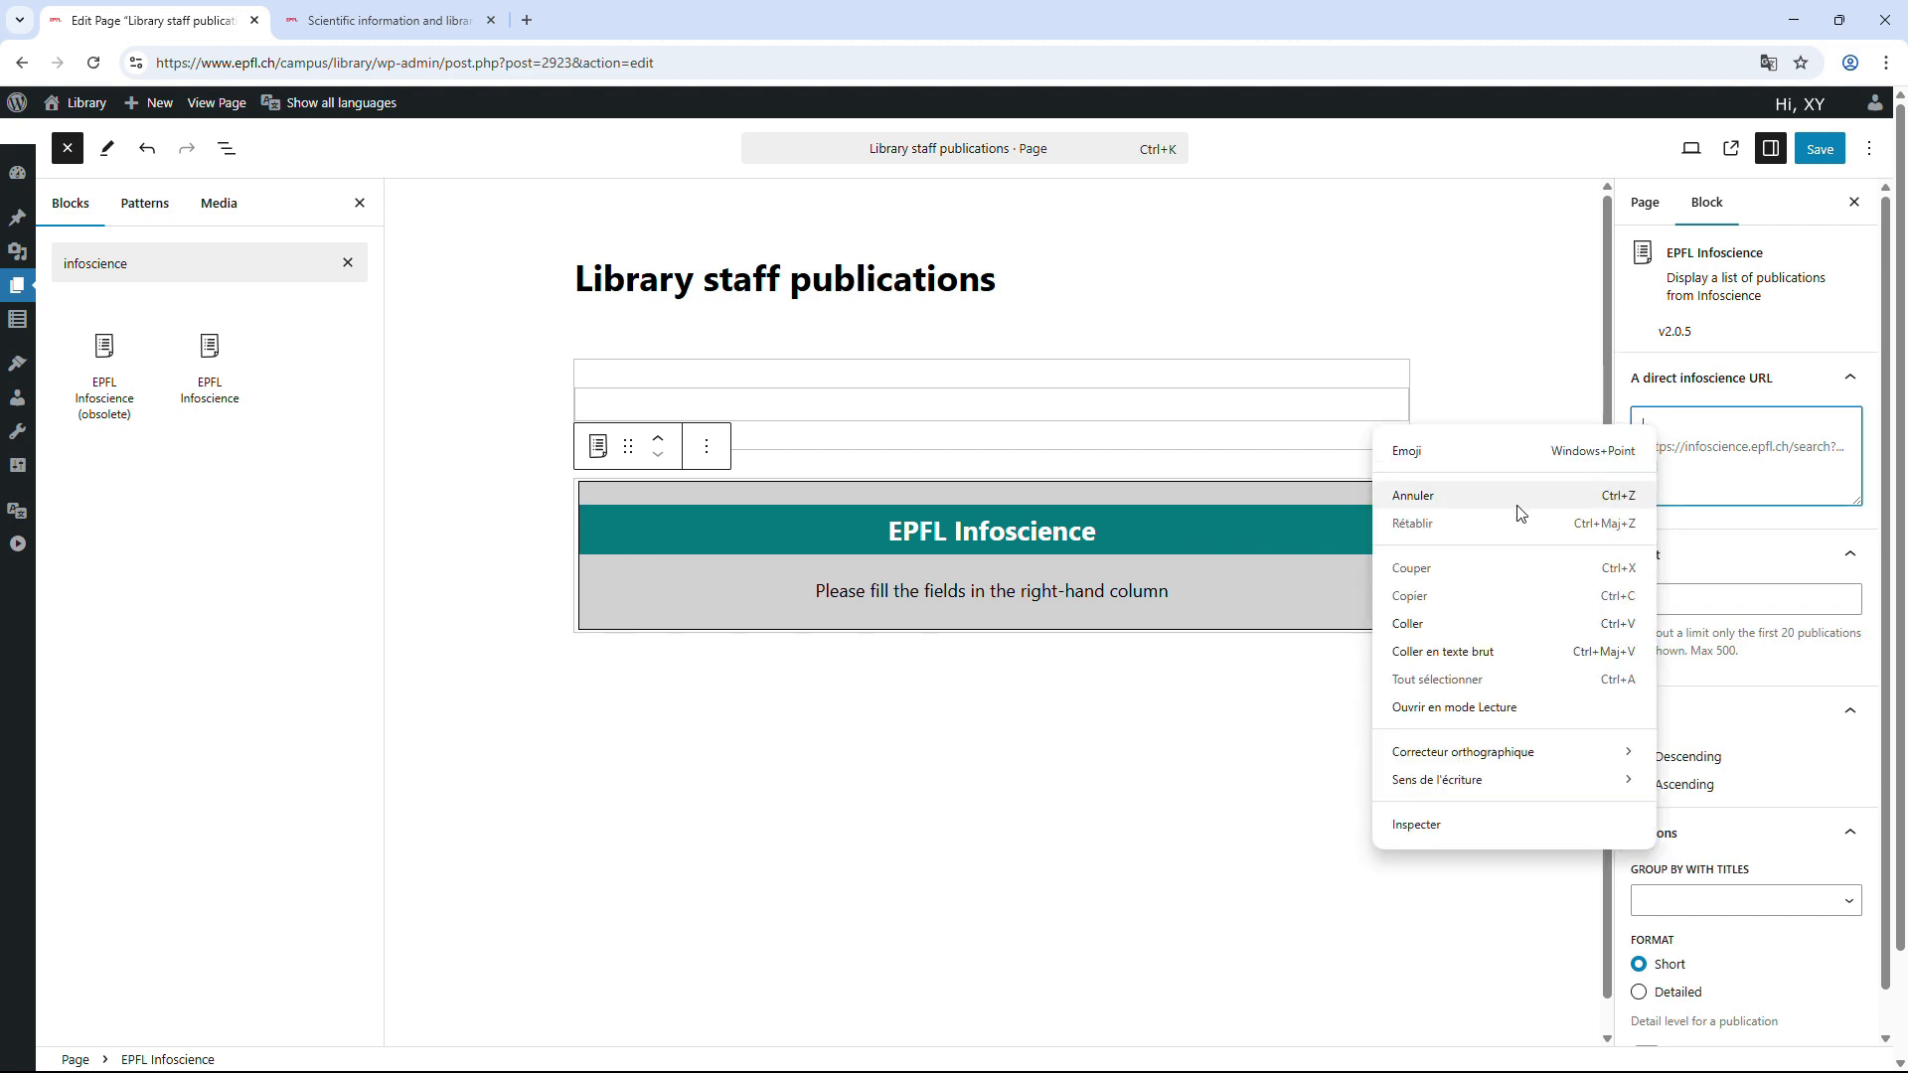
{"action": "left_click", "coordinate": [1456, 617]}
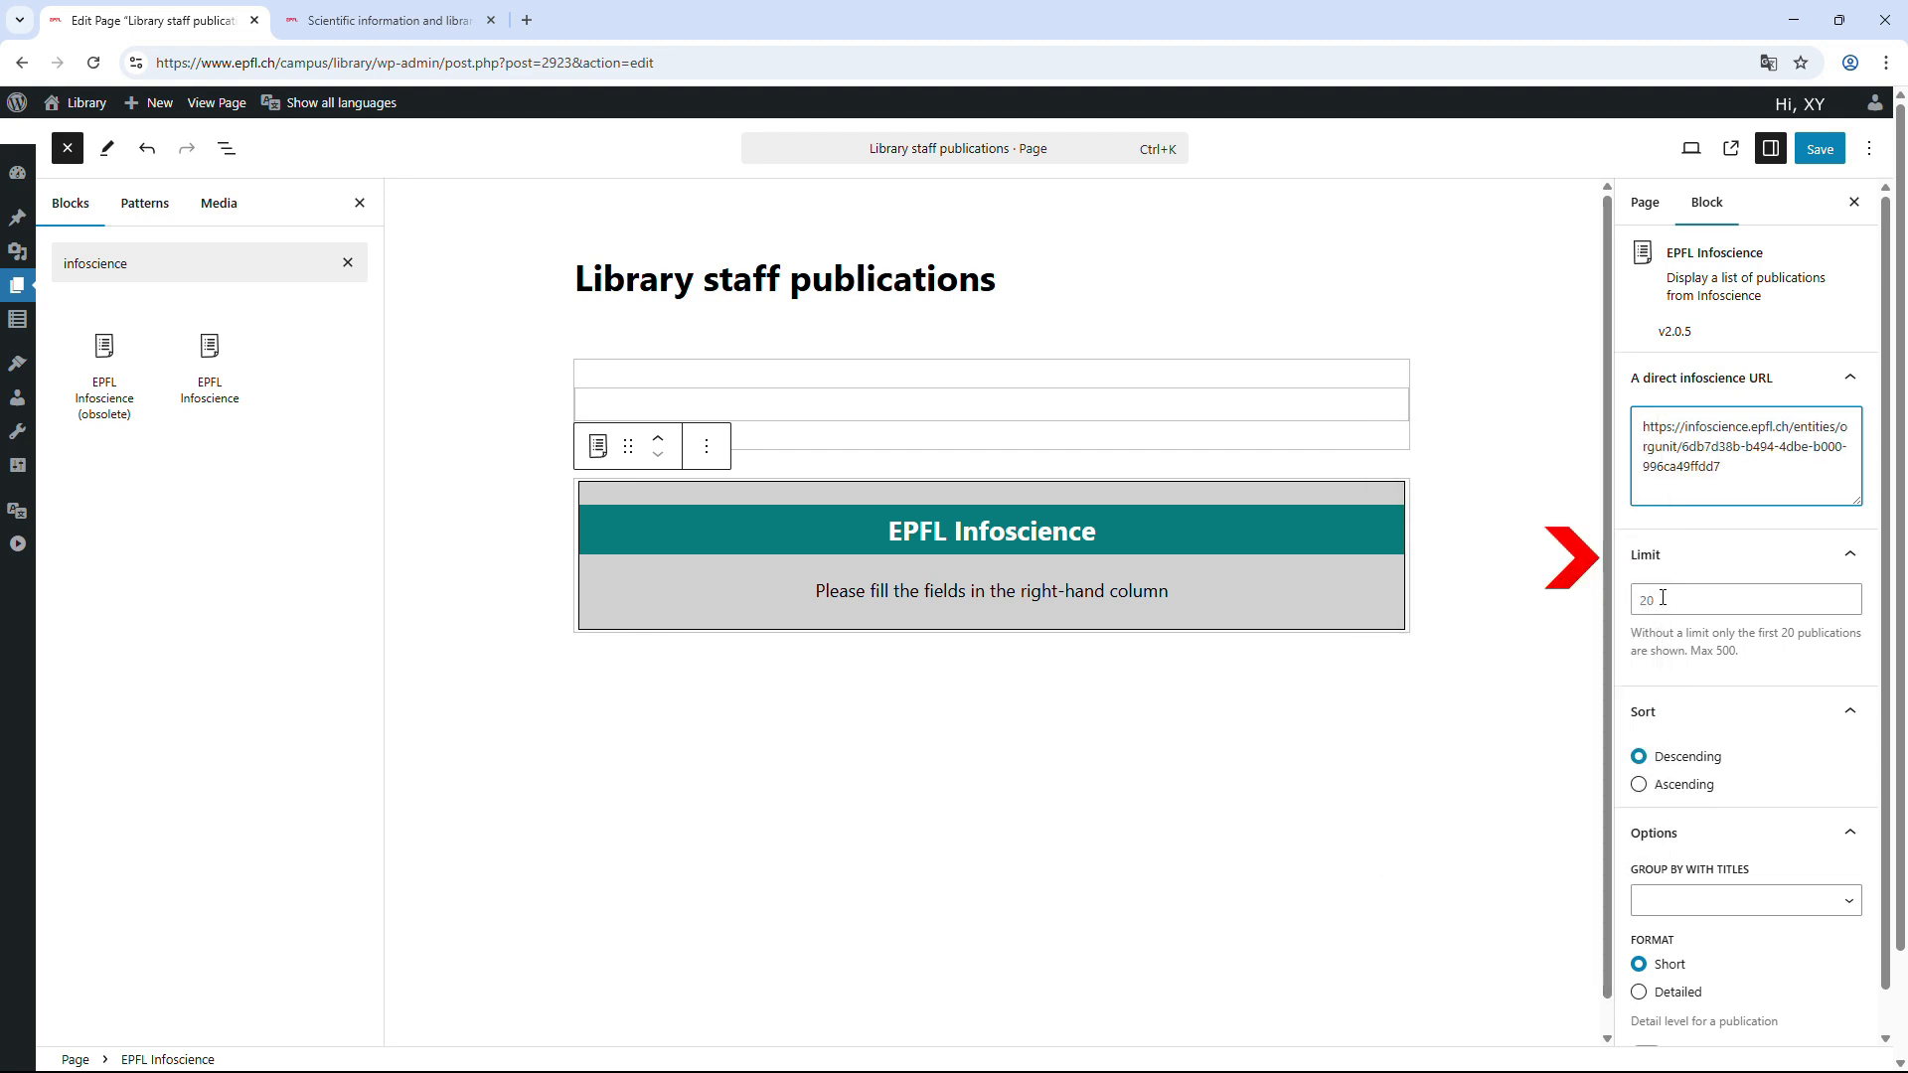
{"action": "left_click", "coordinate": [1662, 597]}
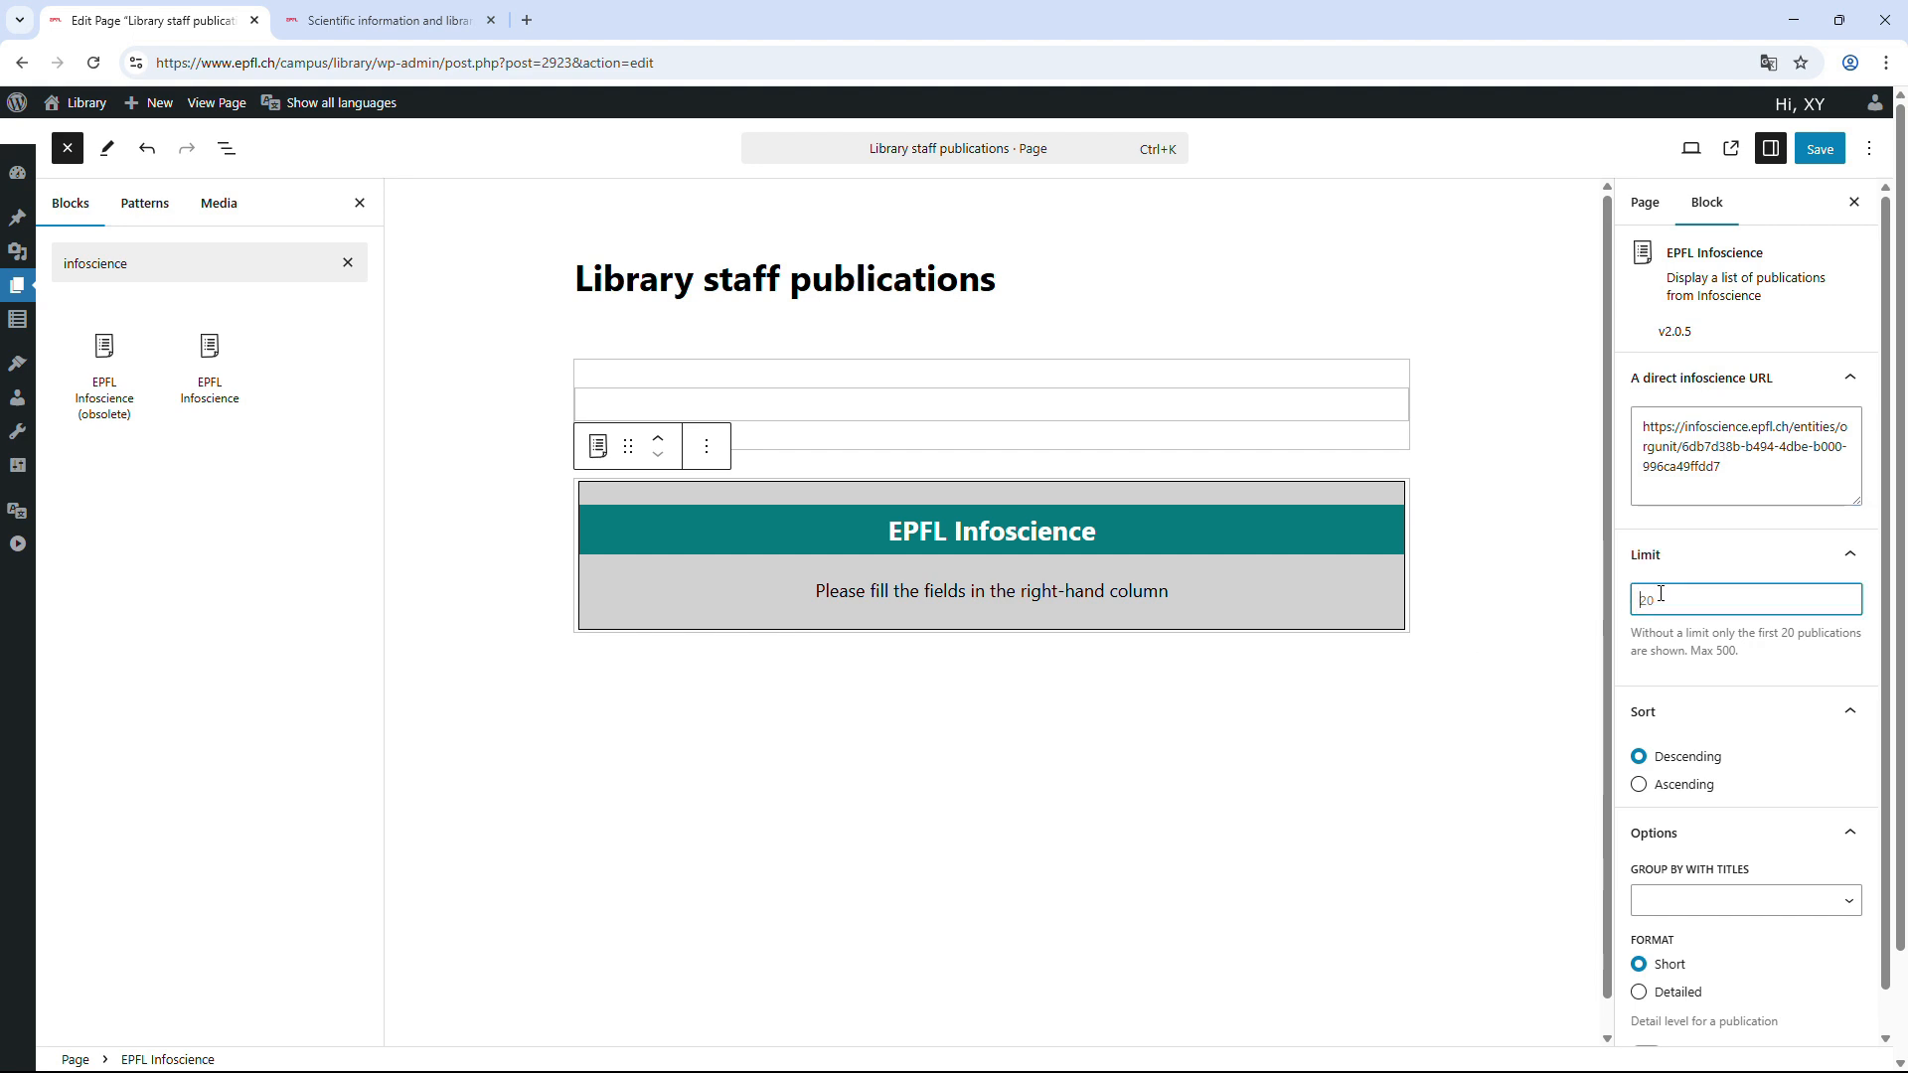
{"action": "type", "text": "200"}
{"action": "left_click", "coordinate": [1379, 576]}
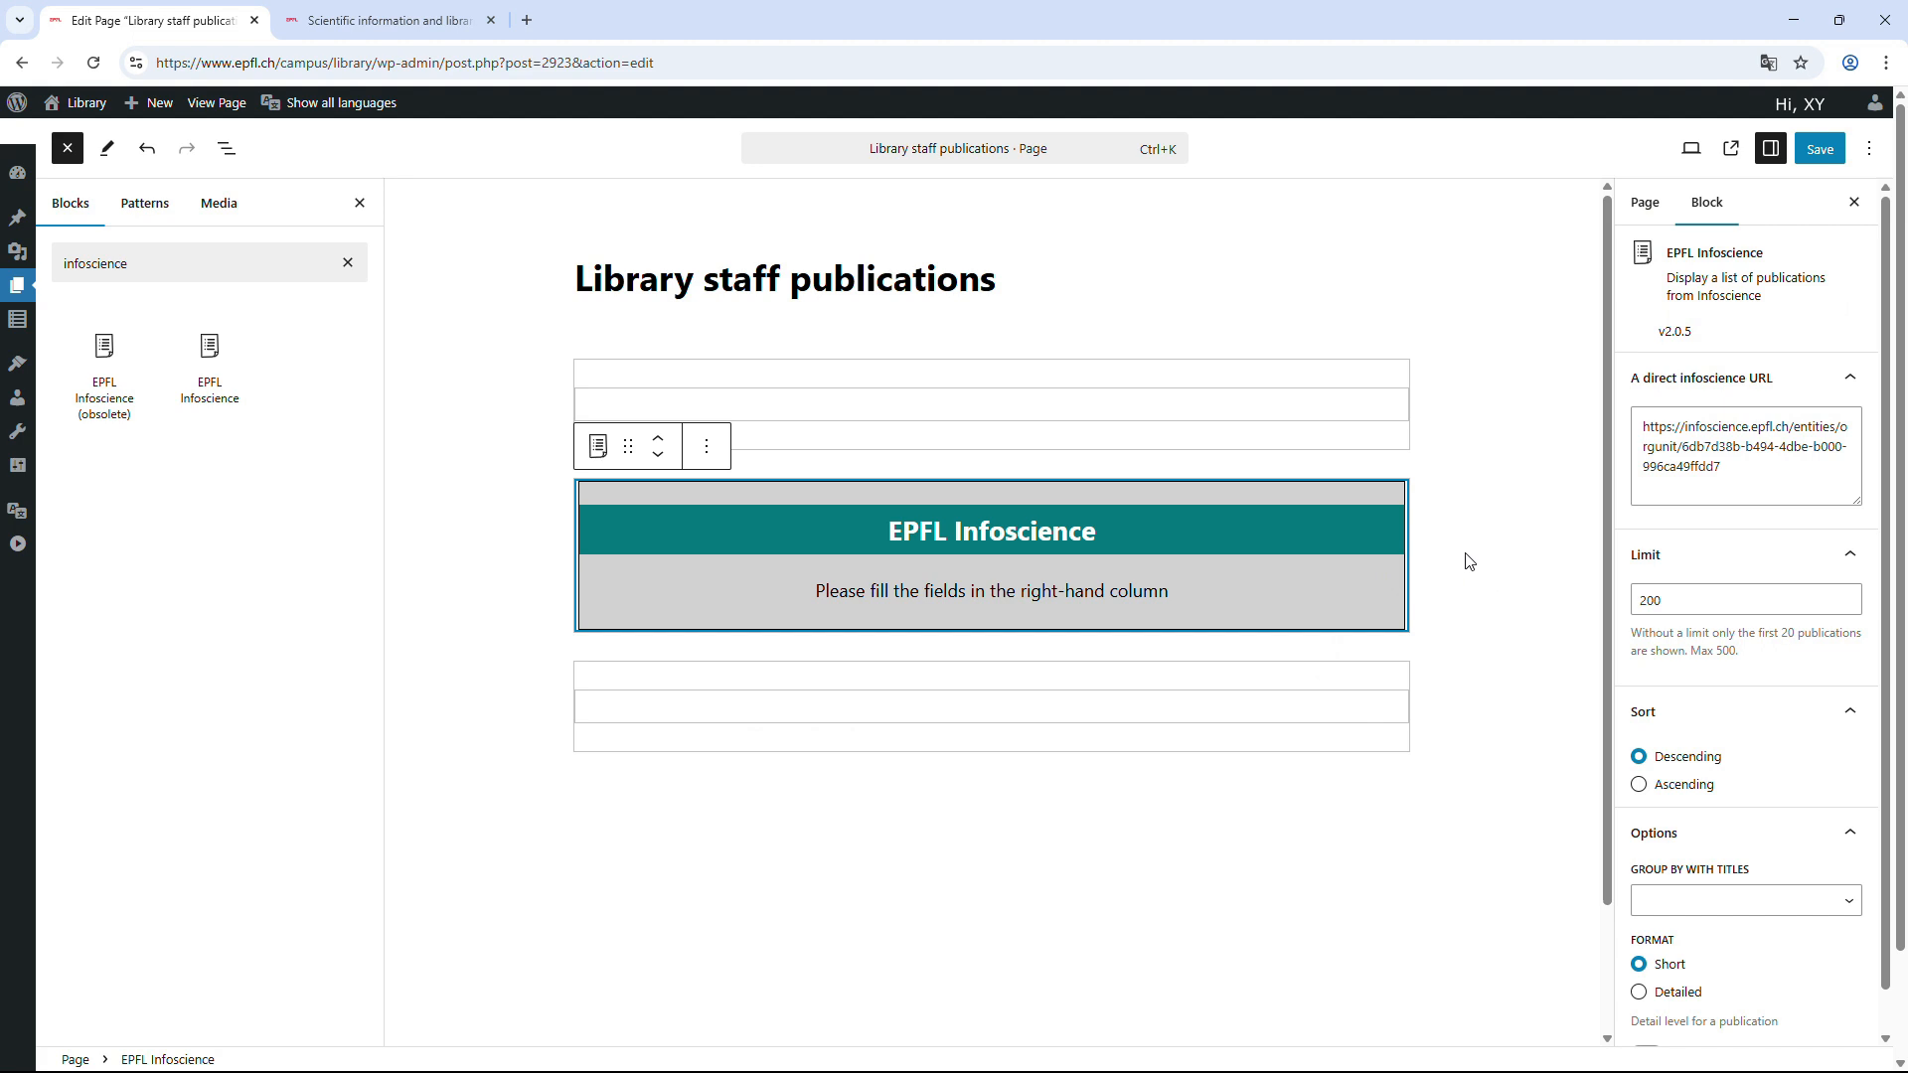
{"action": "left_click_drag", "start_coordinate": [1887, 487], "coordinate": [1887, 528]}
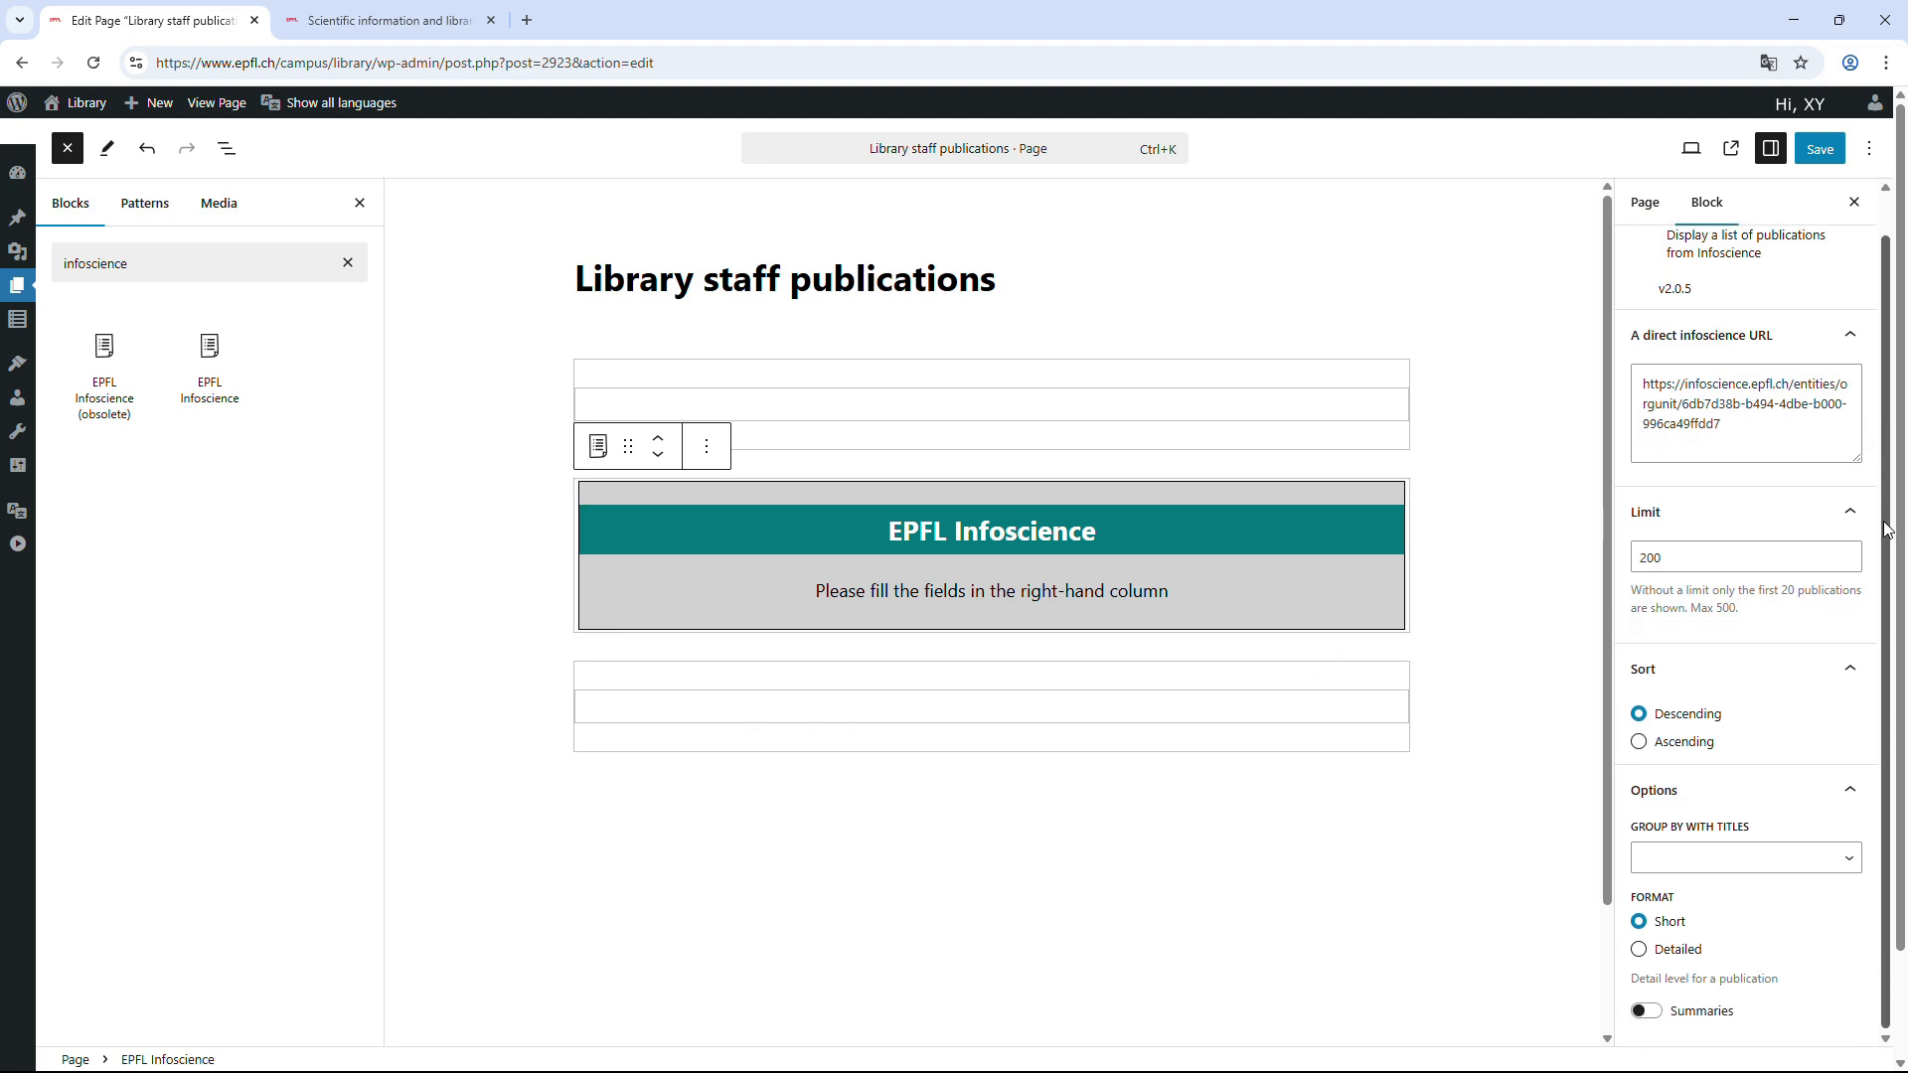
Group titles by 'Year, then document type' with descending sort, and add a Classic Paragraph below.
{"action": "left_click", "coordinate": [1849, 671]}
{"action": "left_click", "coordinate": [1854, 716]}
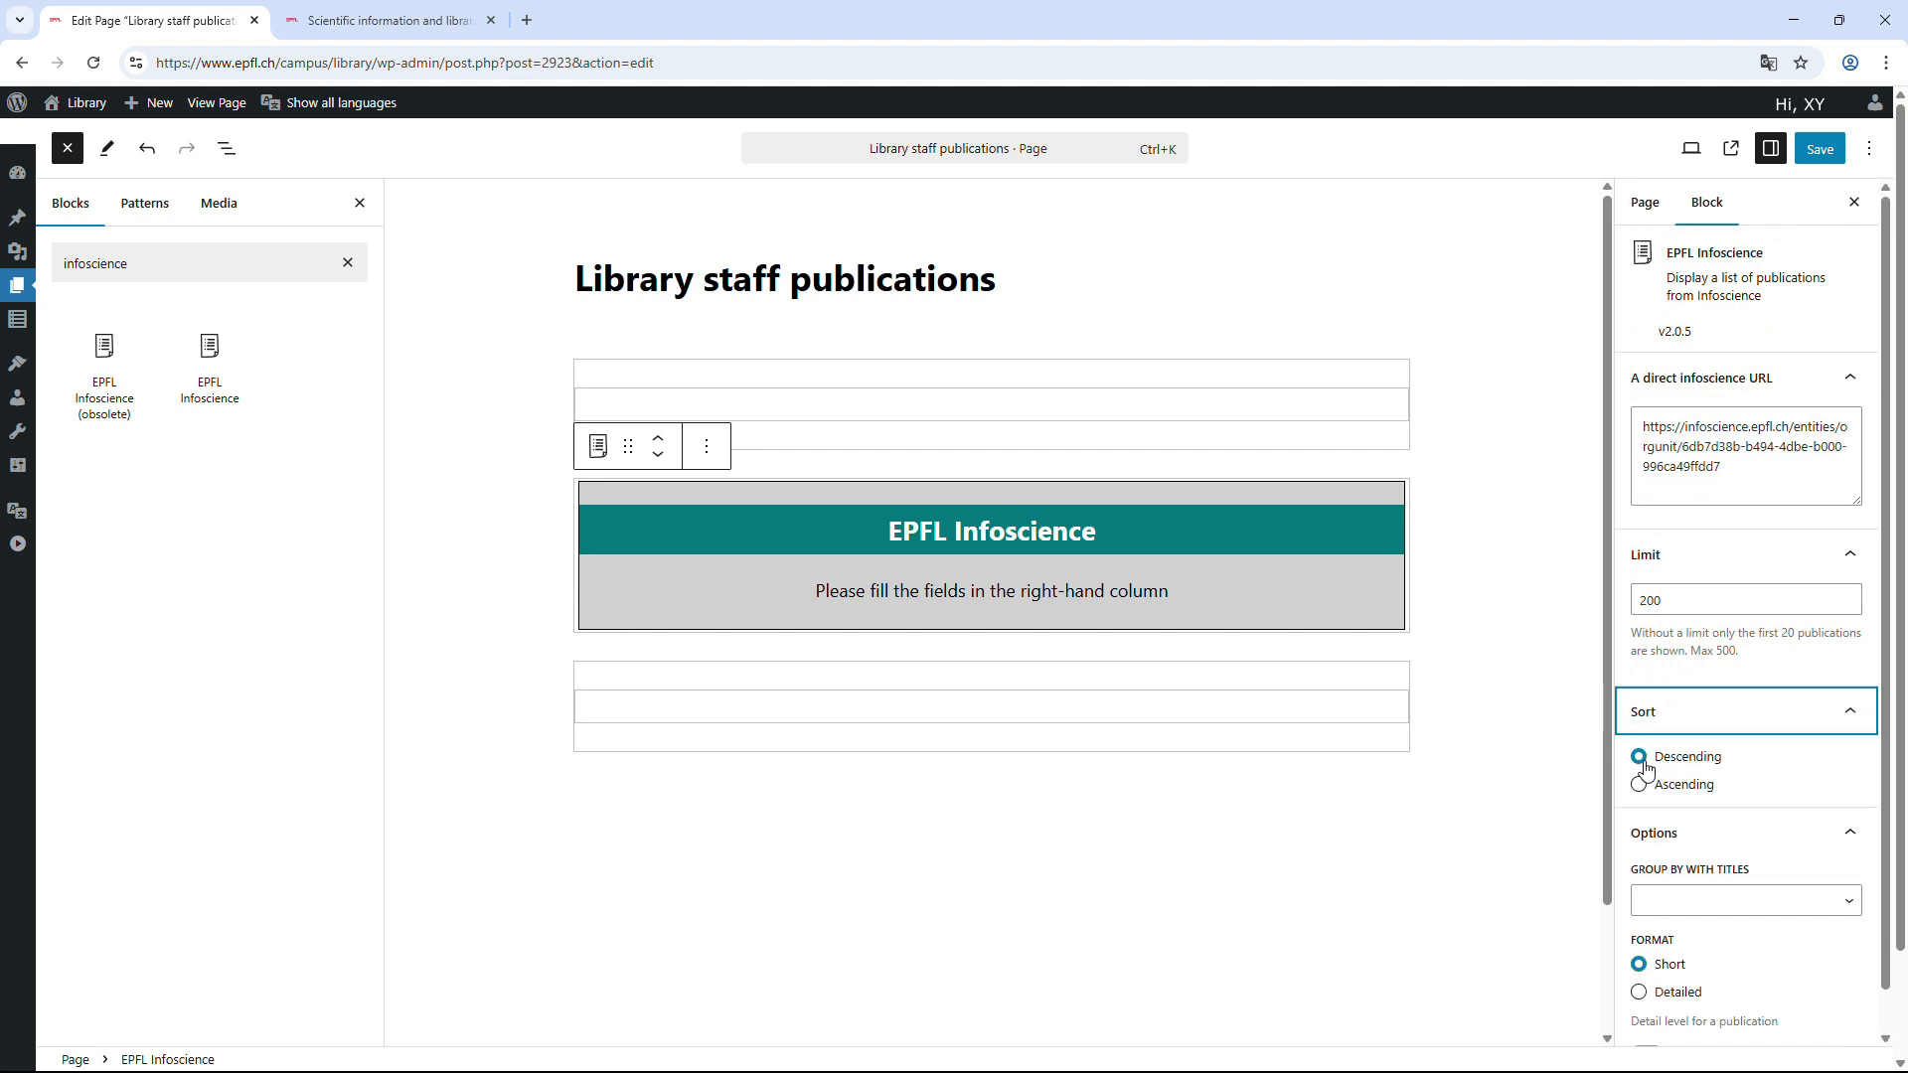
{"action": "left_click", "coordinate": [1829, 904]}
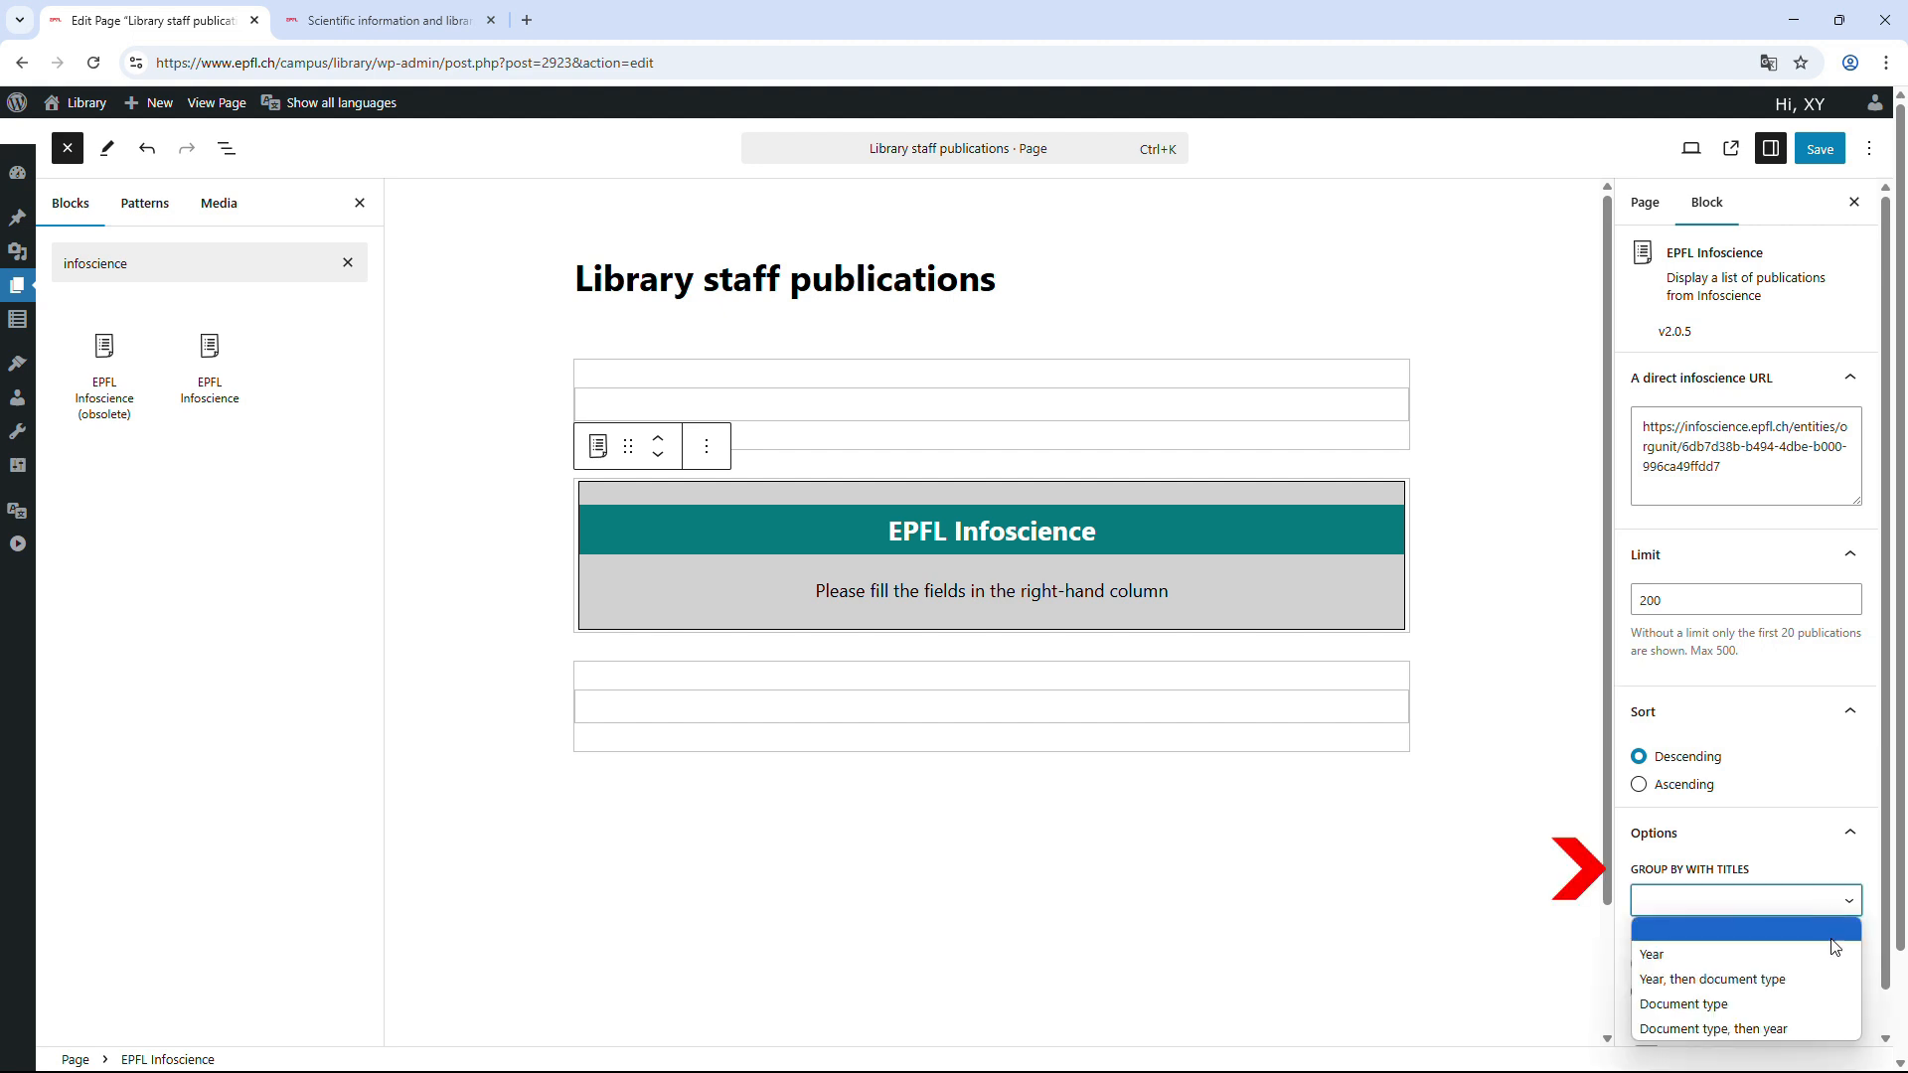
{"action": "left_click", "coordinate": [1824, 980]}
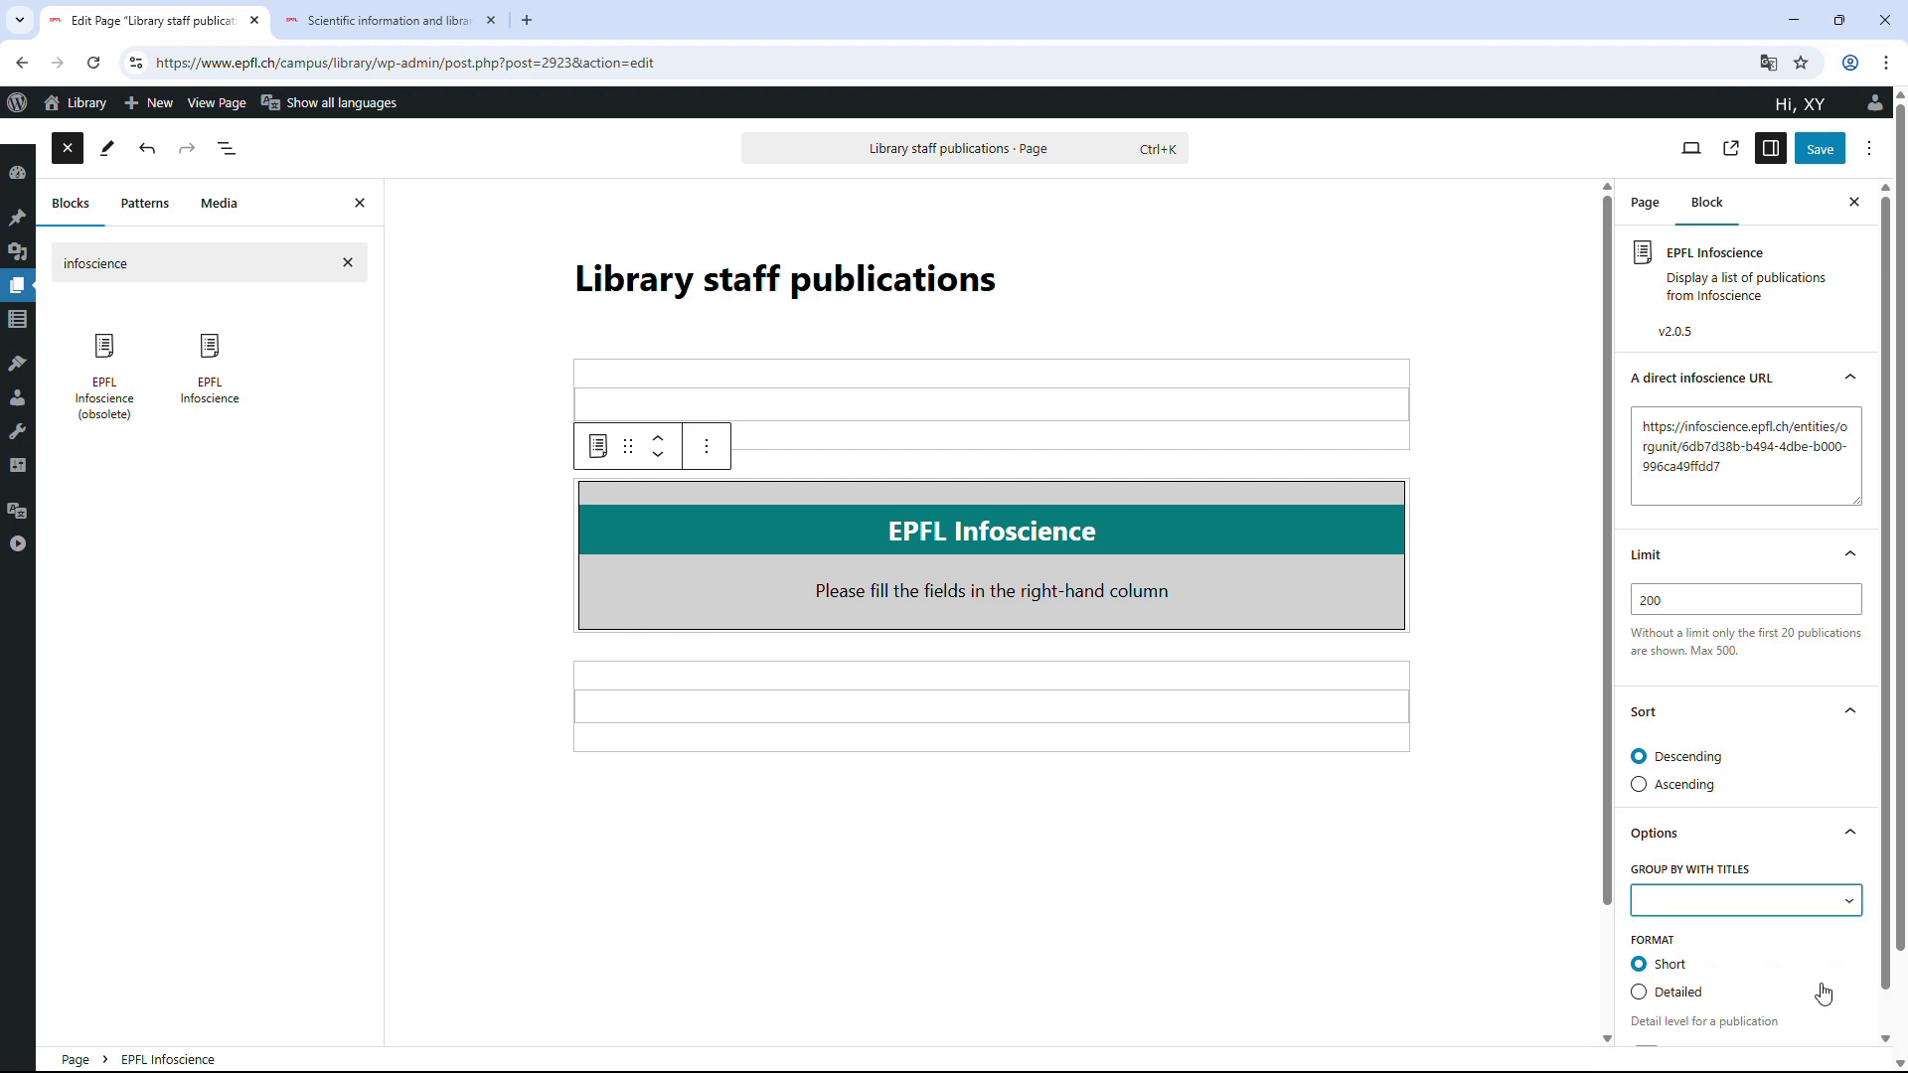
{"action": "left_click", "coordinate": [1464, 976]}
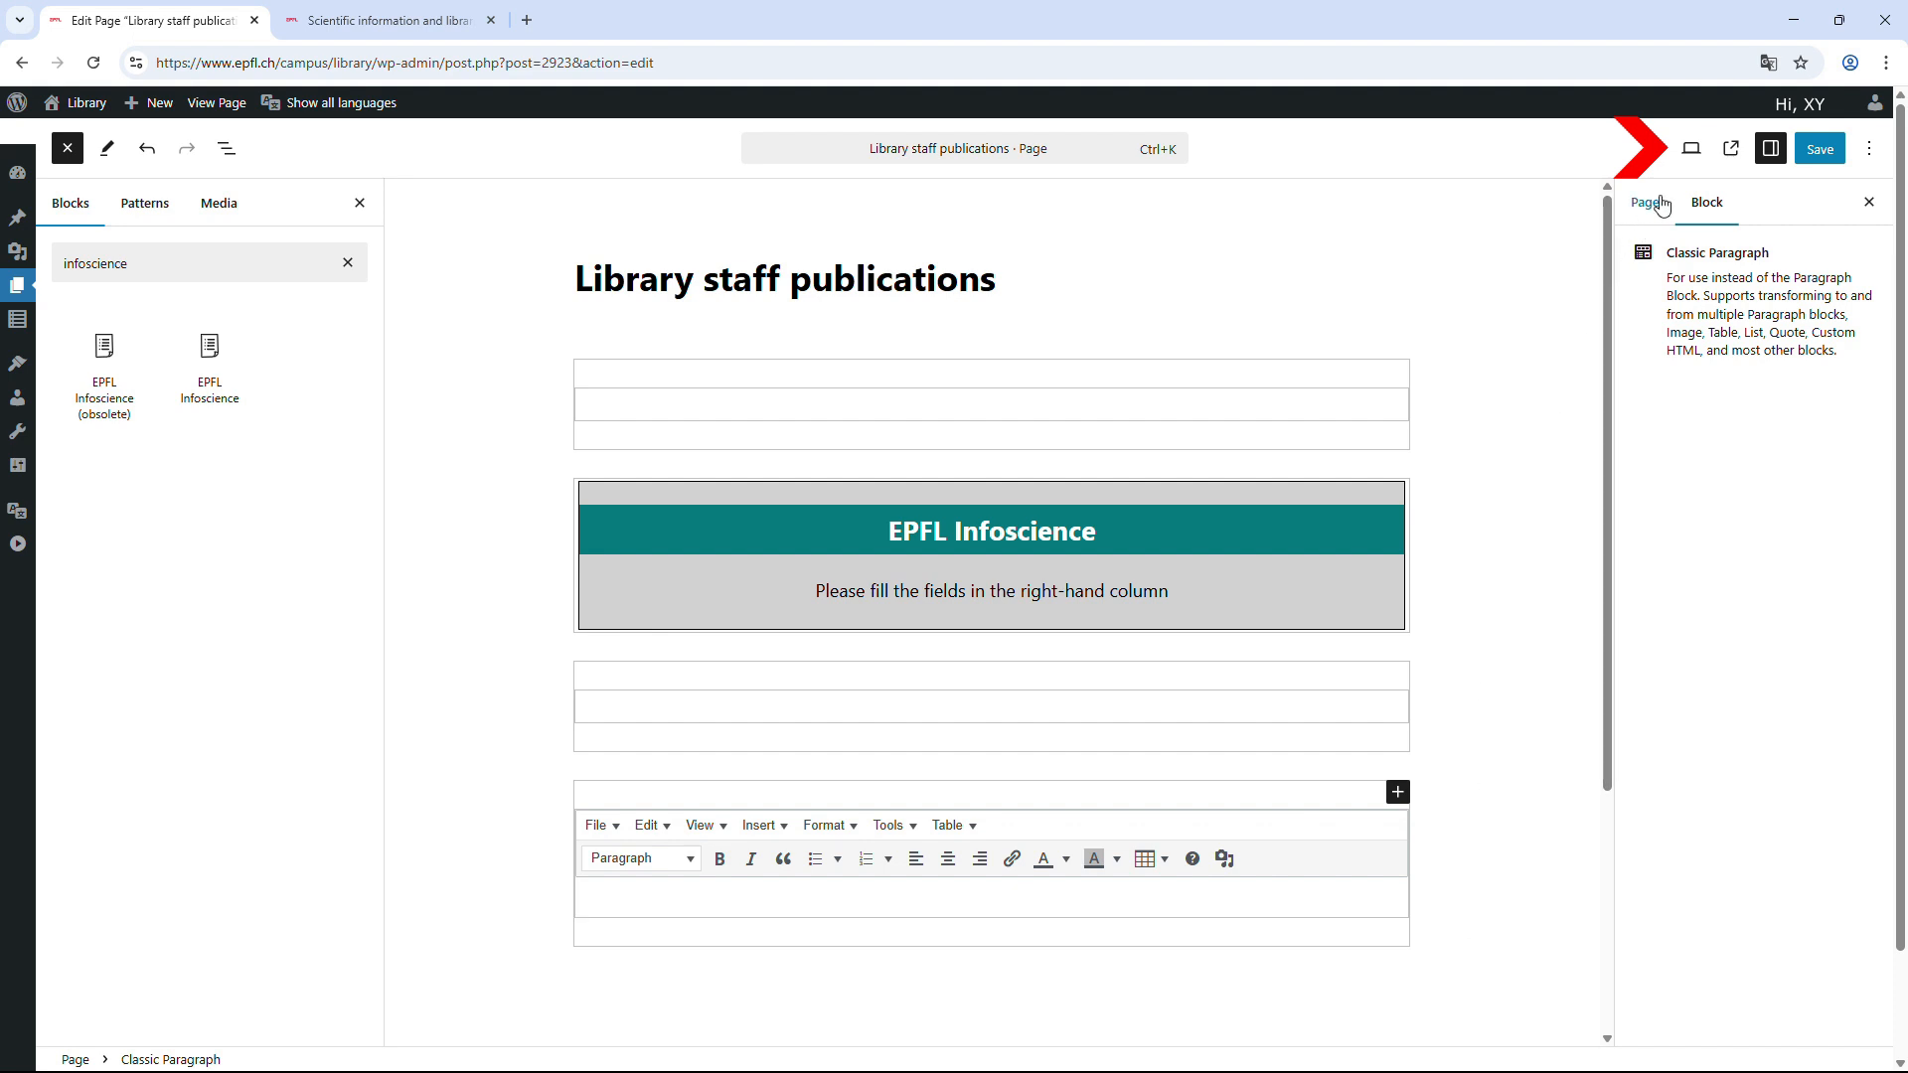
Preview the page in a new tab, then save it and view the published page.
{"action": "left_click", "coordinate": [1702, 154]}
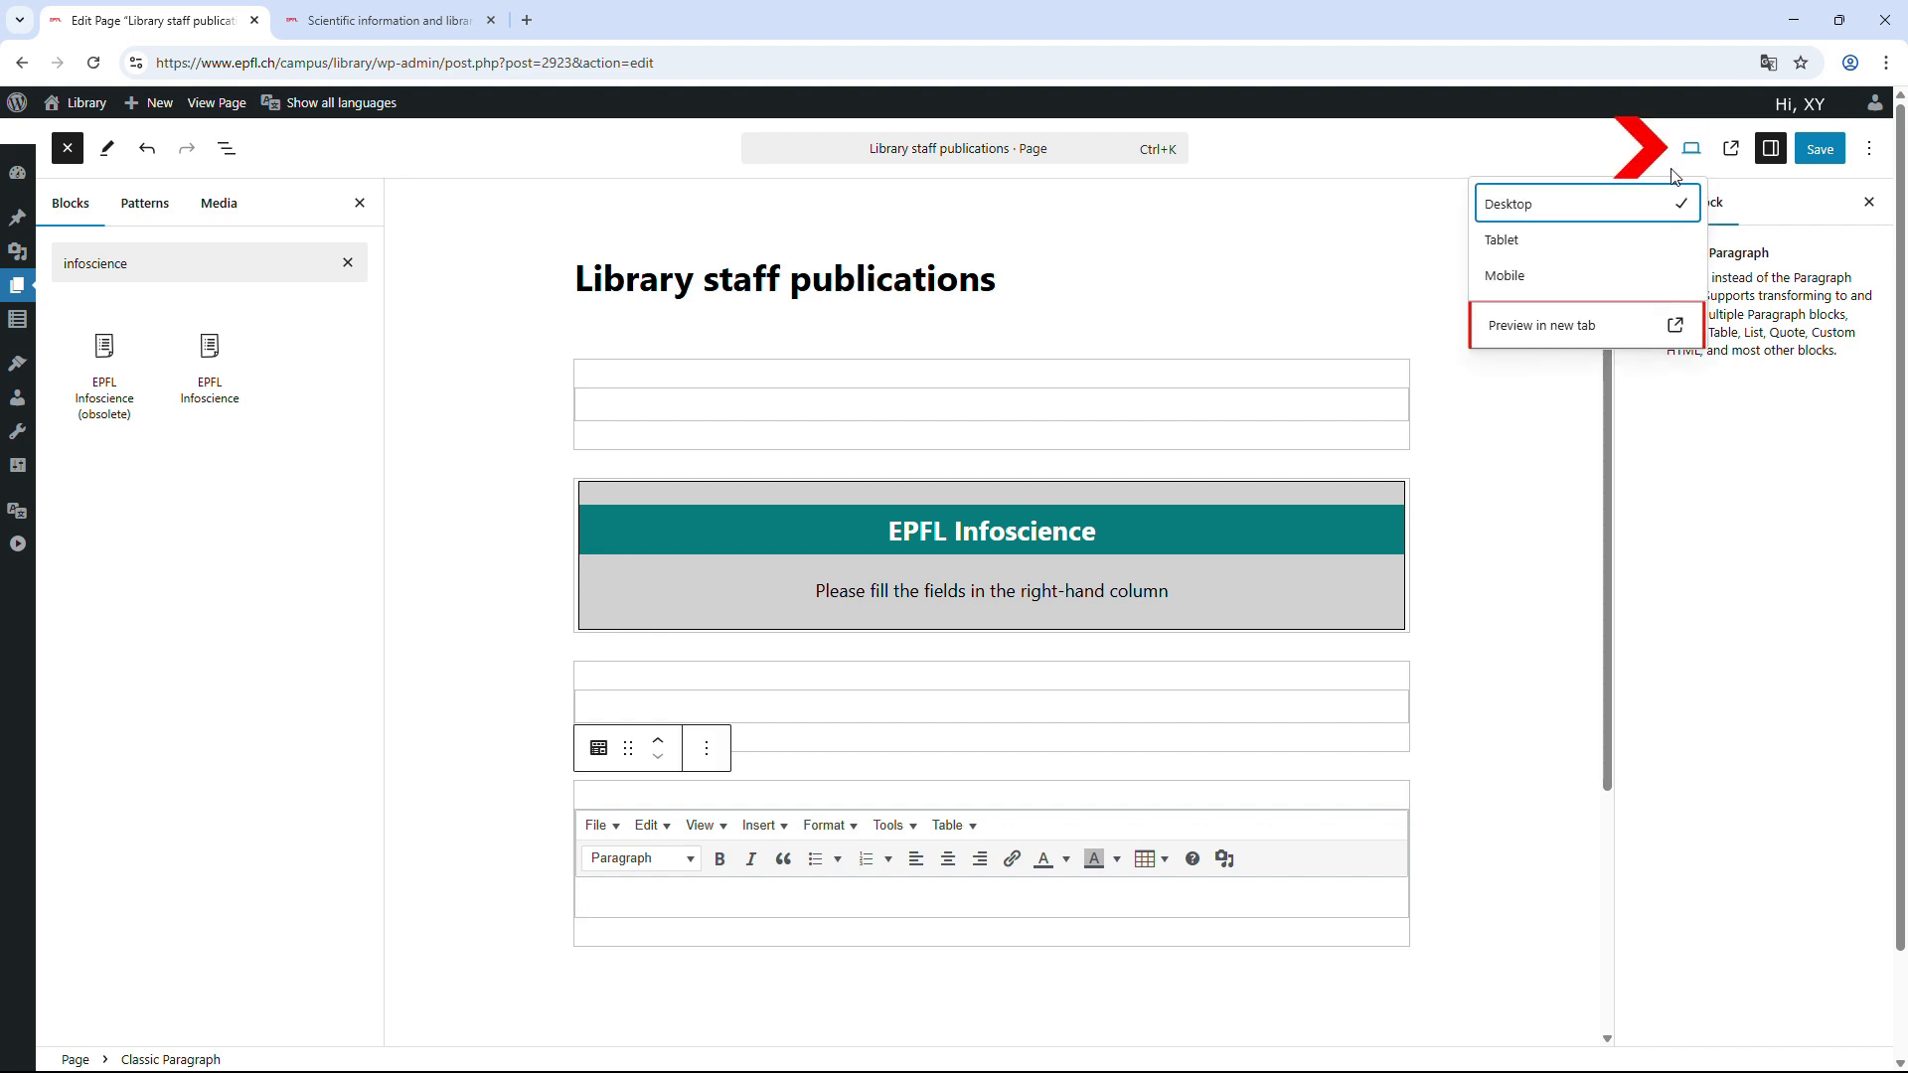
{"action": "left_click", "coordinate": [1580, 330]}
{"action": "mouse_move", "coordinate": [1900, 117]}
{"action": "left_mouse_down"}
{"action": "mouse_move", "coordinate": [1900, 203]}
{"action": "mouse_move", "coordinate": [1900, 122]}
{"action": "left_mouse_up"}
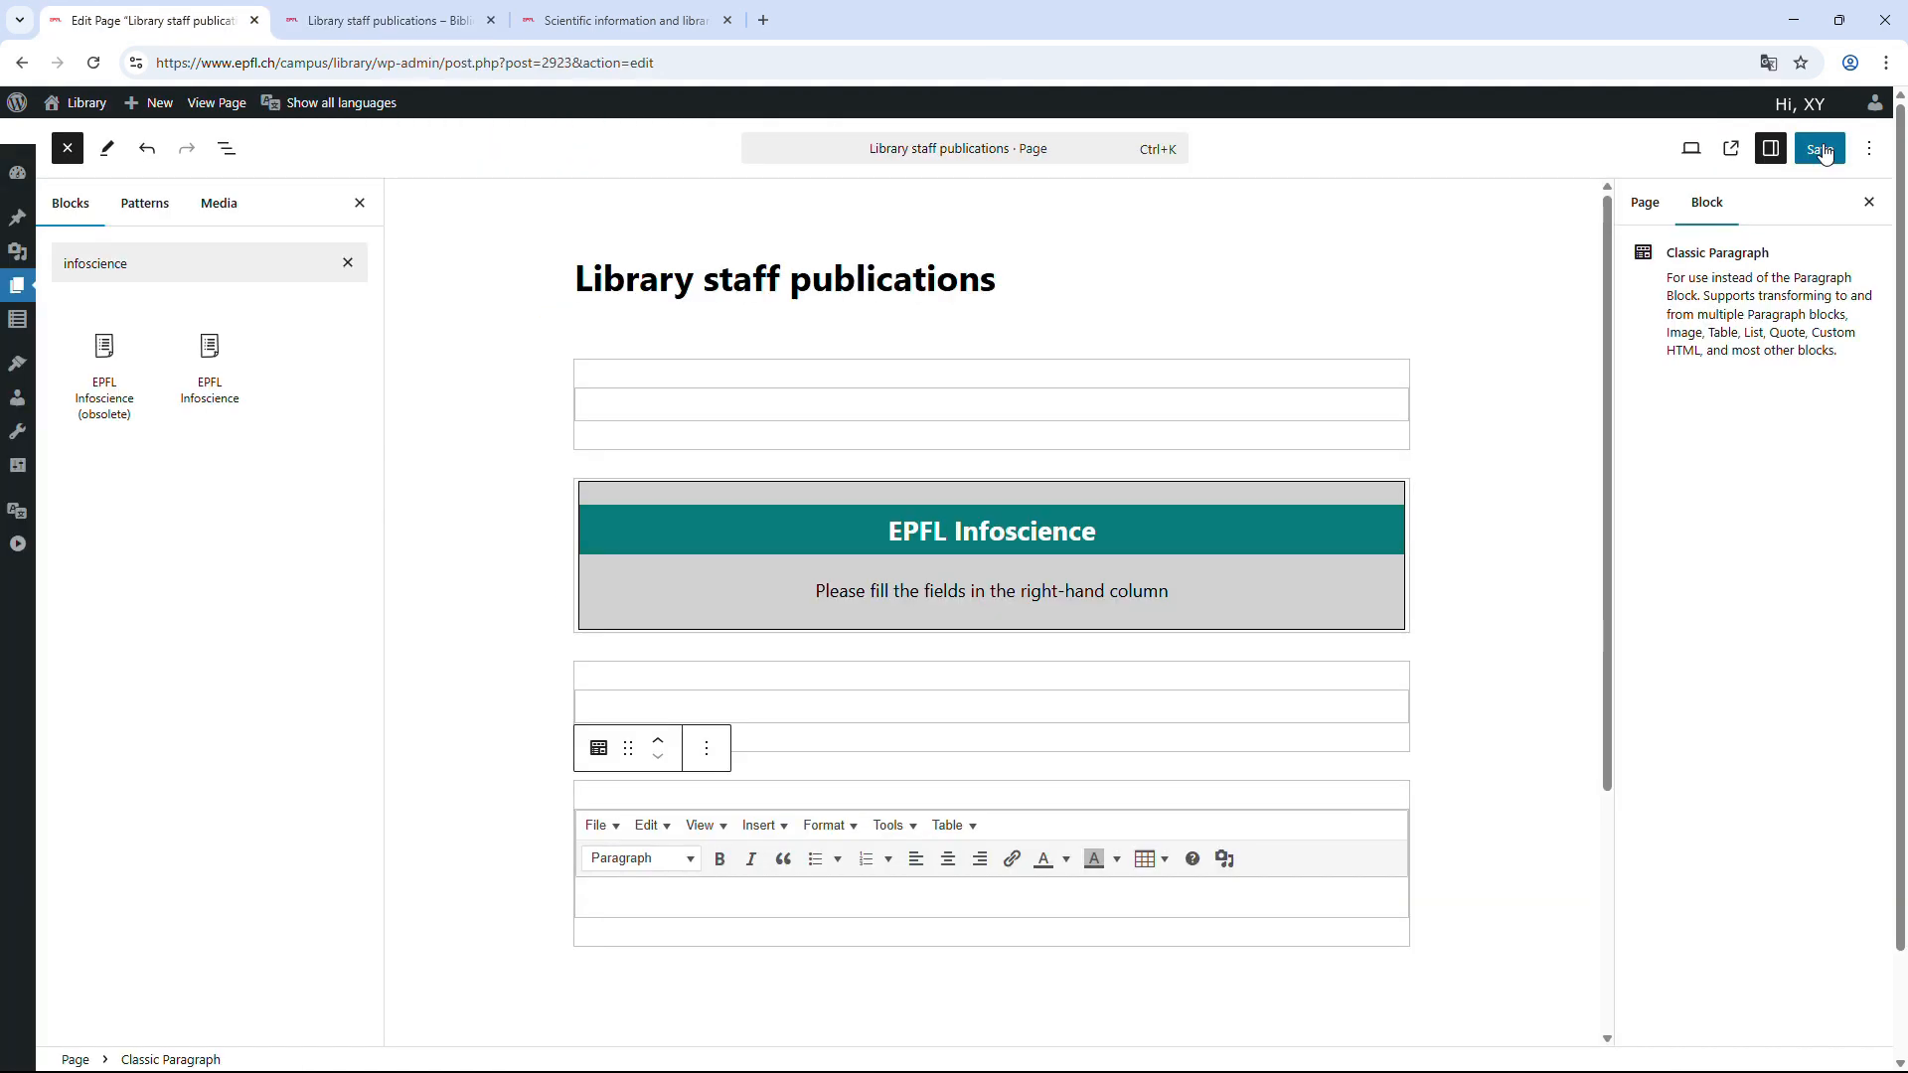
{"action": "left_click", "coordinate": [1821, 150]}
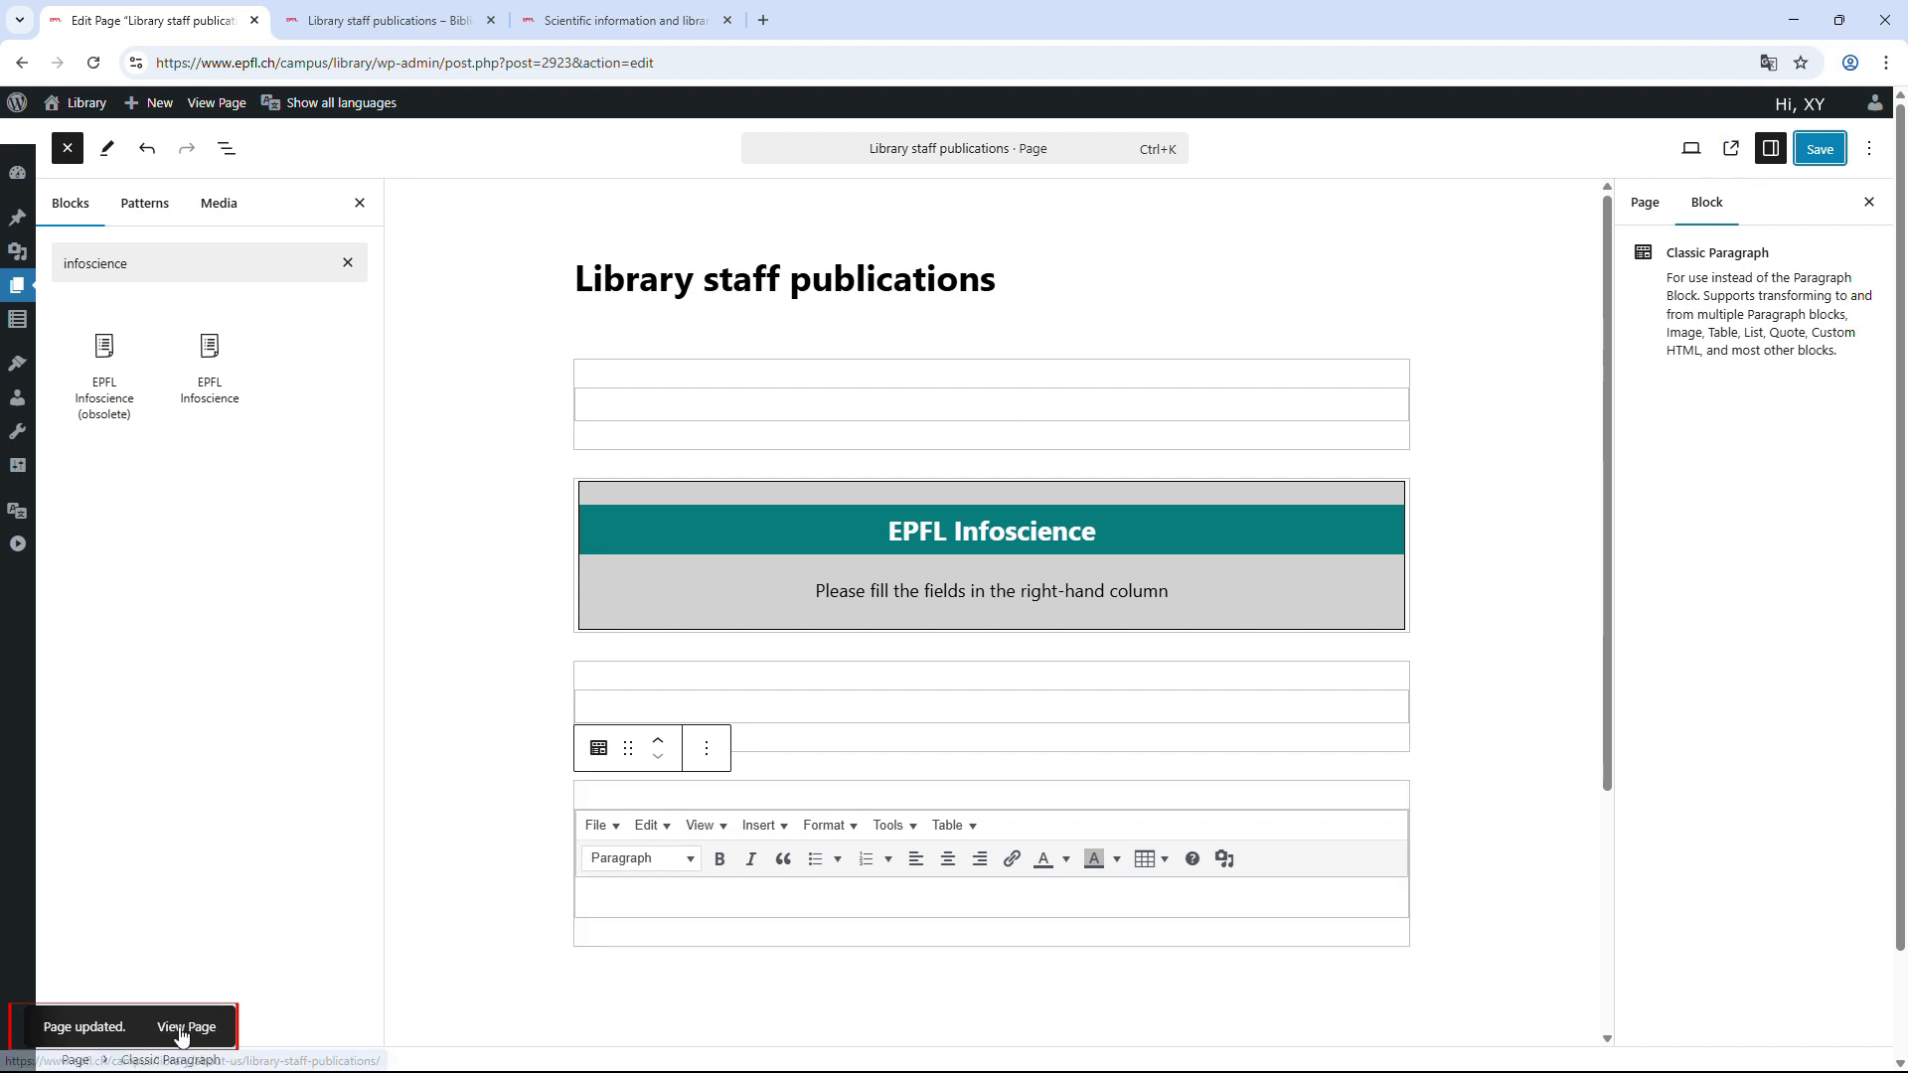
{"action": "left_click", "coordinate": [180, 1037]}
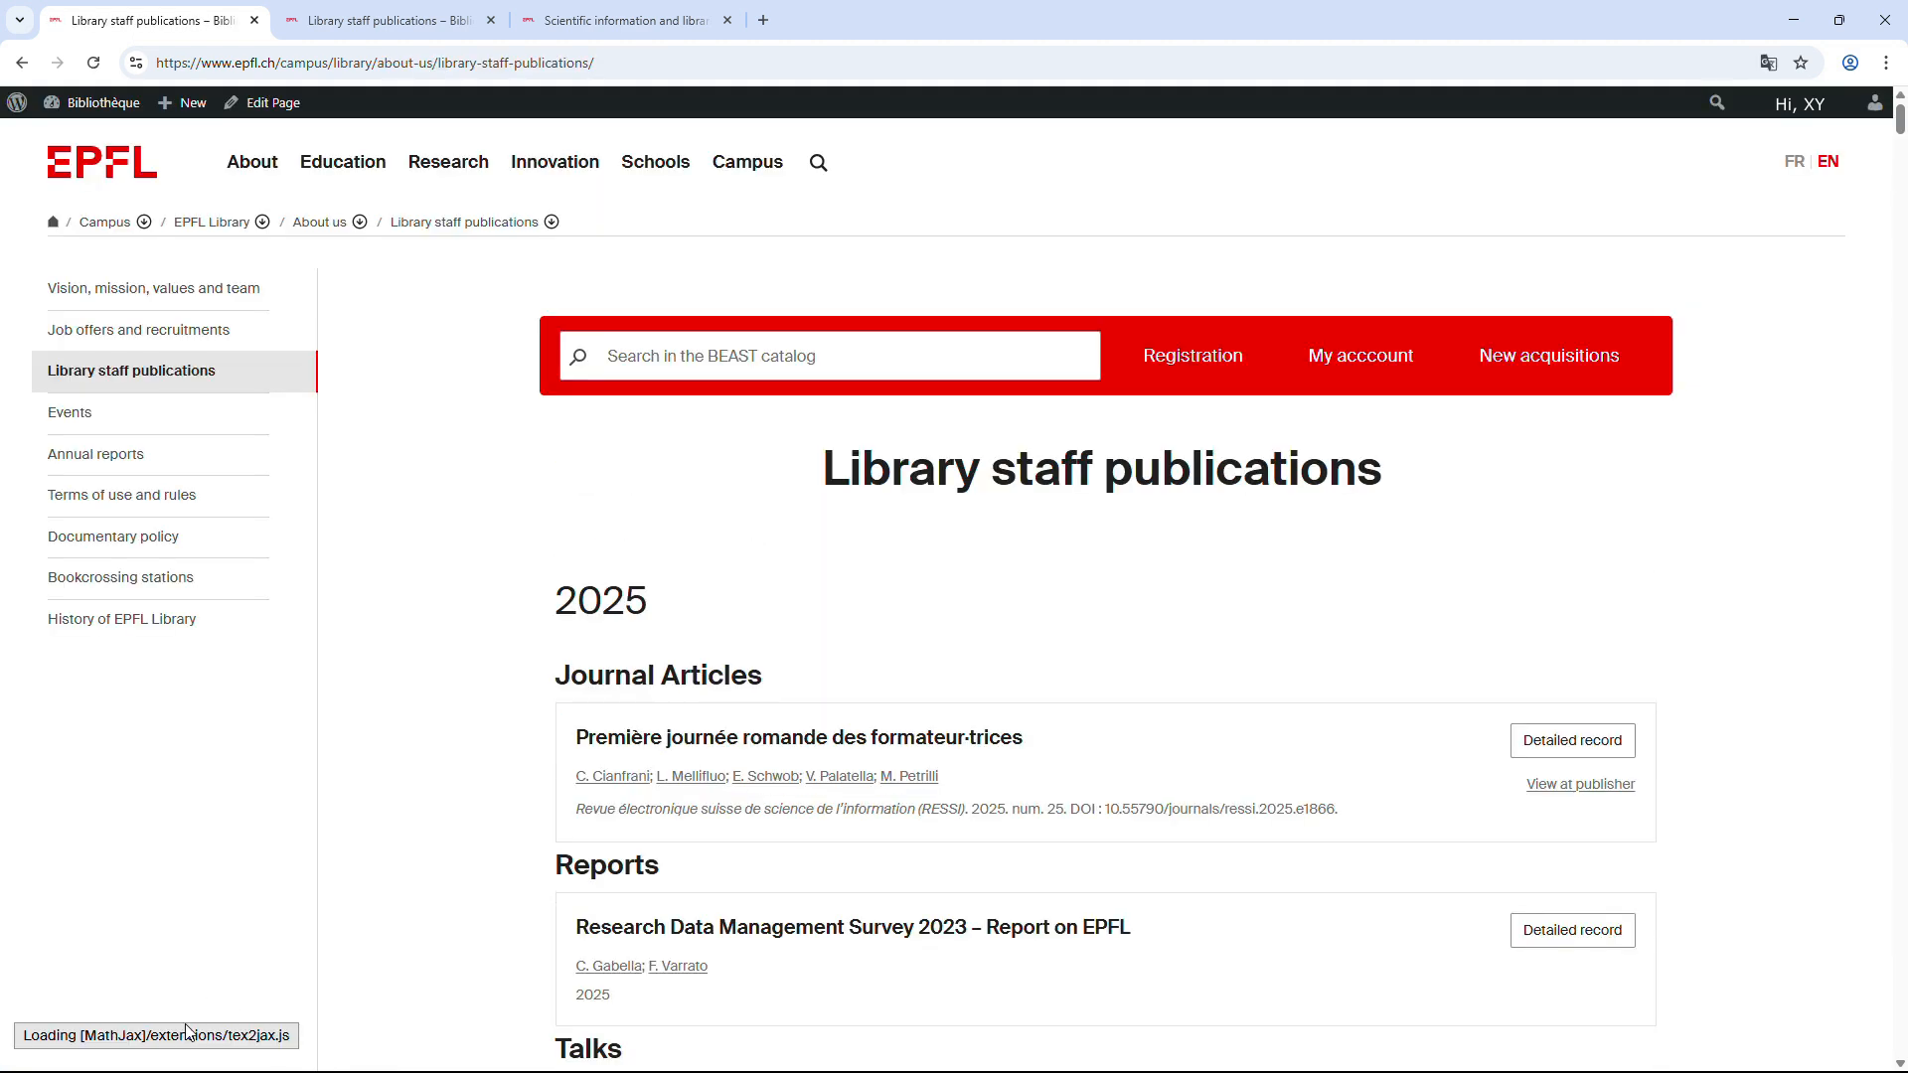